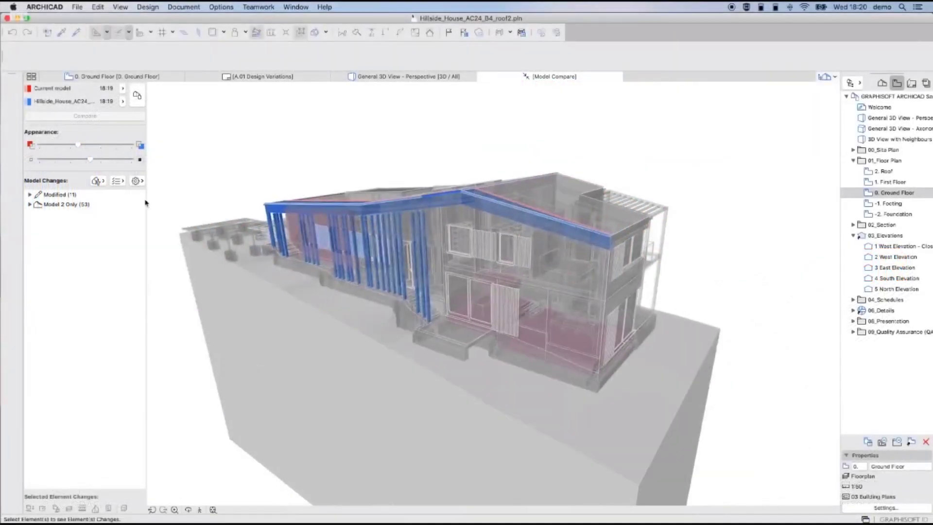
- Exclude Layer, Structural Function, Renovation, Classification and Properties, and Physical Model from the model comparison checklist
{"action": "left_click", "coordinate": [119, 181]}
{"action": "left_click", "coordinate": [132, 229]}
{"action": "left_click", "coordinate": [132, 242]}
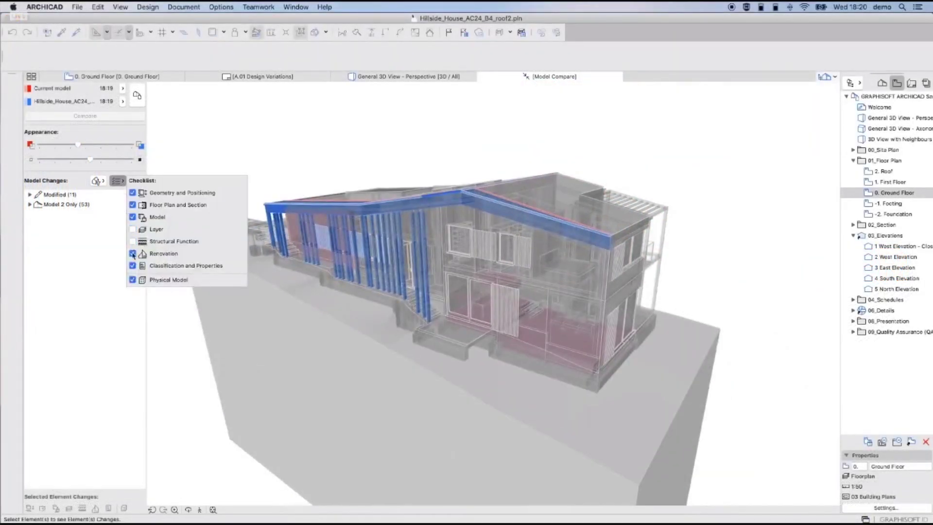
{"action": "left_click", "coordinate": [133, 253]}
{"action": "left_click", "coordinate": [132, 266]}
{"action": "left_click", "coordinate": [133, 281]}
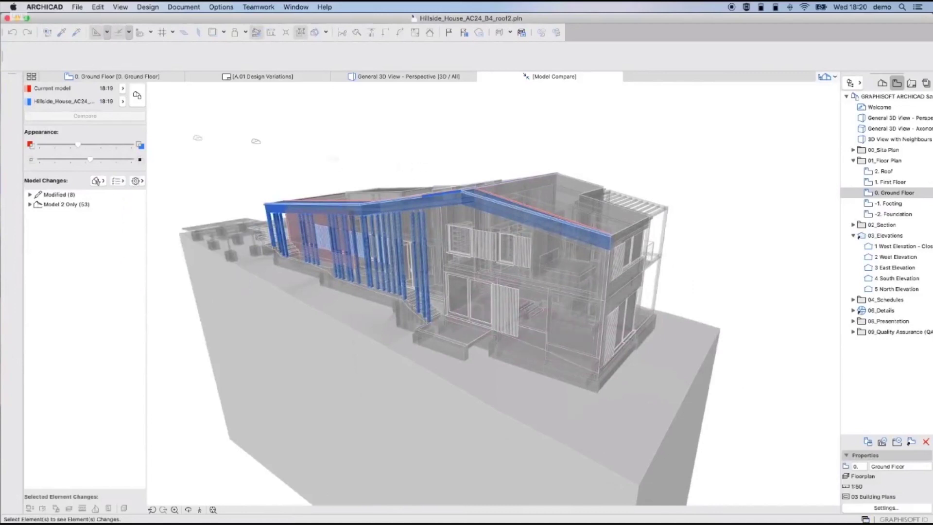
- Adjust the balance between the two compared models and their transparency, and examine the differences from several angles
{"action": "left_click_drag", "start_coordinate": [80, 146], "coordinate": [264, 148]}
{"action": "middle_click_drag", "start_coordinate": [351, 157], "coordinate": [226, 151], "text": "shift"}
{"action": "left_click_drag", "start_coordinate": [90, 161], "coordinate": [21, 163]}
{"action": "middle_click_drag", "start_coordinate": [563, 252], "coordinate": [272, 240], "text": "shift"}
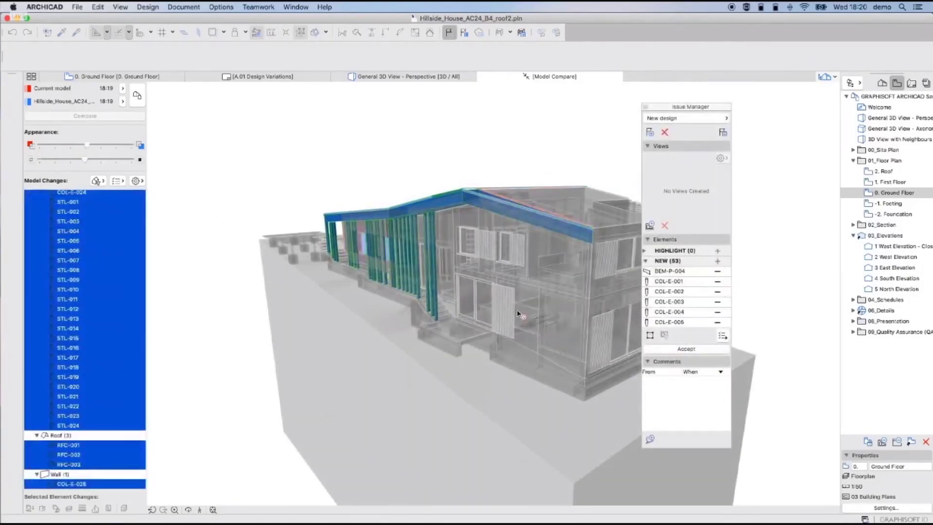
- Leave the model comparison, accept the new elements of the "New design" issue in the 3D view, and delete that issue
{"action": "left_click", "coordinate": [484, 76]}
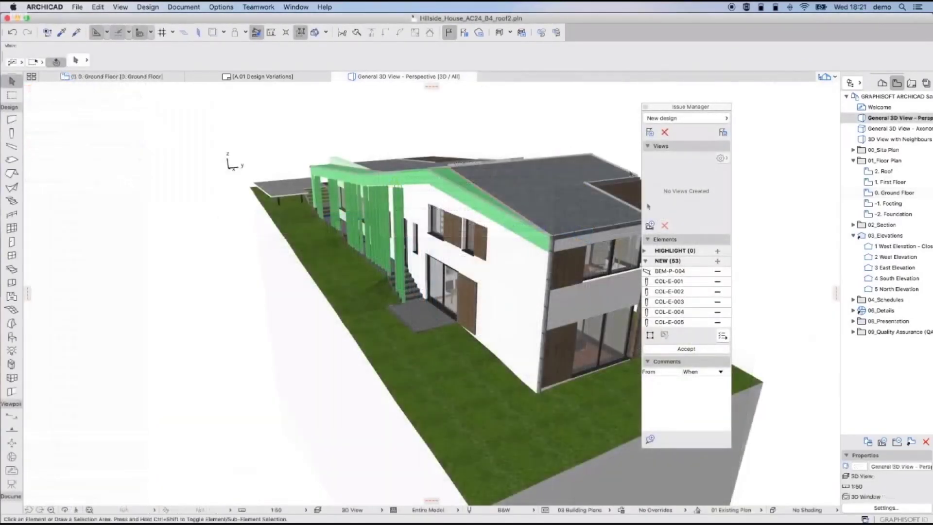
{"action": "left_click", "coordinate": [687, 350]}
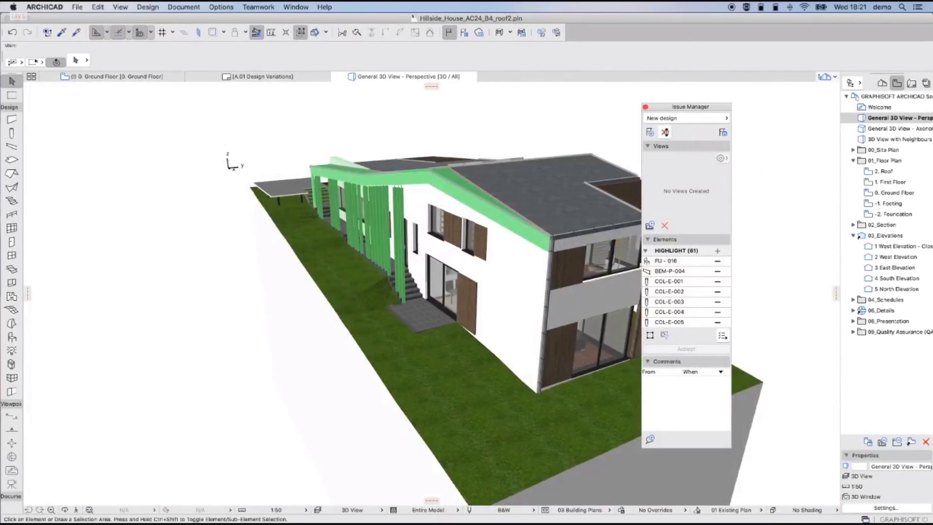
{"action": "left_click", "coordinate": [665, 132]}
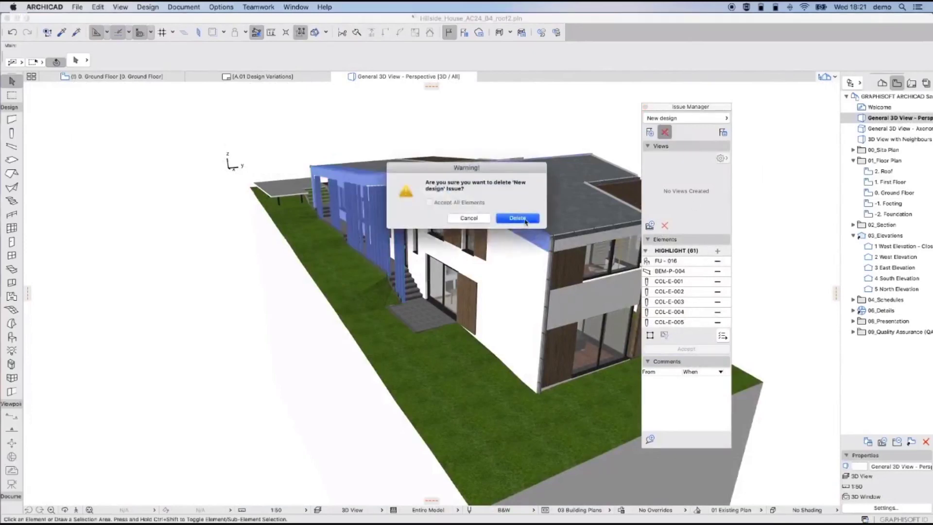
{"action": "key", "text": "Return"}
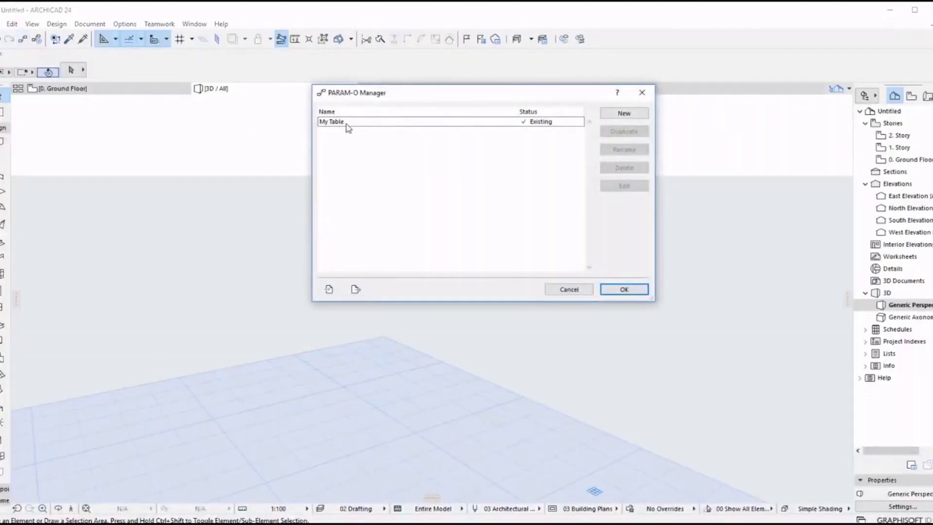
- Open the My Table object in the PARAM-O editor and try its Leg Thickness two increments up and back down
{"action": "double_click", "coordinate": [346, 128]}
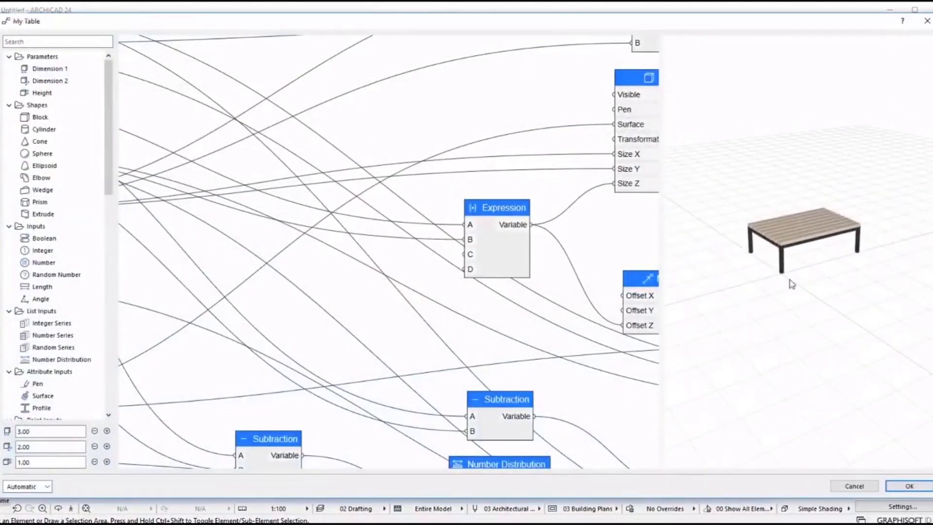
{"action": "scroll", "coordinate": [511, 286], "scroll_direction": "down", "scroll_amount": 6}
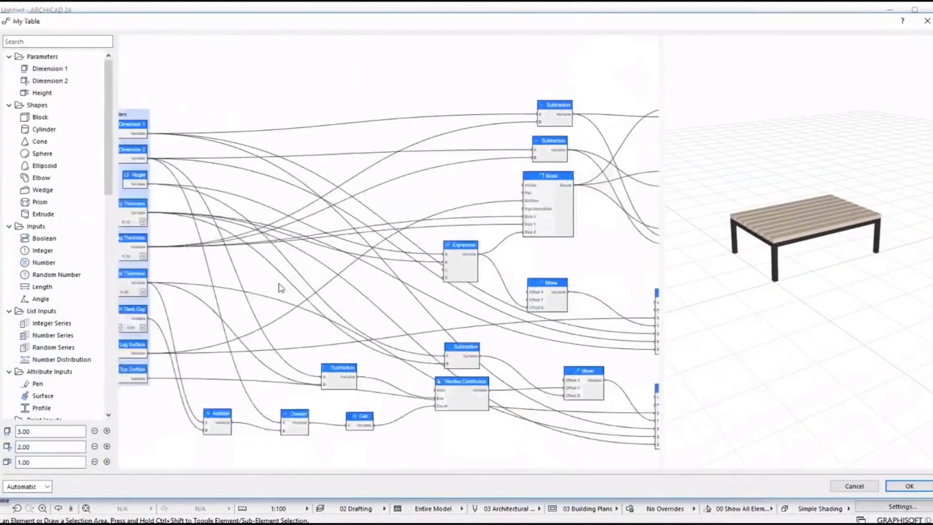
{"action": "scroll", "coordinate": [314, 270], "scroll_direction": "up", "scroll_amount": 5}
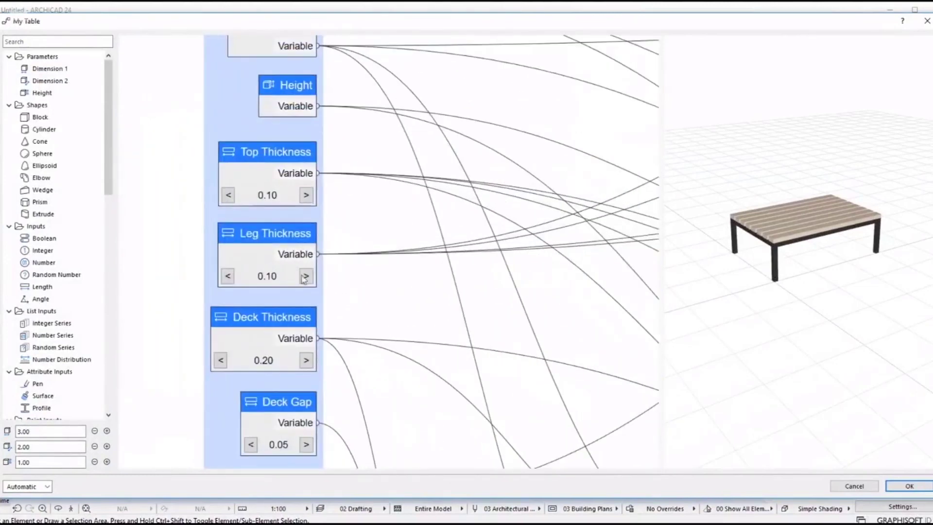
{"action": "left_click", "coordinate": [306, 276]}
{"action": "left_click", "coordinate": [306, 275]}
{"action": "left_click", "coordinate": [228, 276]}
{"action": "left_click", "coordinate": [228, 276]}
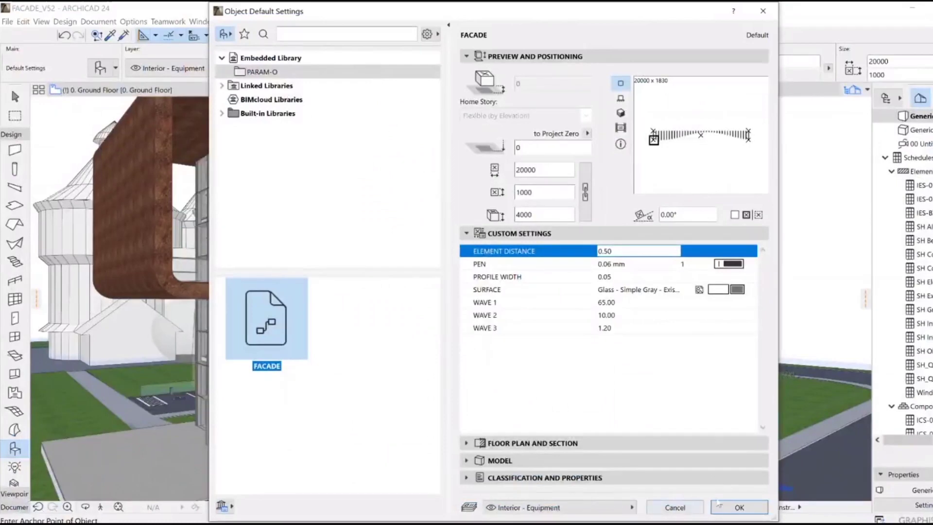
- Place the FACADE object on the building front and set its Wave 1 to 180, Wave 2 to 25 and Wave 3 to 1.5
{"action": "left_click", "coordinate": [735, 510]}
{"action": "left_click", "coordinate": [289, 382]}
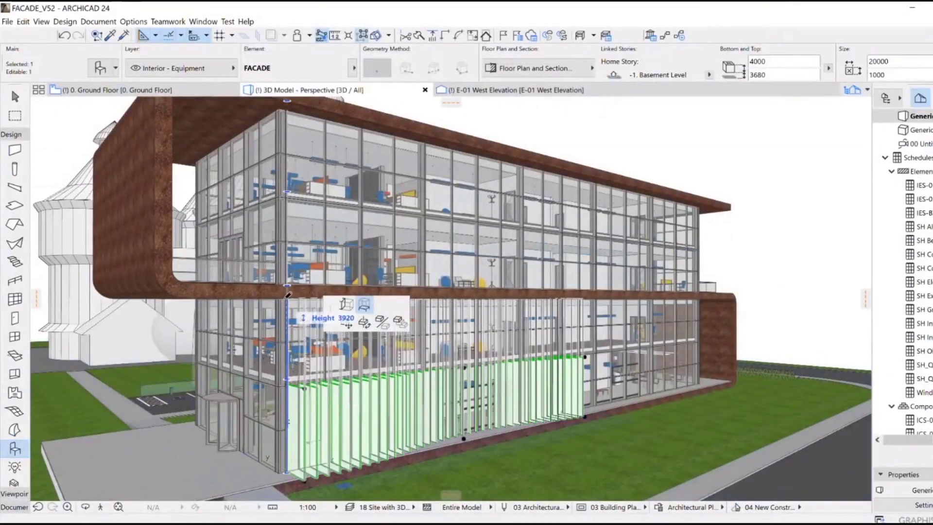
{"action": "type", "text": "180"}
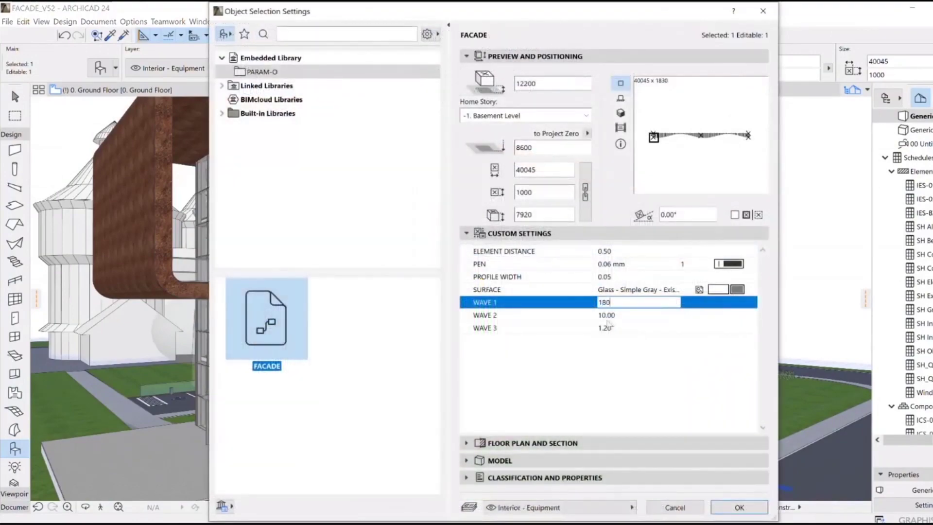
{"action": "left_click", "coordinate": [608, 319]}
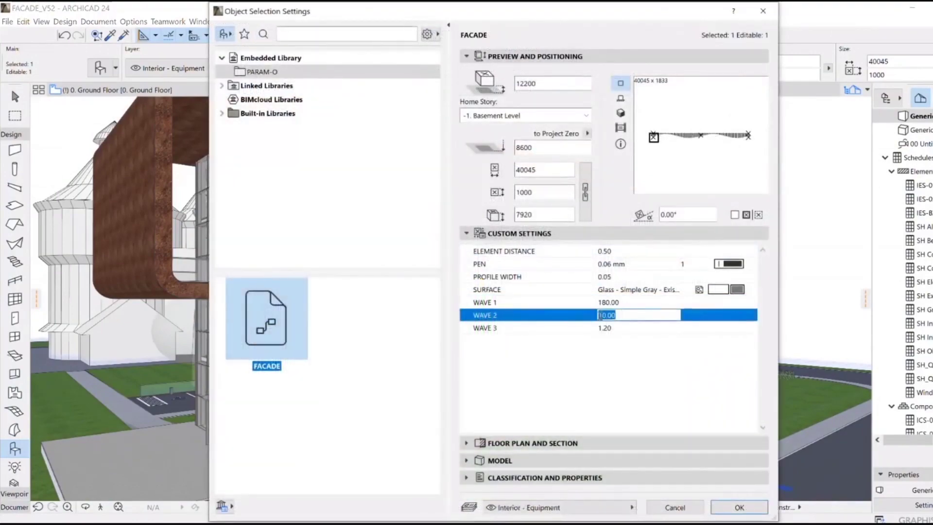
{"action": "type", "text": "25"}
{"action": "left_click", "coordinate": [614, 328]}
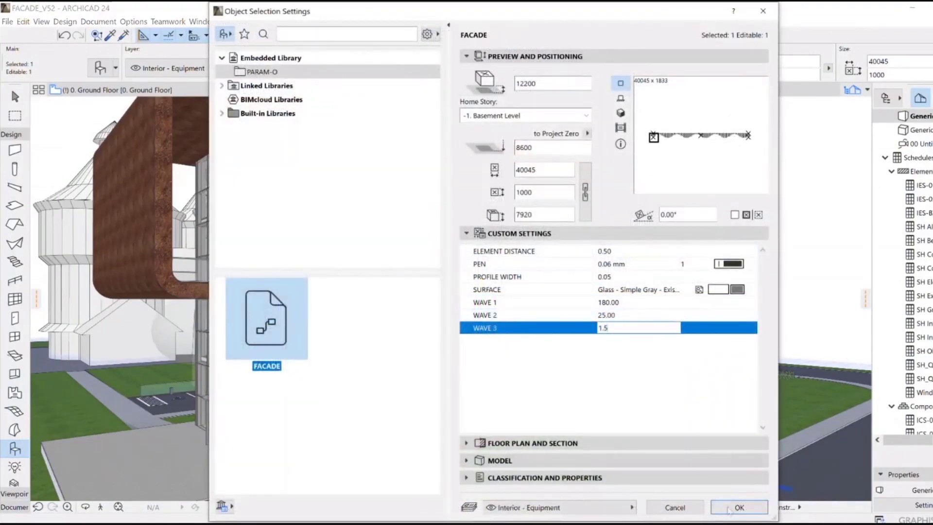
{"action": "left_click", "coordinate": [740, 508]}
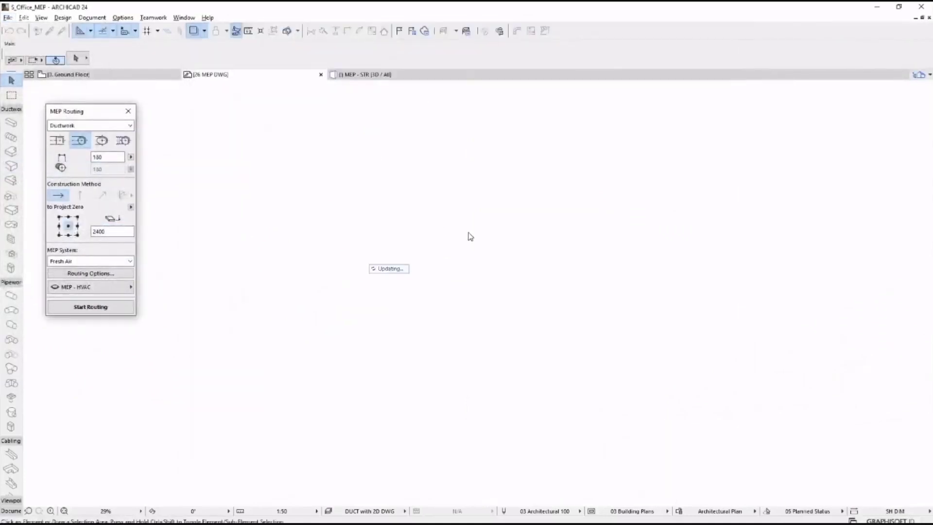
- Show the "26 MEP DWG" worksheet as a trace reference on the ground floor MEP routing plan
{"action": "left_click", "coordinate": [138, 77]}
{"action": "right_click", "coordinate": [229, 76]}
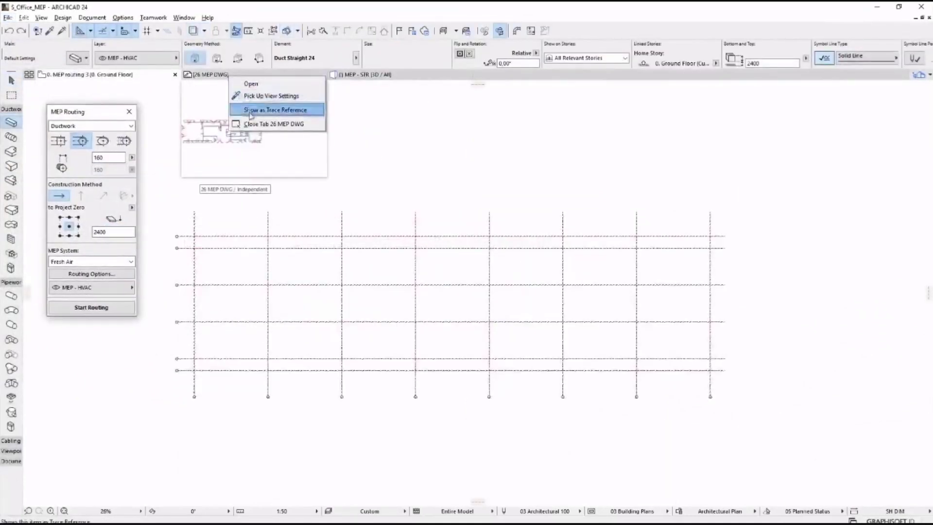
{"action": "left_click", "coordinate": [251, 110]}
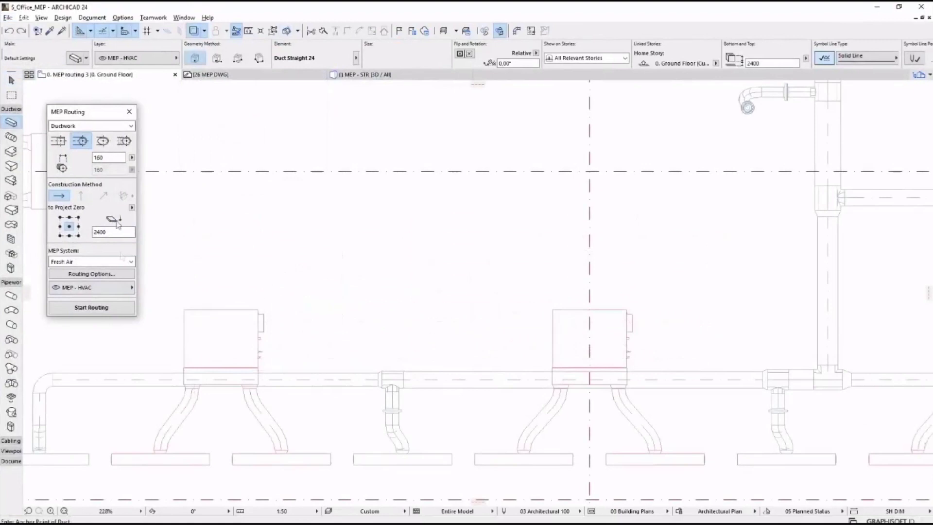
- Route a round Fresh Air duct along the traced main line with diameters 250 and 200, and set 160 for the next section
{"action": "left_click", "coordinate": [104, 157]}
{"action": "type", "text": "250"}
{"action": "left_click", "coordinate": [109, 312]}
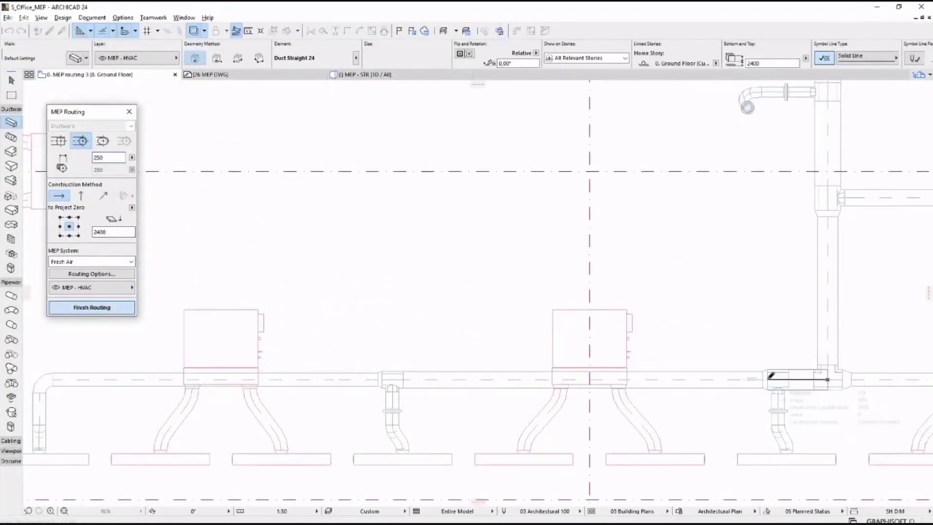
{"action": "left_click", "coordinate": [768, 379]}
{"action": "left_click", "coordinate": [382, 380]}
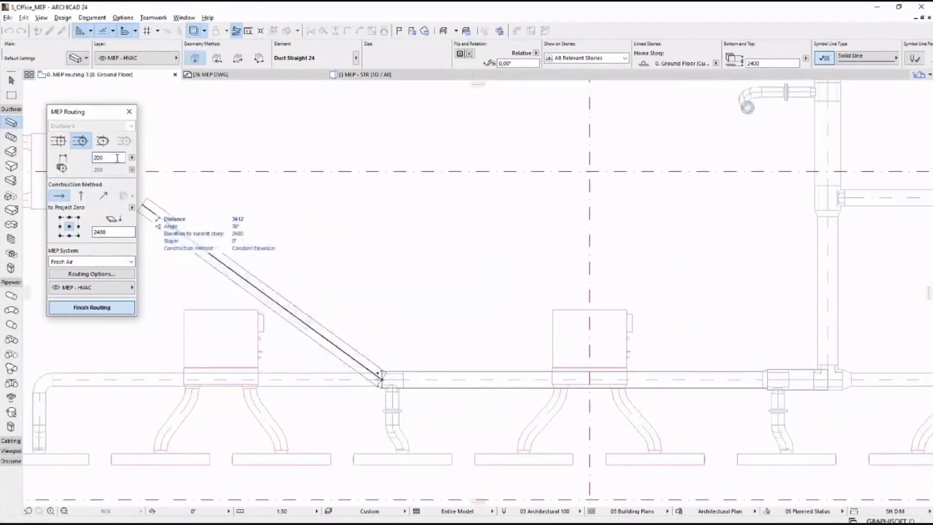
{"action": "type", "text": "160"}
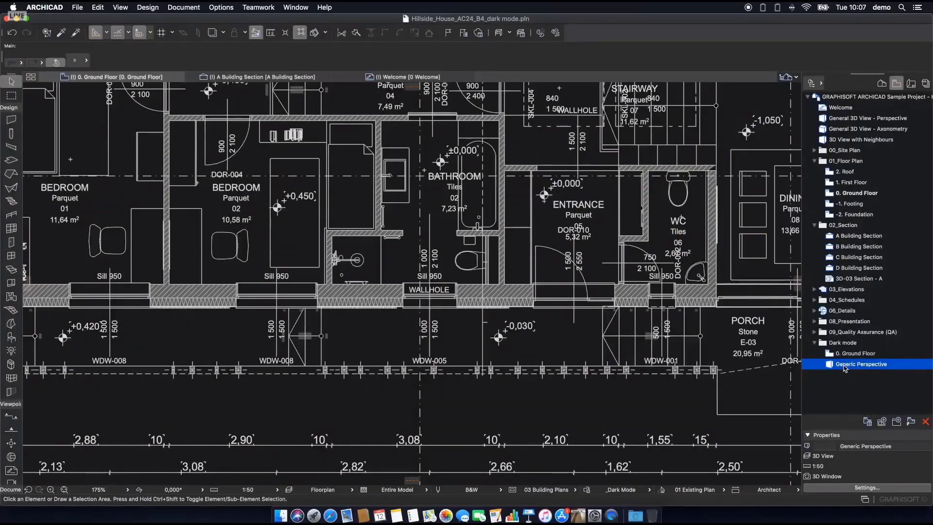
- Open the Generic Perspective view from the Dark mode folder and examine the house from different sides
{"action": "double_click", "coordinate": [860, 364]}
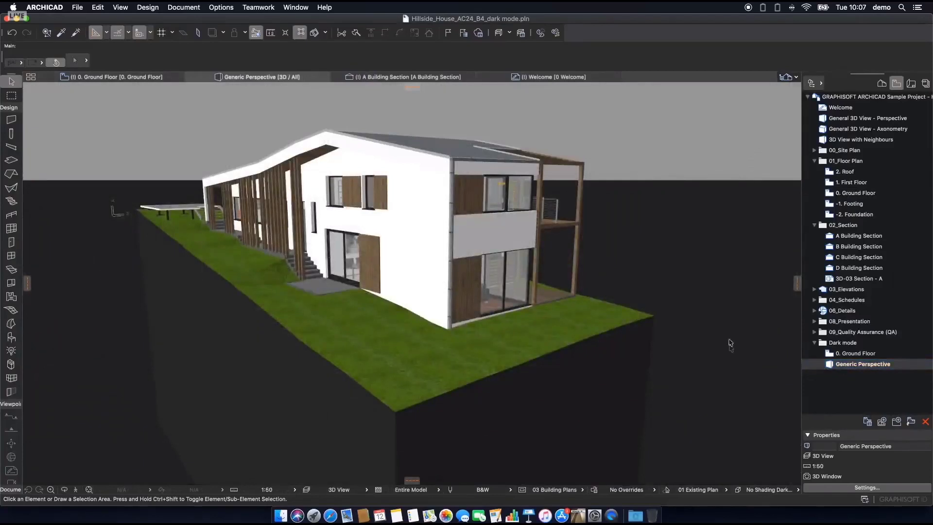
{"action": "middle_click_drag", "start_coordinate": [733, 334], "coordinate": [380, 319], "text": "shift"}
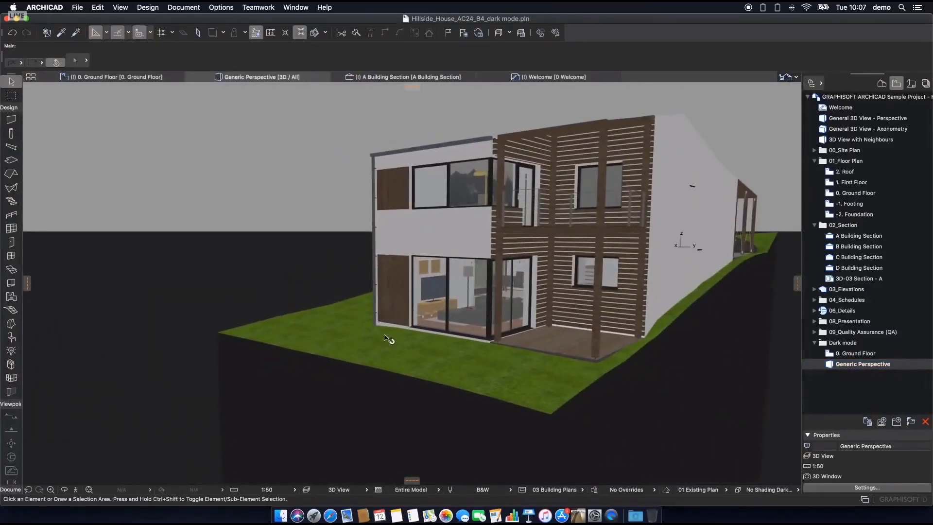
{"action": "middle_click_drag", "start_coordinate": [160, 274], "coordinate": [456, 286], "text": "shift"}
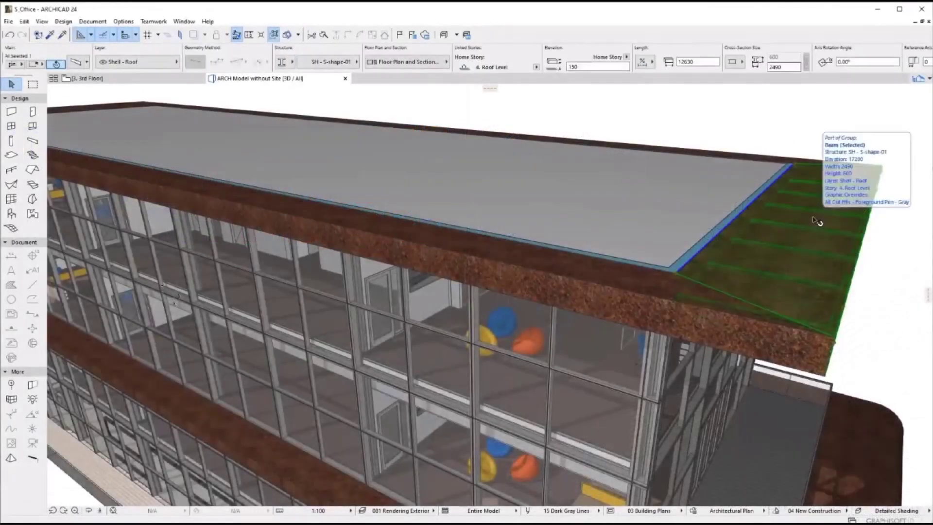
- Create an issue named "Canopy" from the selected beam at the end of the roof
{"action": "right_click", "coordinate": [670, 125]}
{"action": "left_click", "coordinate": [711, 256]}
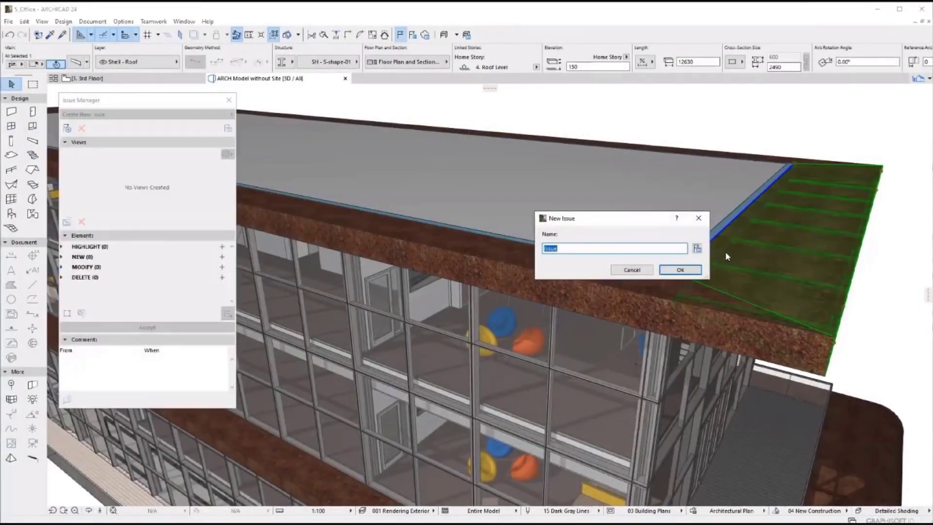
{"action": "type", "text": "Canopy"}
{"action": "left_click", "coordinate": [690, 269]}
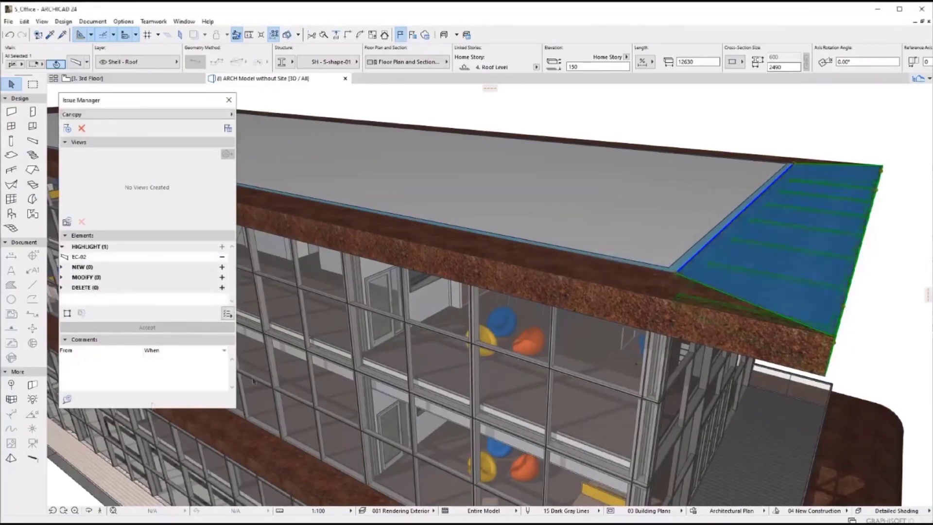
- Add the comment "Increase Canopy Overhang." to the Canopy issue
{"action": "left_click", "coordinate": [68, 399]}
{"action": "type", "text": "Increase Canopy Overhang."}
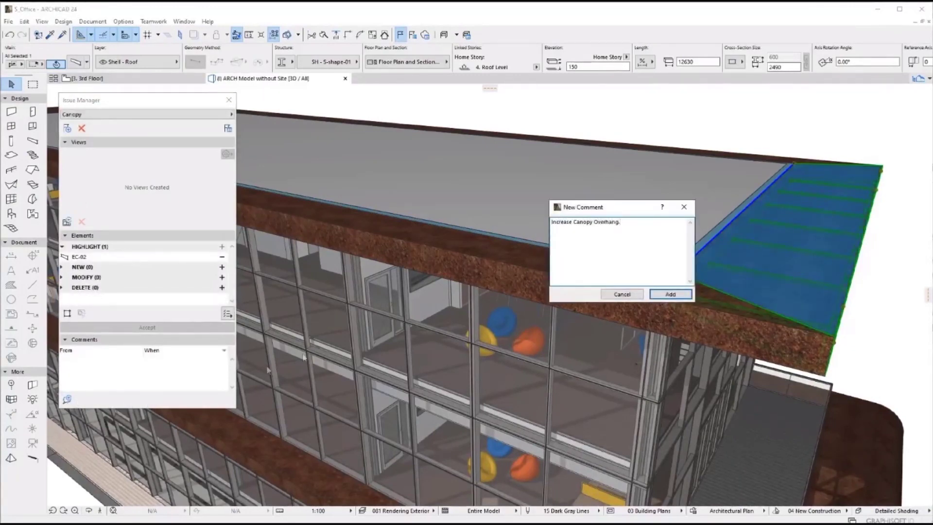
{"action": "left_click", "coordinate": [671, 294]}
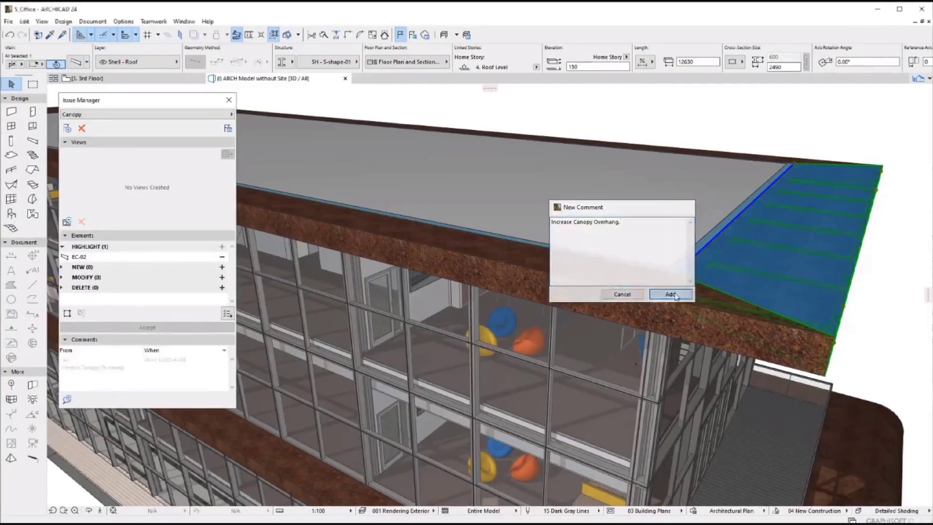
- Add the current view to the Canopy issue under the name "3D"
{"action": "left_click", "coordinate": [67, 221]}
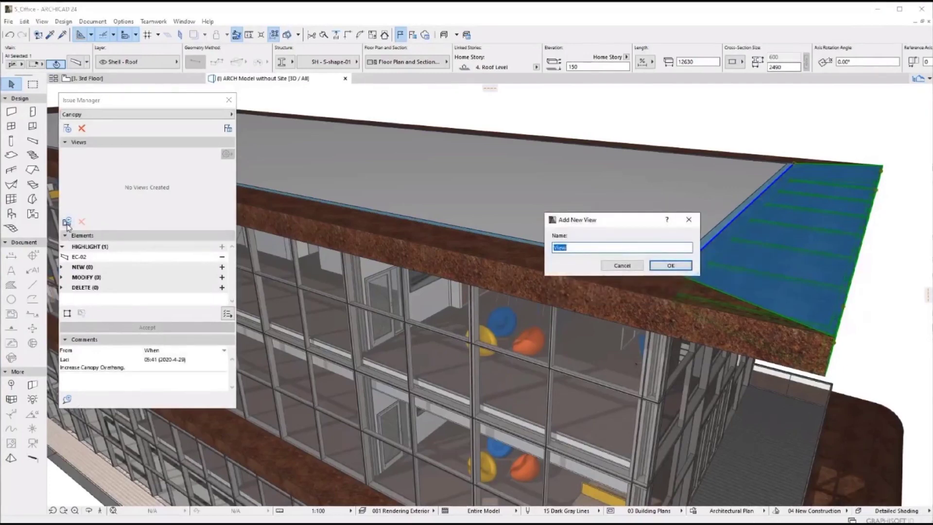
{"action": "type", "text": "3D"}
{"action": "left_click", "coordinate": [678, 268]}
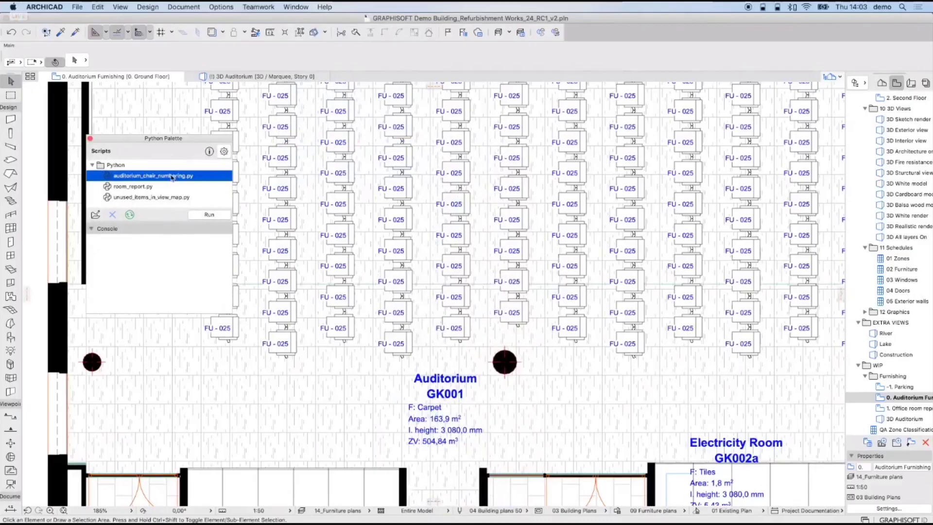
- Run the auditorium_chair_numbering.py script to number the chairs on the auditorium plan
{"action": "left_click", "coordinate": [216, 214]}
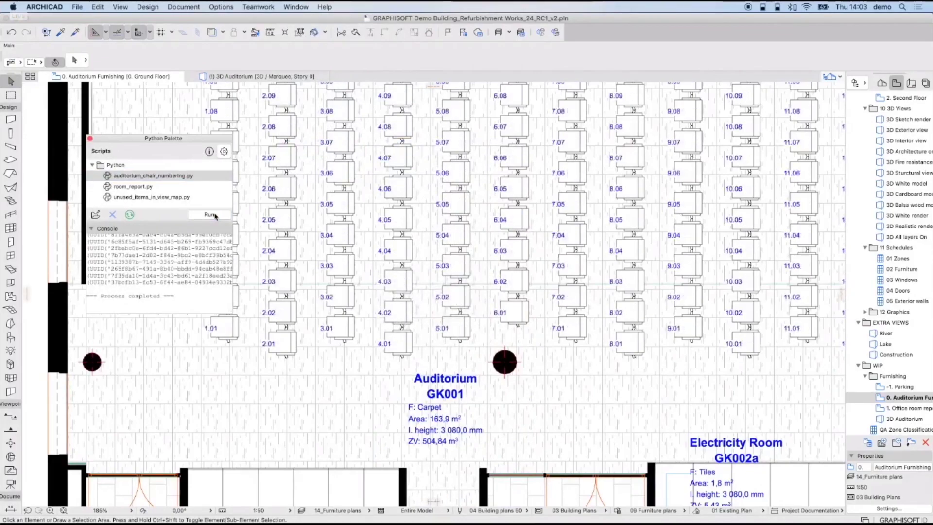
{"action": "scroll", "coordinate": [269, 281], "scroll_direction": "left", "scroll_amount": 3}
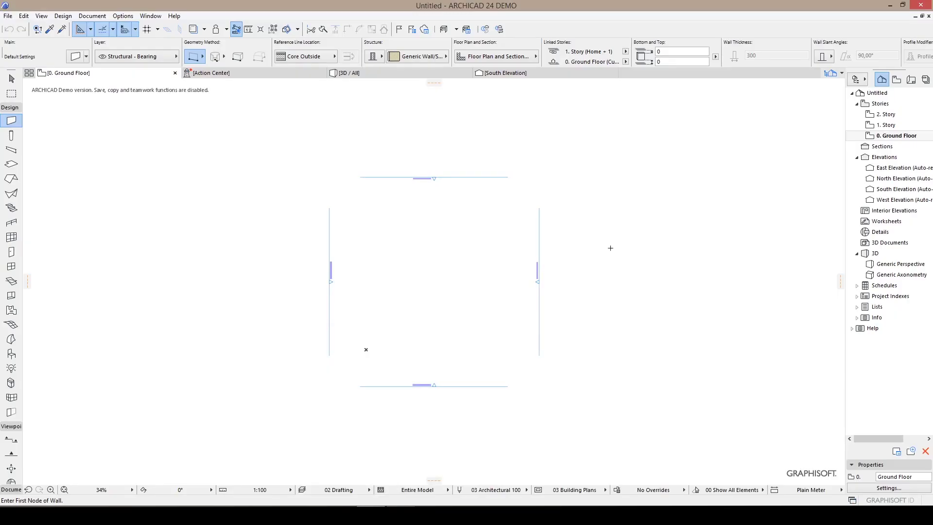
- Leave the Wall tool and activate the Equipment tool in the empty ground floor plan
{"action": "key", "text": "Escape"}
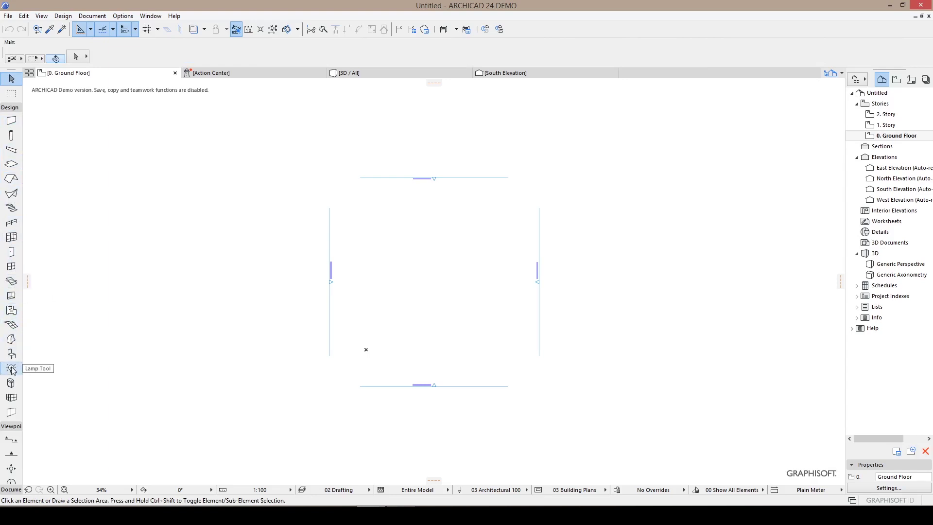
{"action": "left_click", "coordinate": [11, 384]}
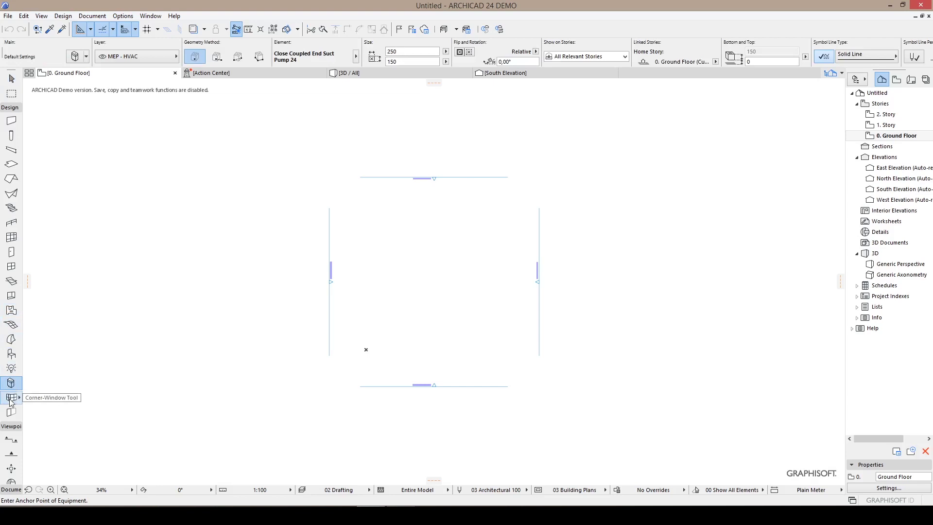
{"action": "scroll", "coordinate": [11, 442], "scroll_direction": "down", "scroll_amount": 2}
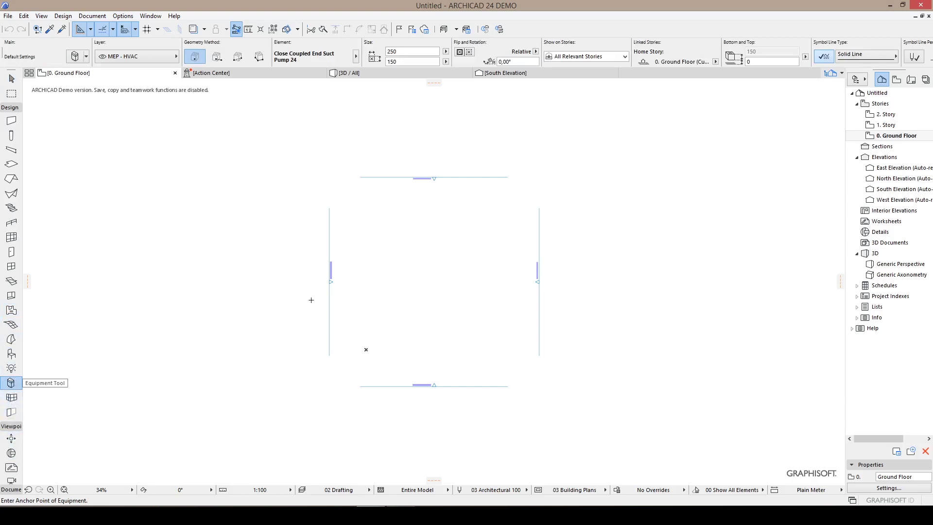
- Place a Close Coupled End Suct Pump 24 in the ground floor plan and select it
{"action": "scroll", "coordinate": [360, 290], "scroll_direction": "up", "scroll_amount": 1}
{"action": "scroll", "coordinate": [360, 290], "scroll_direction": "up", "scroll_amount": 15}
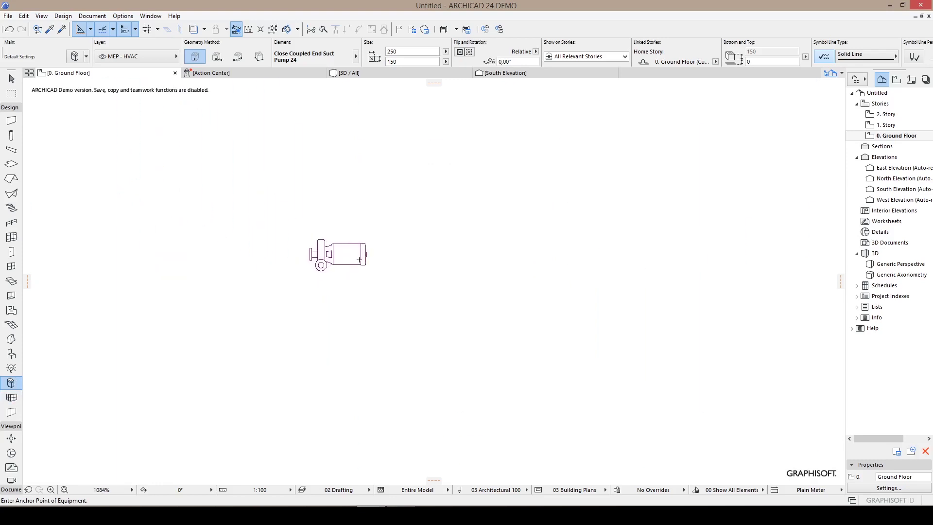
{"action": "key", "text": "Escape"}
{"action": "left_click_drag", "start_coordinate": [387, 282], "coordinate": [300, 230]}
{"action": "middle_click_drag", "start_coordinate": [328, 183], "coordinate": [303, 220]}
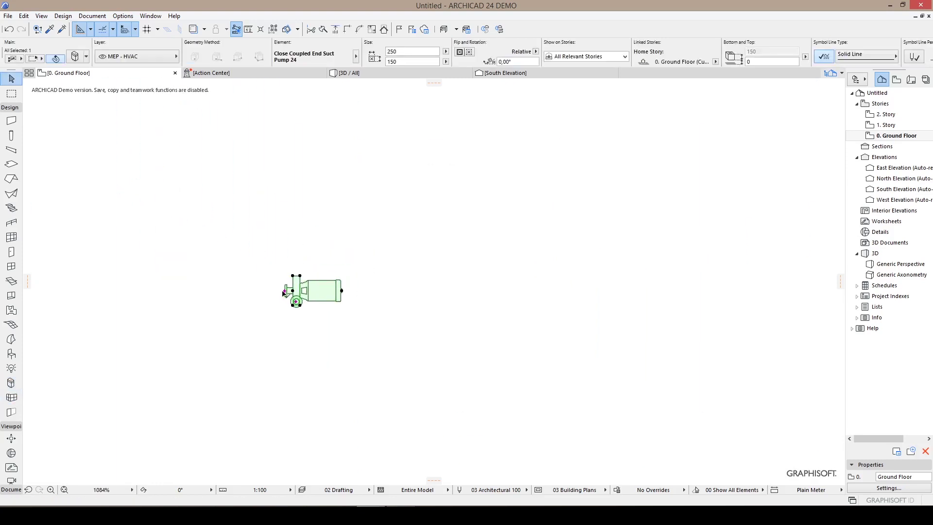
- Stretch the pump's horizontal pipe connection straight outward, away from the motor, in the floor plan
{"action": "left_click", "coordinate": [285, 290]}
{"action": "middle_click_drag", "start_coordinate": [163, 316], "coordinate": [332, 302]}
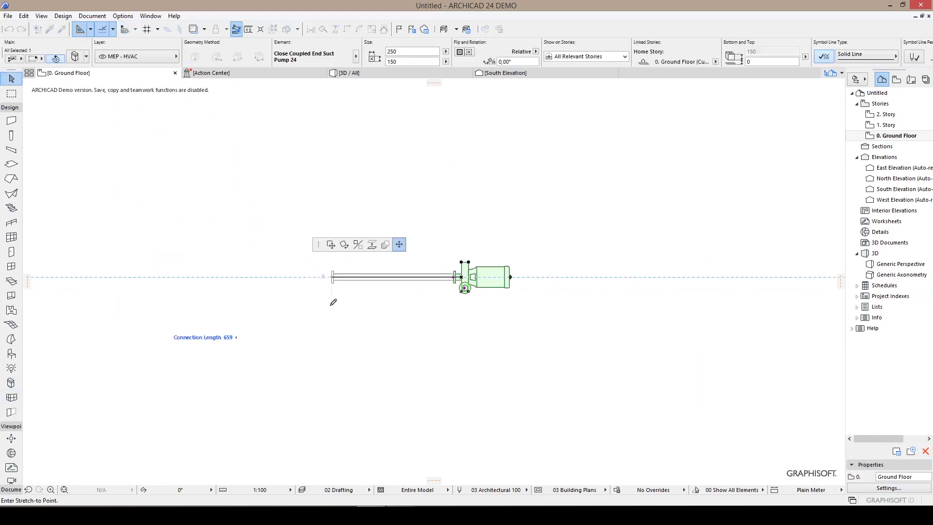
{"action": "left_click", "coordinate": [264, 305]}
{"action": "key", "text": "Escape"}
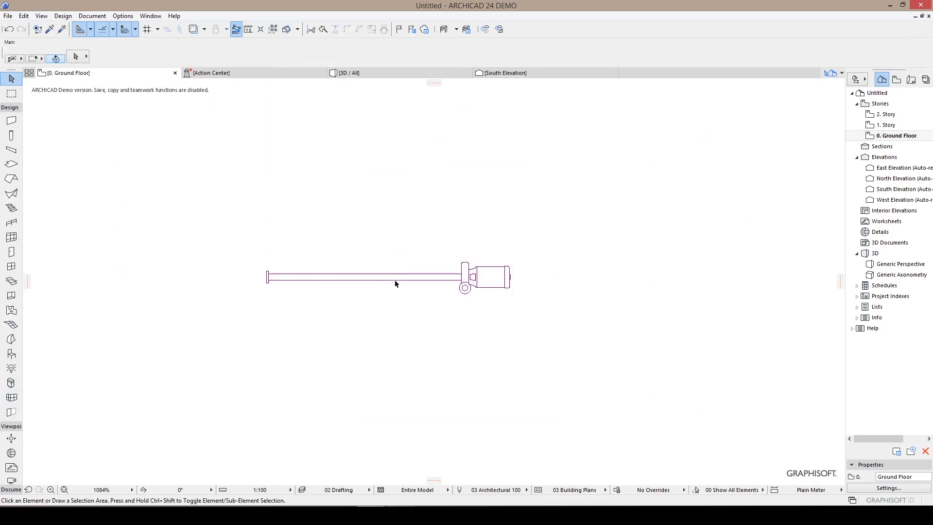
- In the 3D view, stretch the pump's vertical pipe connection upward and open the pump's settings
{"action": "key", "text": "F3"}
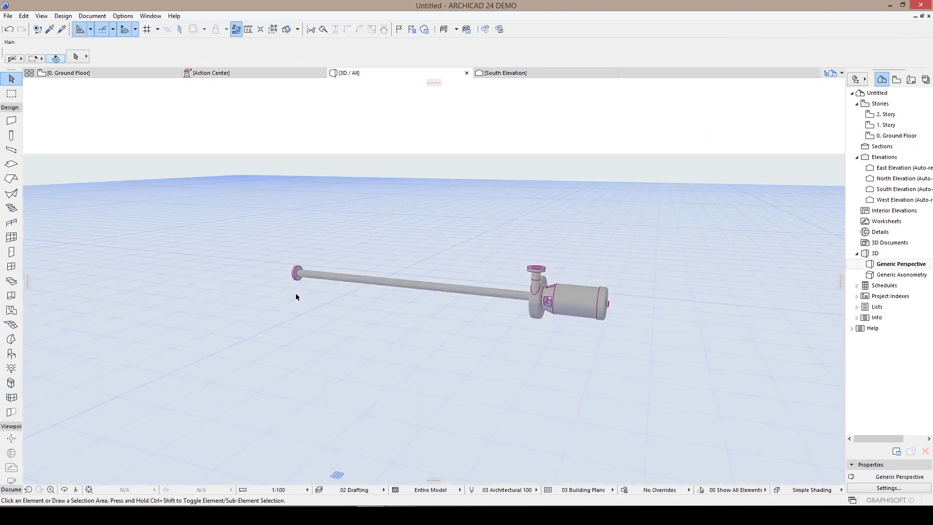
{"action": "left_click", "coordinate": [563, 313]}
{"action": "left_click", "coordinate": [536, 279]}
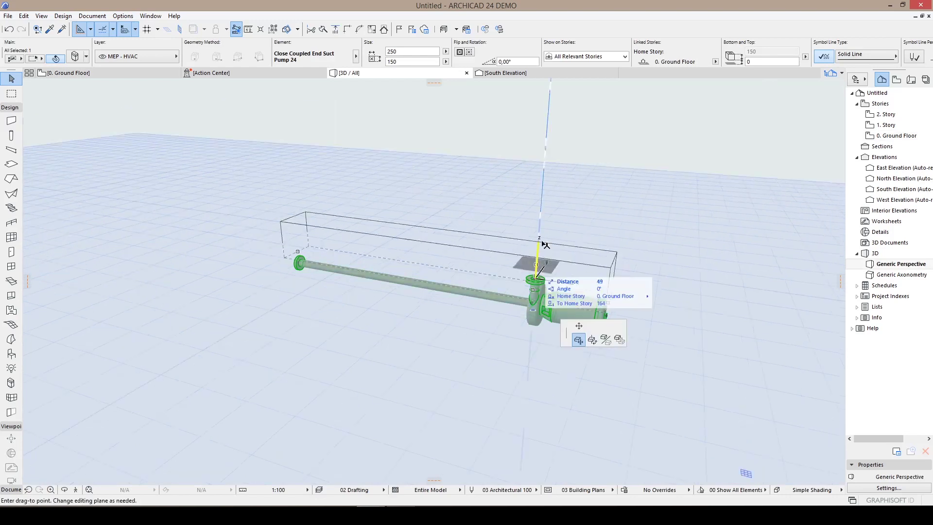
{"action": "left_click", "coordinate": [331, 244]}
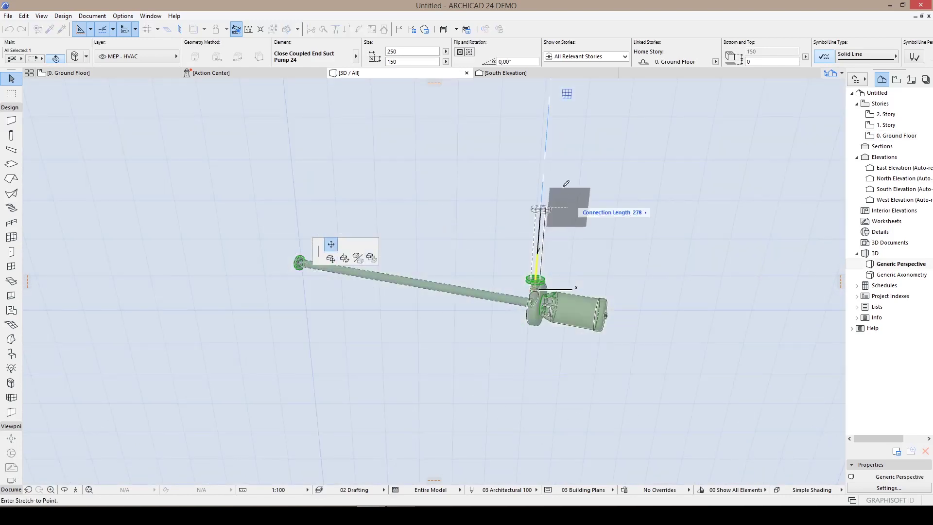
{"action": "left_click", "coordinate": [547, 159]}
{"action": "middle_click_drag", "start_coordinate": [547, 159], "coordinate": [465, 252]}
{"action": "left_click", "coordinate": [438, 251]}
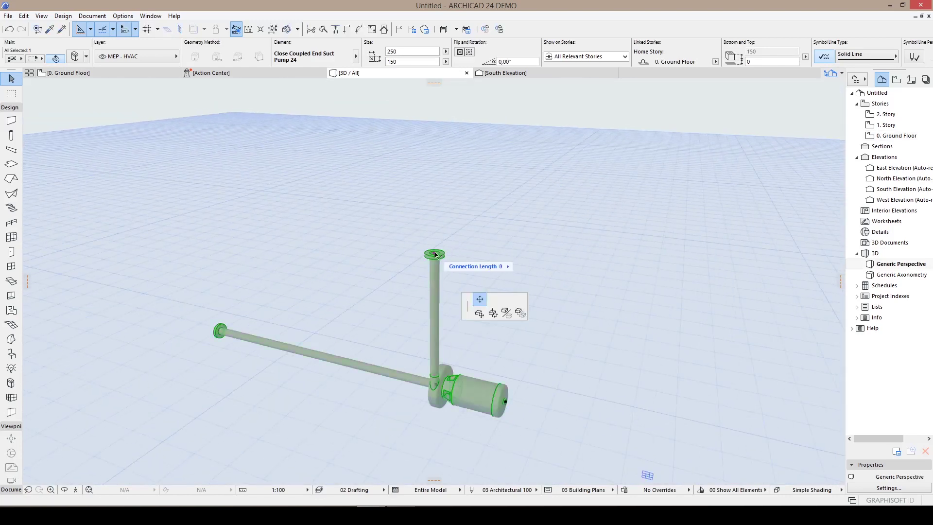
{"action": "key", "text": "Escape"}
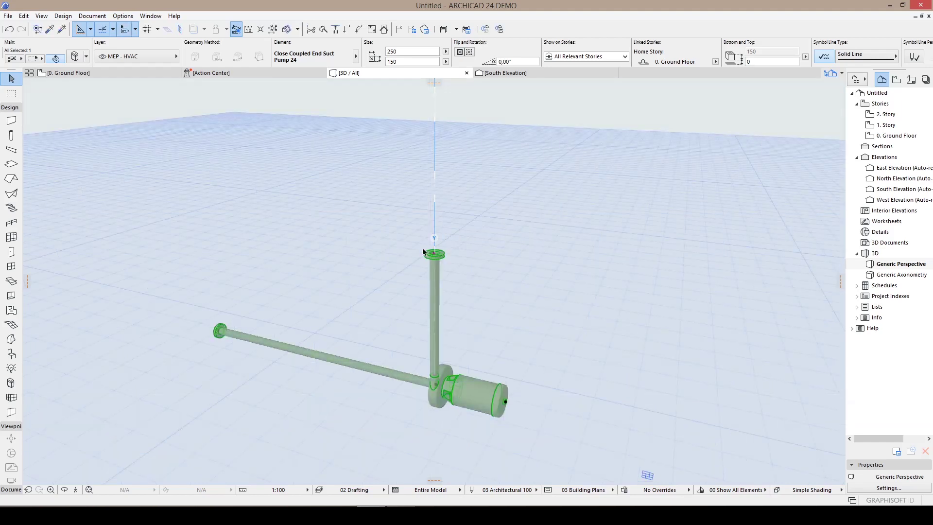
{"action": "key", "text": "ctrl+t"}
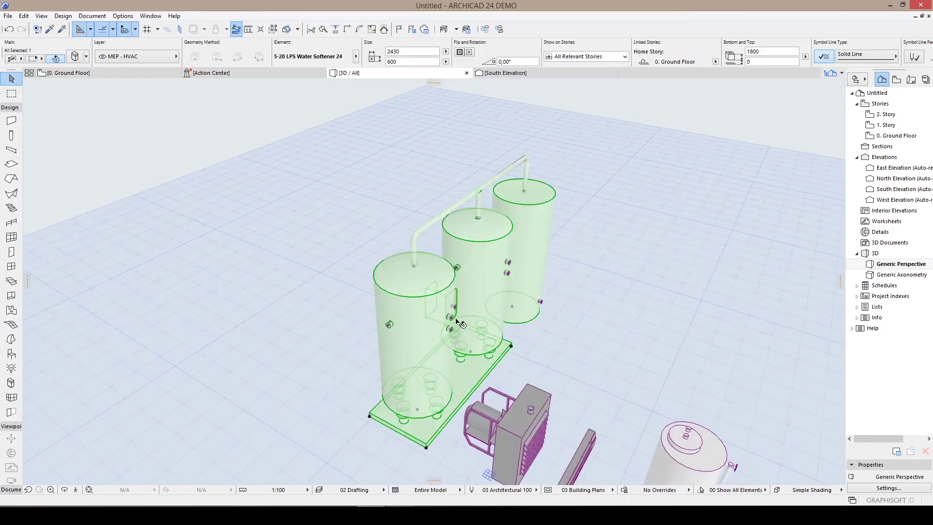
- Stretch the side pipe connections of the 5-20 LPS Water Softener 24 outward from its front tank
{"action": "left_click", "coordinate": [454, 317]}
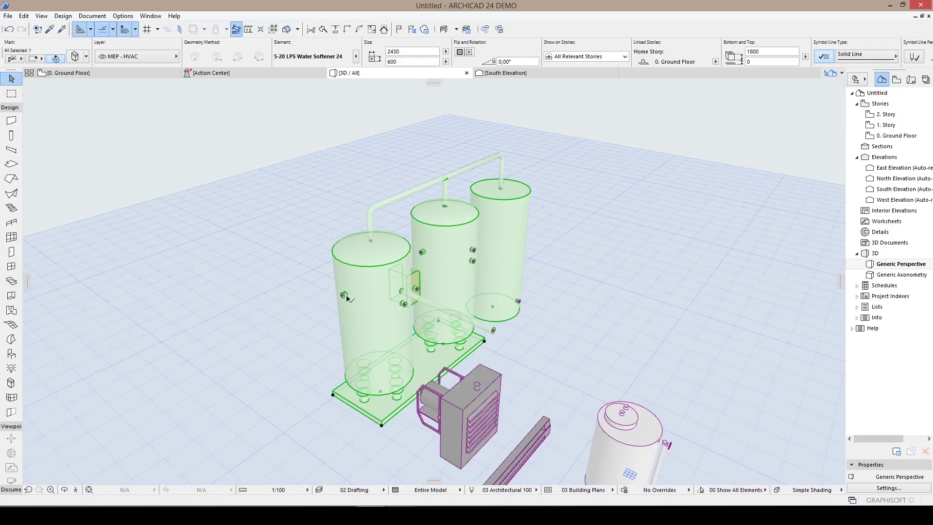
{"action": "left_click", "coordinate": [346, 296]}
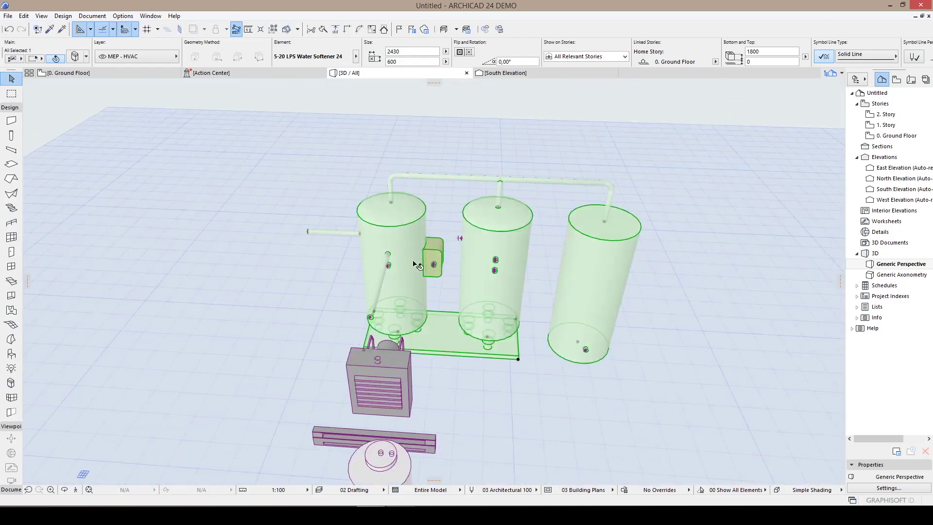
{"action": "left_click", "coordinate": [429, 280]}
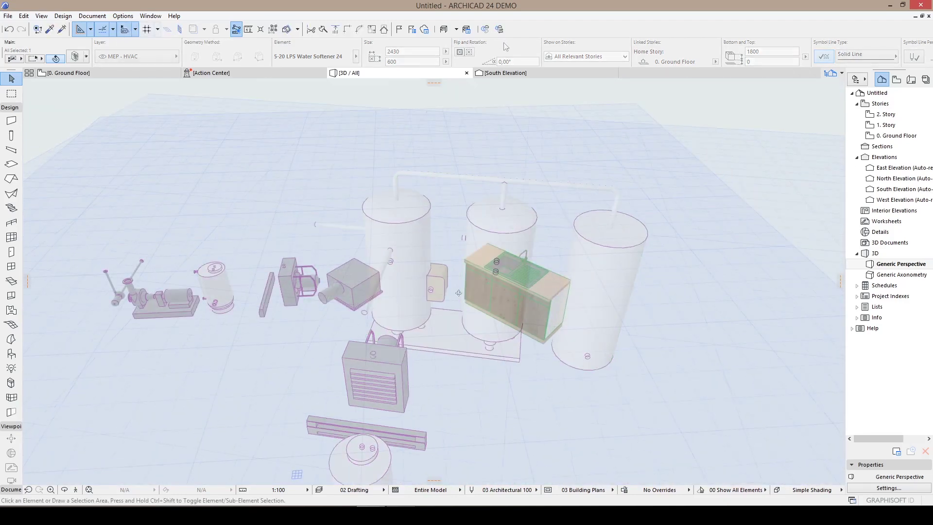
- Hide the MEP Engineering toolbar and show it again
{"action": "right_click", "coordinate": [523, 32]}
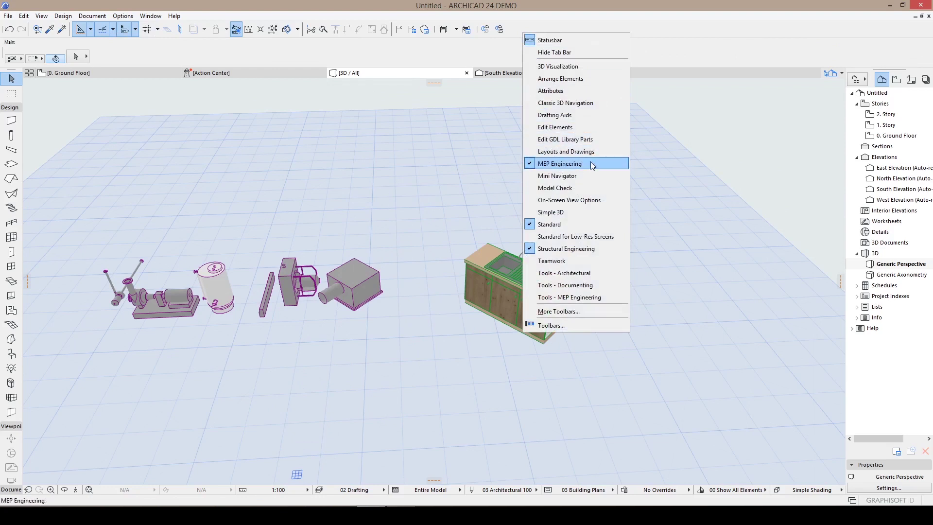
{"action": "left_click", "coordinate": [591, 164]}
{"action": "right_click", "coordinate": [556, 33]}
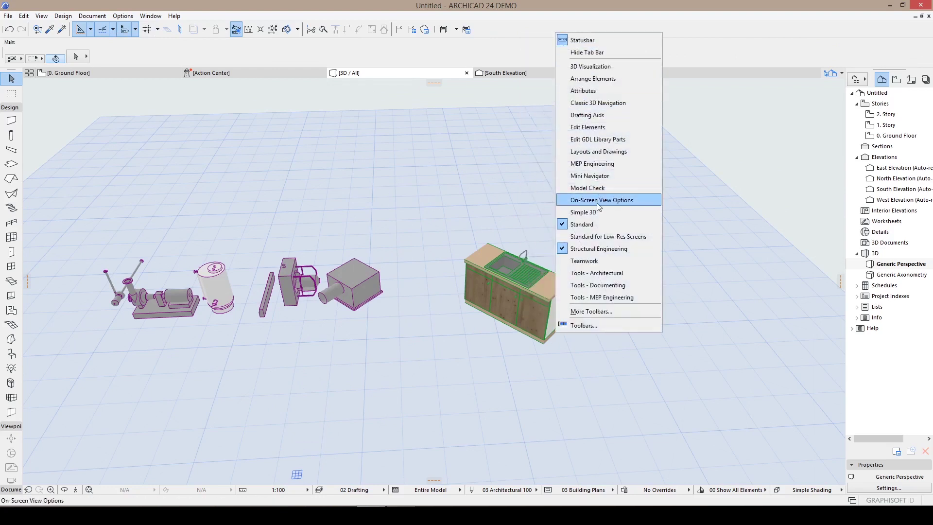
{"action": "left_click", "coordinate": [598, 163]}
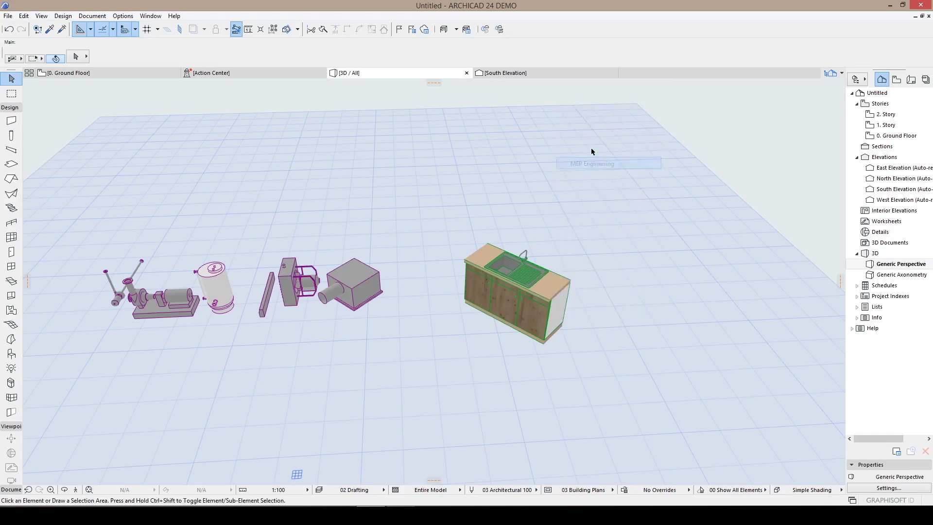
- Open MEP Systems and review the settings of the Cabling, Cooling, Exhaust Air and Fresh Air systems
{"action": "left_click", "coordinate": [487, 29]}
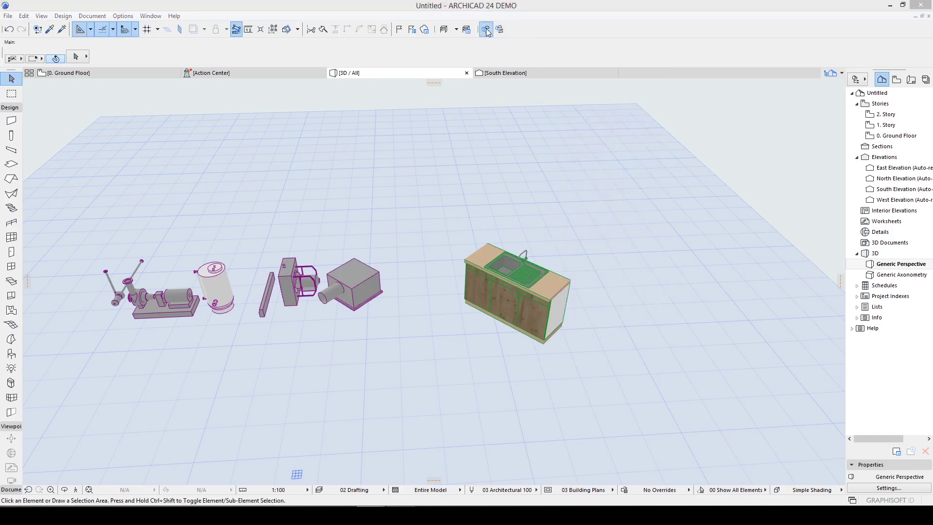
{"action": "left_click_drag", "start_coordinate": [451, 84], "coordinate": [639, 140]}
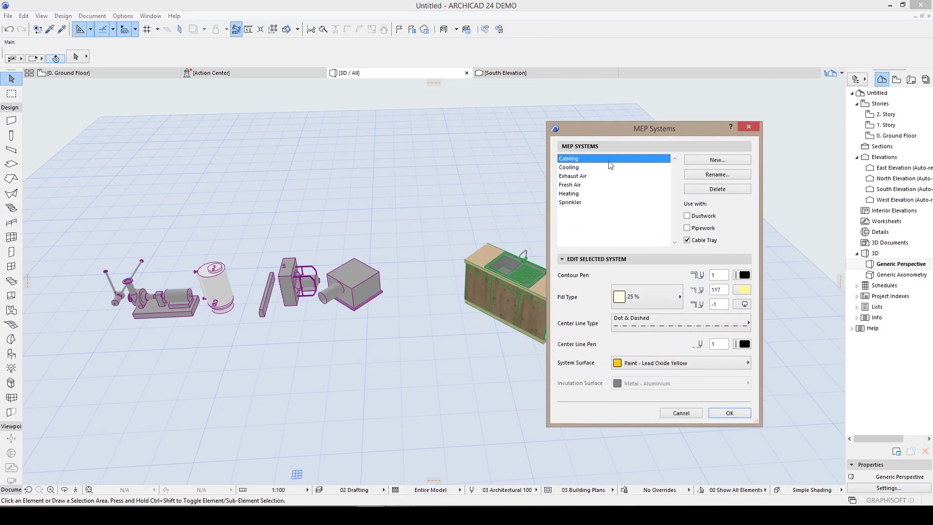
{"action": "left_click", "coordinate": [583, 176]}
{"action": "left_click", "coordinate": [579, 157]}
{"action": "left_click", "coordinate": [579, 167]}
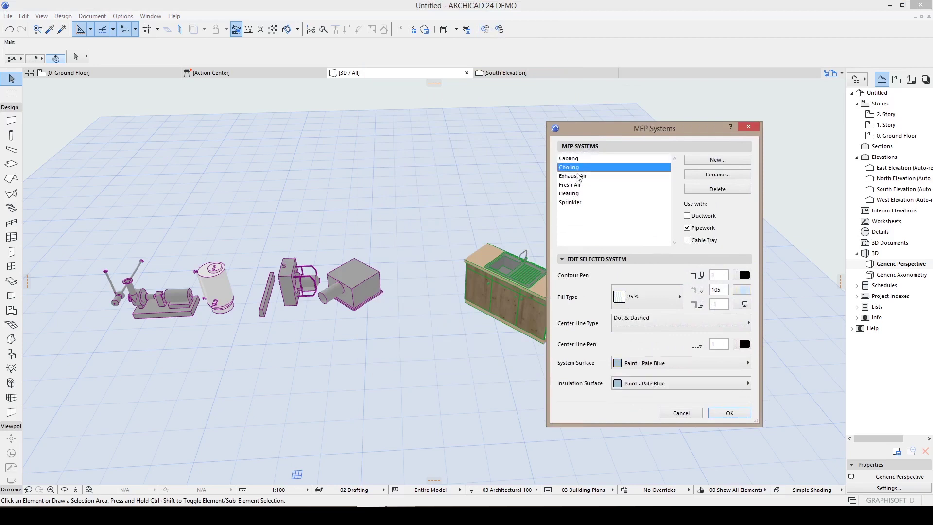
{"action": "left_click", "coordinate": [578, 184]}
{"action": "left_click", "coordinate": [583, 176]}
{"action": "left_click", "coordinate": [718, 413]}
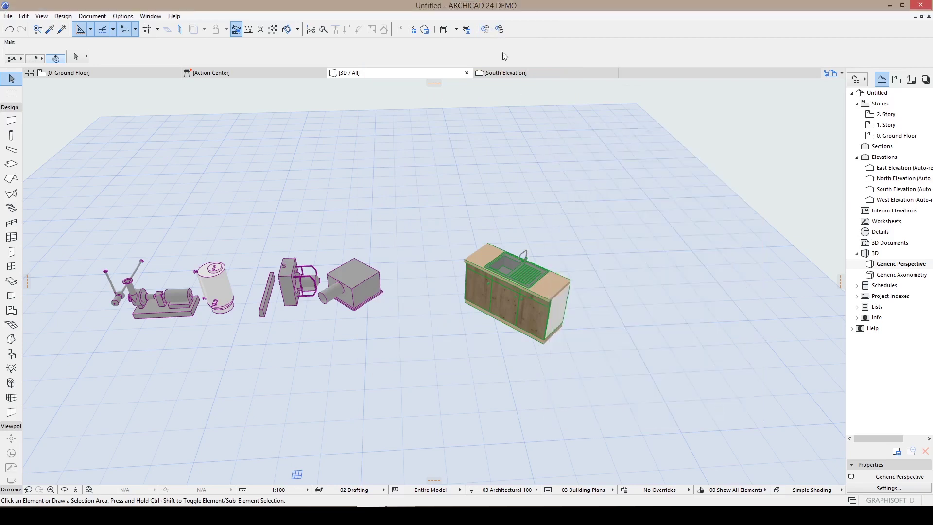
- Open MEP Routing beside the model and delete the kitchen sink cabinet from the 3D view
{"action": "left_click", "coordinate": [500, 30]}
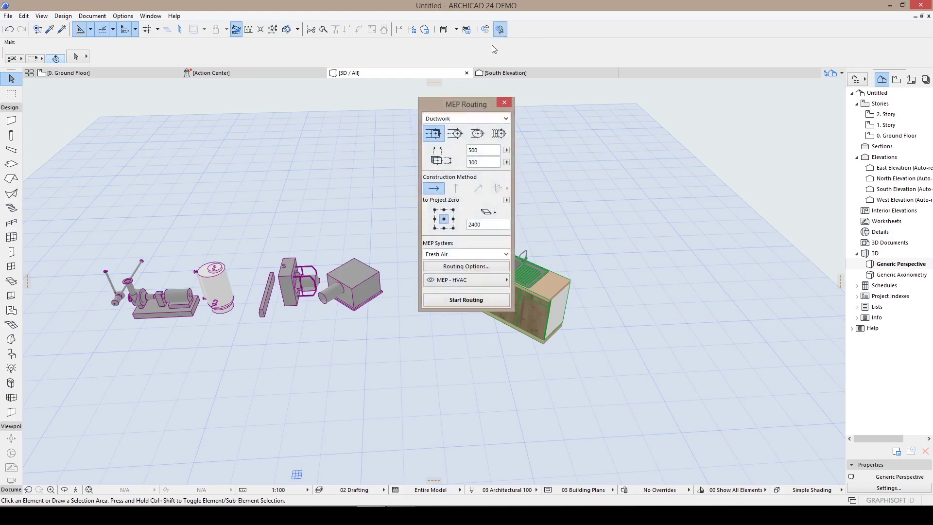
{"action": "left_click_drag", "start_coordinate": [461, 106], "coordinate": [651, 133]}
{"action": "middle_click_drag", "start_coordinate": [502, 184], "coordinate": [348, 230]}
{"action": "left_click", "coordinate": [365, 344]}
{"action": "key", "text": "Delete"}
{"action": "middle_click_drag", "start_coordinate": [331, 338], "coordinate": [409, 309], "text": "shift"}
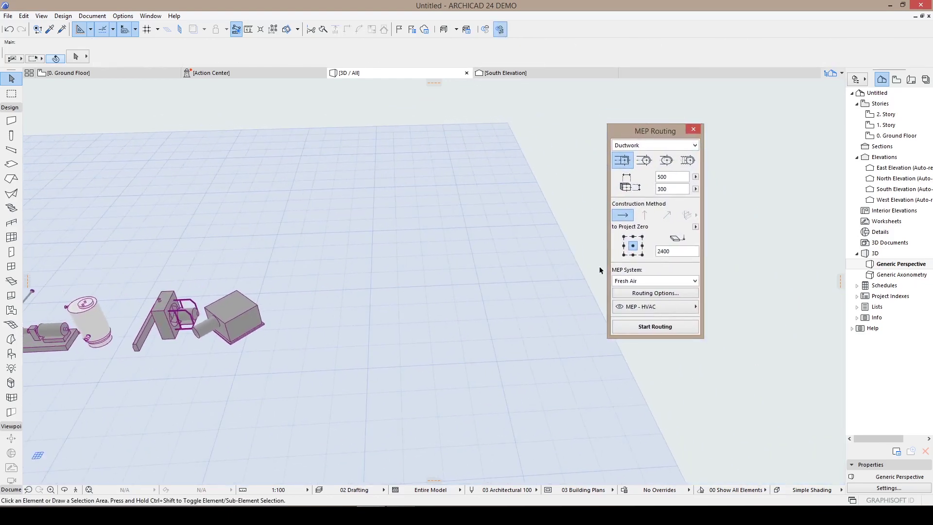
- Route a 500 × 300 rectangular Fresh Air duct at elevation 2400 with three straight runs joined by two bends
{"action": "left_click", "coordinate": [642, 327]}
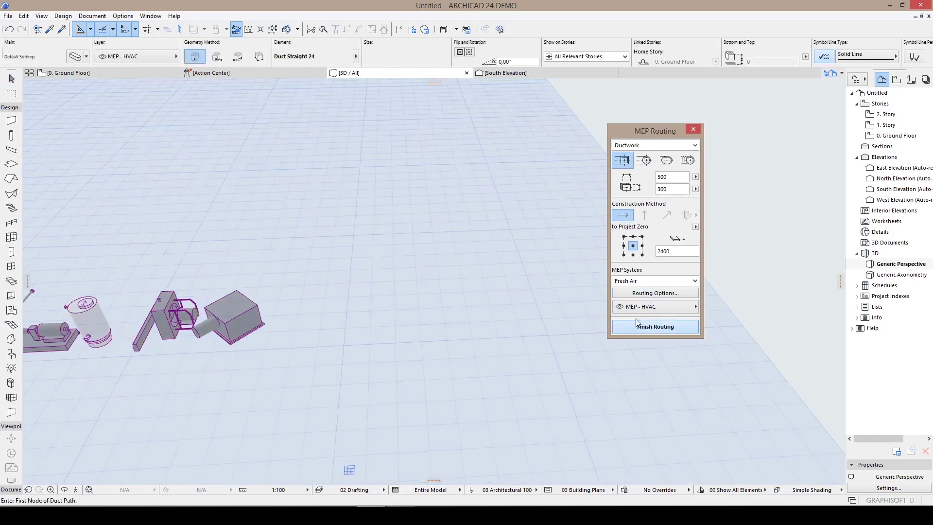
{"action": "left_click", "coordinate": [453, 297]}
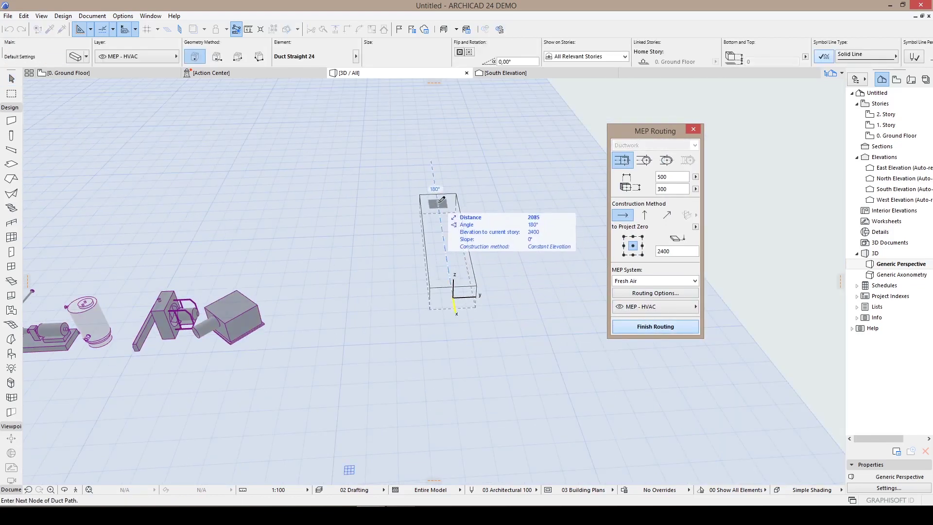
{"action": "left_click", "coordinate": [436, 191]}
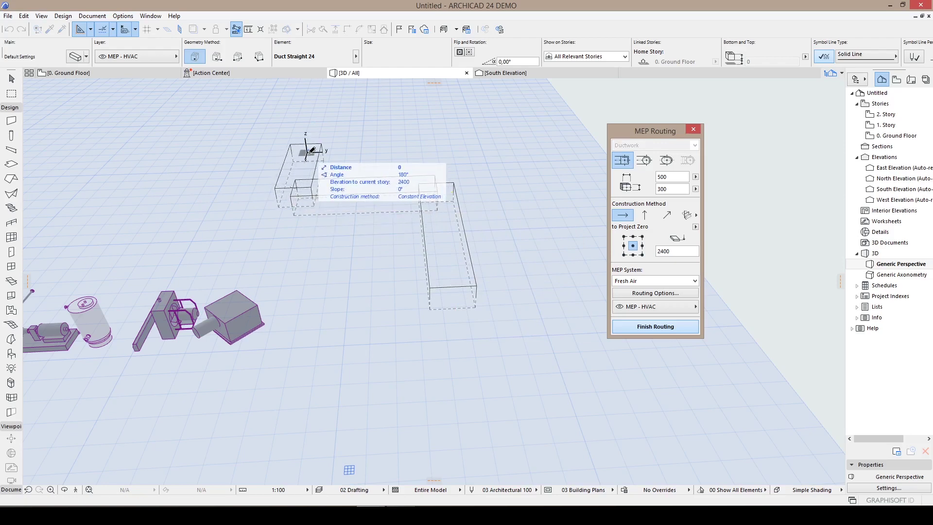
{"action": "double_click", "coordinate": [306, 152]}
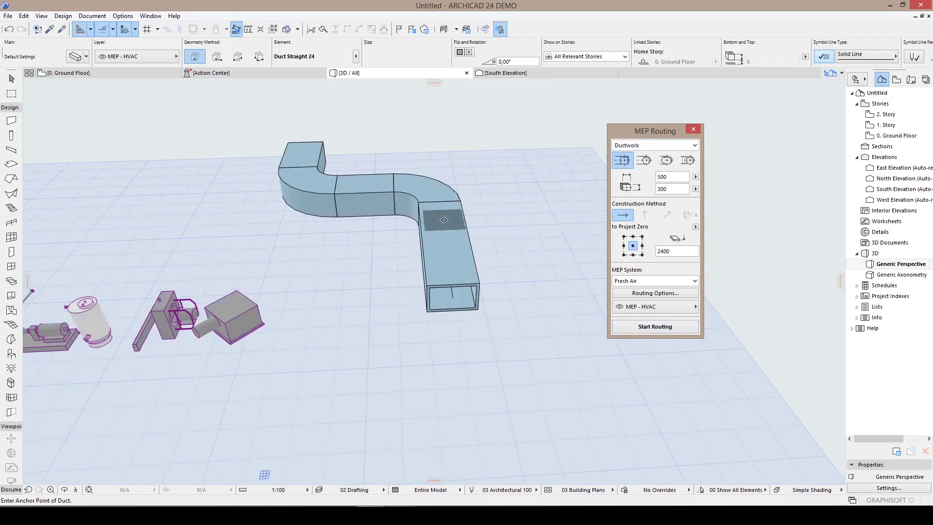
- Switch the duct shape to circular and back to rectangular, and check the layer choices for the selected duct run
{"action": "left_click", "coordinate": [644, 161]}
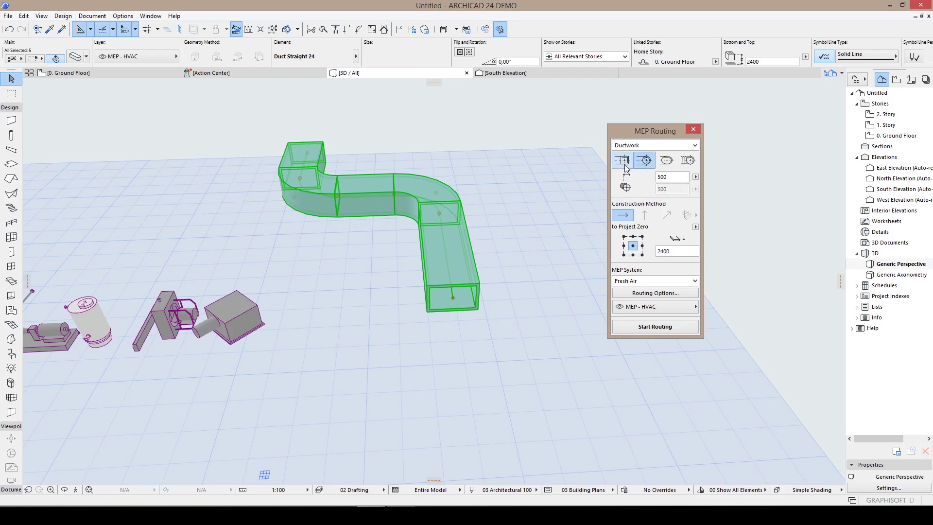
{"action": "left_click", "coordinate": [624, 163]}
{"action": "left_click", "coordinate": [146, 57]}
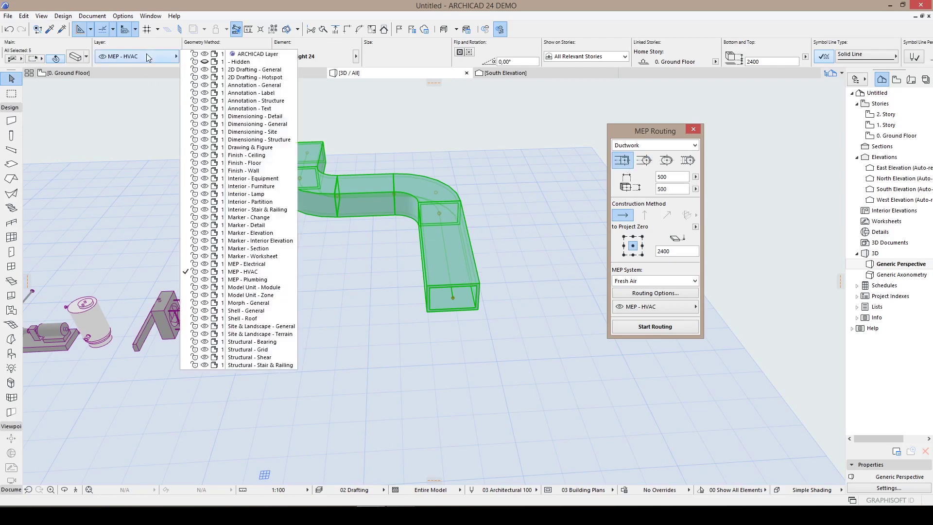
{"action": "left_click", "coordinate": [147, 56]}
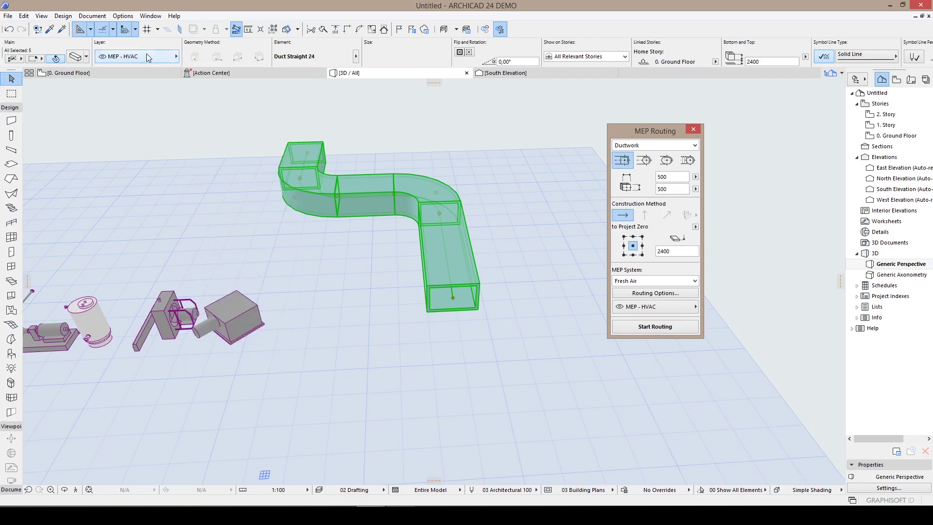
{"action": "left_click", "coordinate": [452, 300]}
{"action": "key", "text": "Escape"}
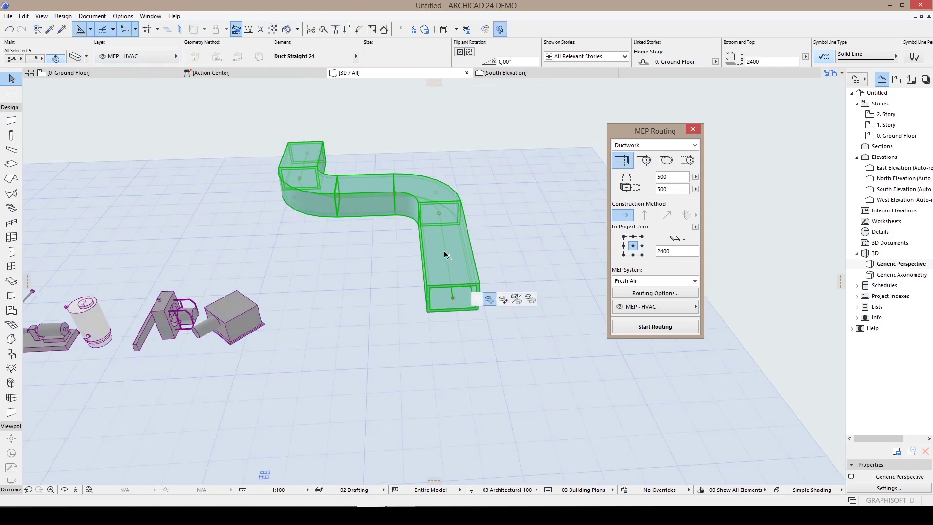
{"action": "left_click", "coordinate": [445, 252]}
{"action": "key", "text": "Escape"}
{"action": "key", "text": "Escape"}
{"action": "left_click", "coordinate": [441, 216]}
{"action": "left_click", "coordinate": [440, 213]}
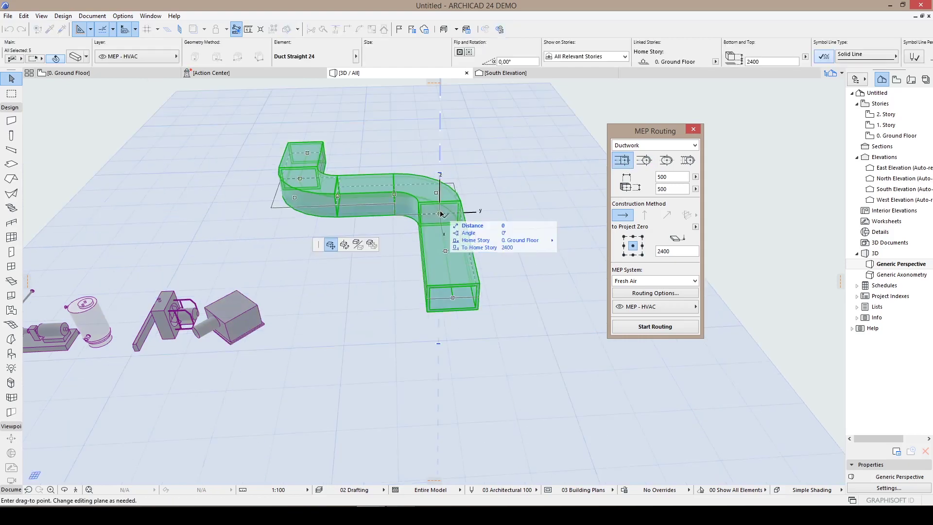
{"action": "key", "text": "Escape"}
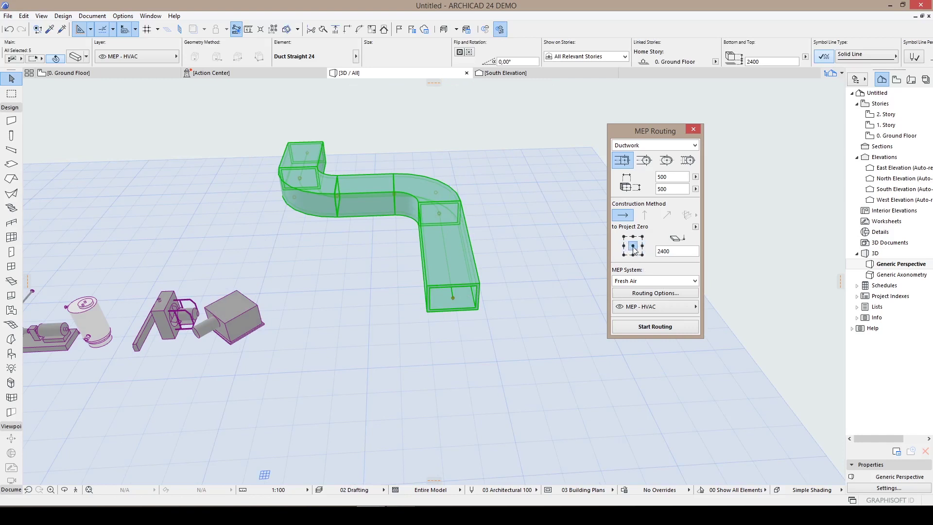
{"action": "key", "text": "Escape"}
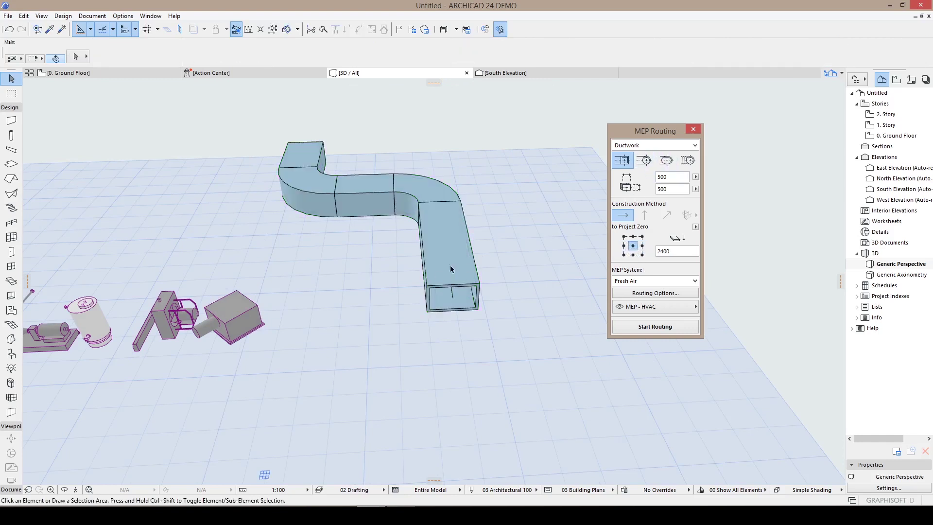
- Set the routing shape to circular and place a separate rectangular Duct Straight 24 in front of the existing duct run
{"action": "left_click", "coordinate": [647, 164]}
{"action": "scroll", "coordinate": [469, 350], "scroll_direction": "down", "scroll_amount": 2}
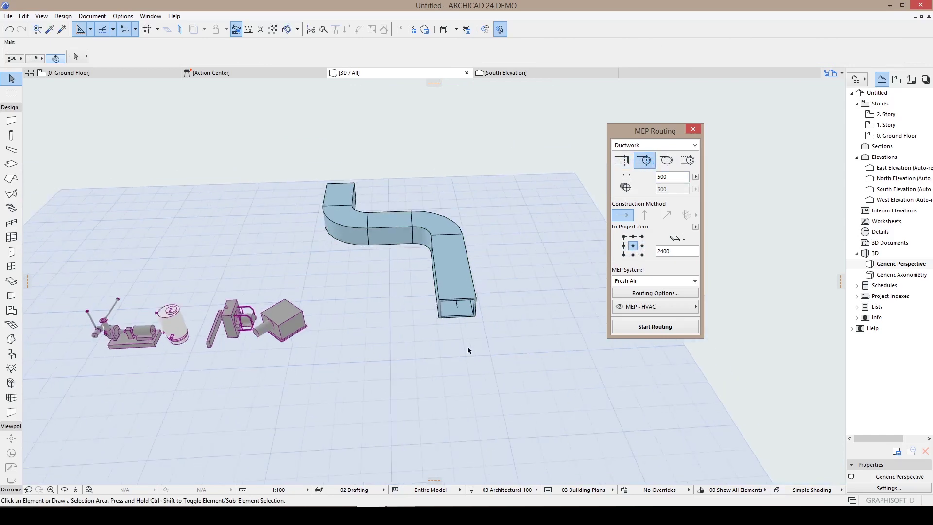
{"action": "middle_click_drag", "start_coordinate": [469, 350], "coordinate": [337, 221]}
{"action": "key", "text": "w"}
{"action": "left_click", "coordinate": [464, 206]}
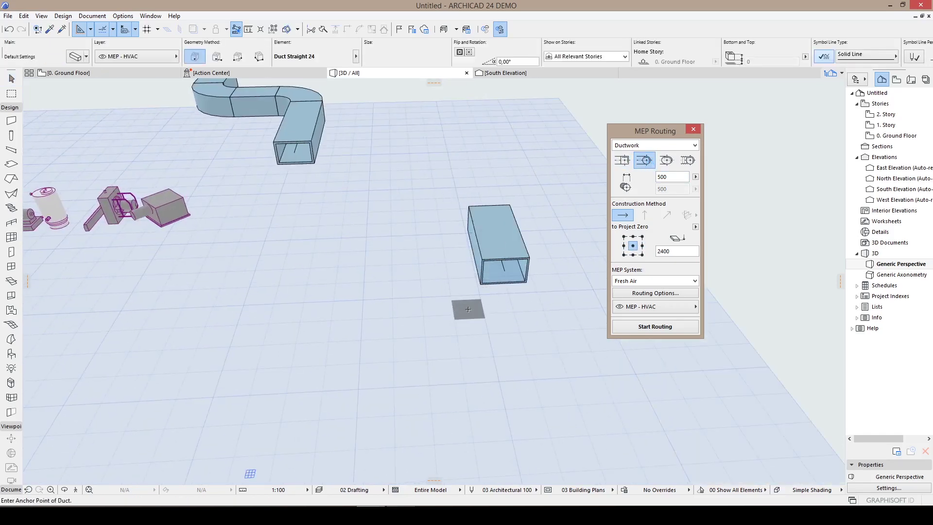
- Delete the separate rectangular Duct Straight 24 from the 3D view
{"action": "key", "text": "w"}
{"action": "left_click", "coordinate": [506, 244]}
{"action": "middle_click_drag", "start_coordinate": [455, 255], "coordinate": [462, 257]}
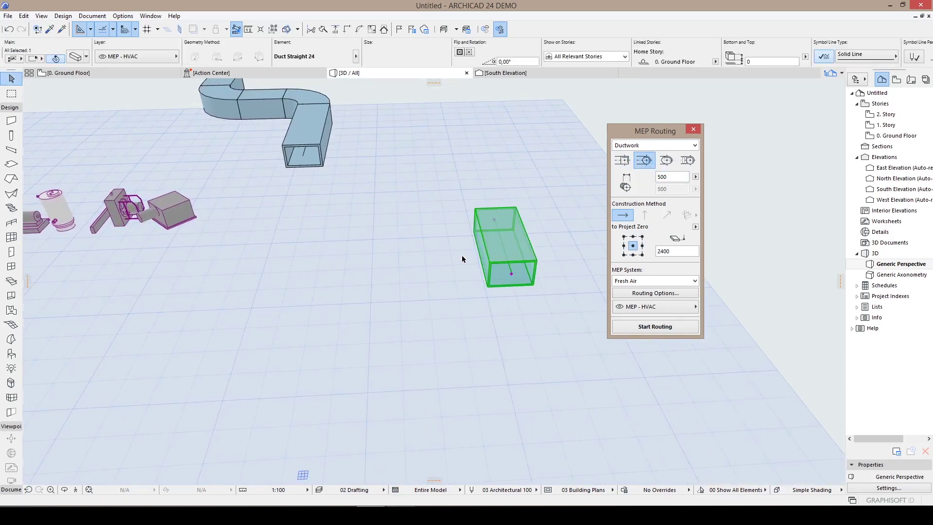
{"action": "key", "text": "Delete"}
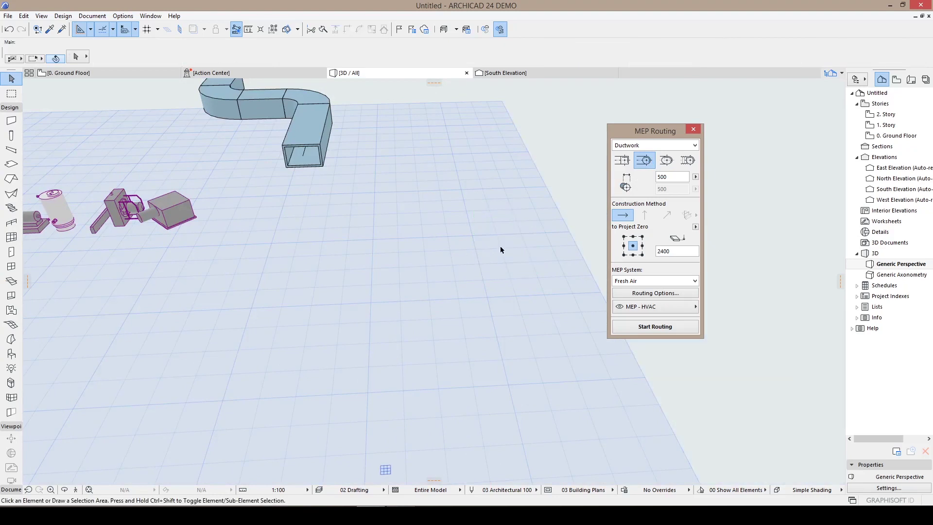
- Route a 500 circular Fresh Air duct at elevation 2400 with two straight runs joined by a bend
{"action": "left_click", "coordinate": [642, 324]}
{"action": "left_click", "coordinate": [510, 309]}
{"action": "left_click", "coordinate": [357, 362]}
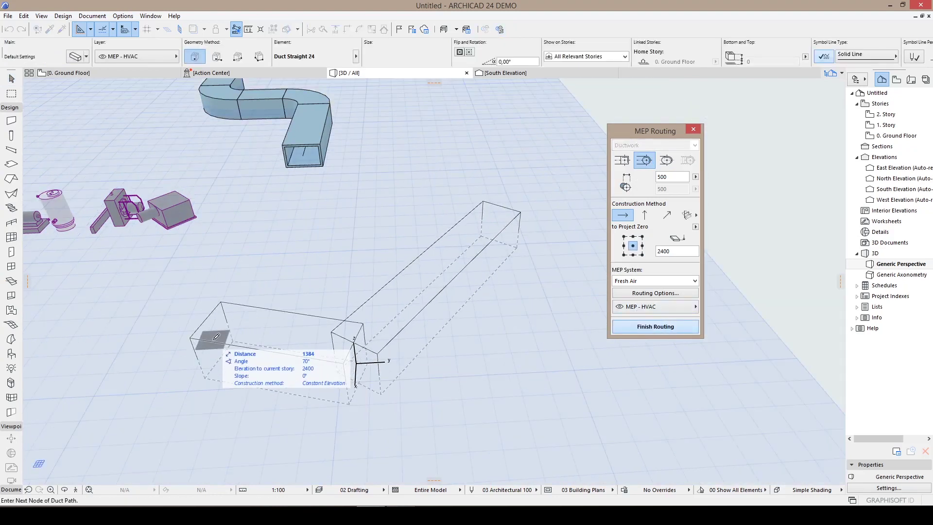
{"action": "double_click", "coordinate": [217, 336]}
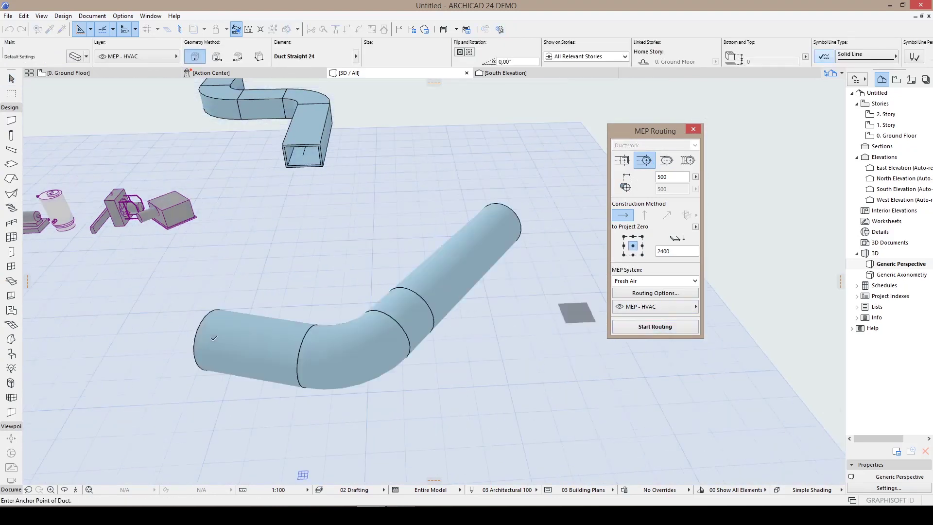
{"action": "left_click", "coordinate": [372, 313]}
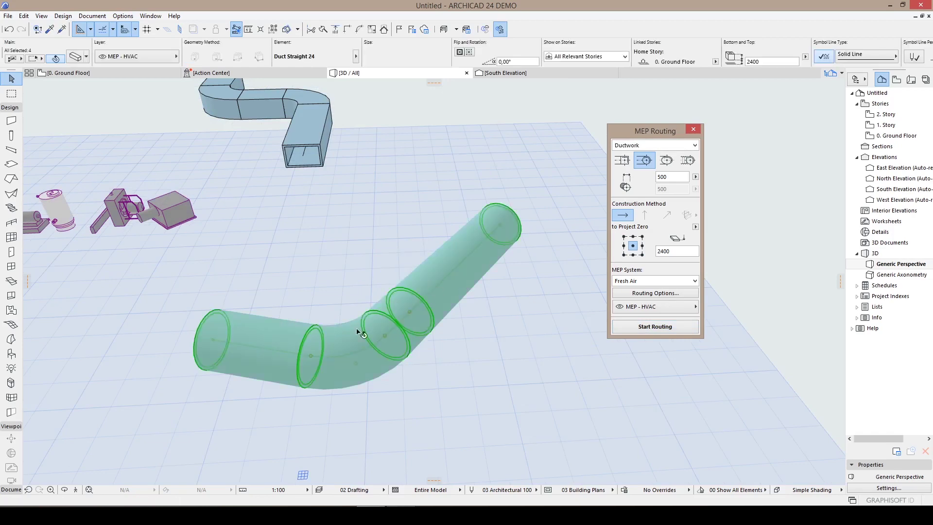
- Route a curved 500 Flexible Duct 24 on the Exhaust Air system at elevation 2400, between the rectangular and circular ducts
{"action": "middle_click_drag", "start_coordinate": [372, 313], "coordinate": [423, 310], "text": "shift"}
{"action": "key", "text": "Escape"}
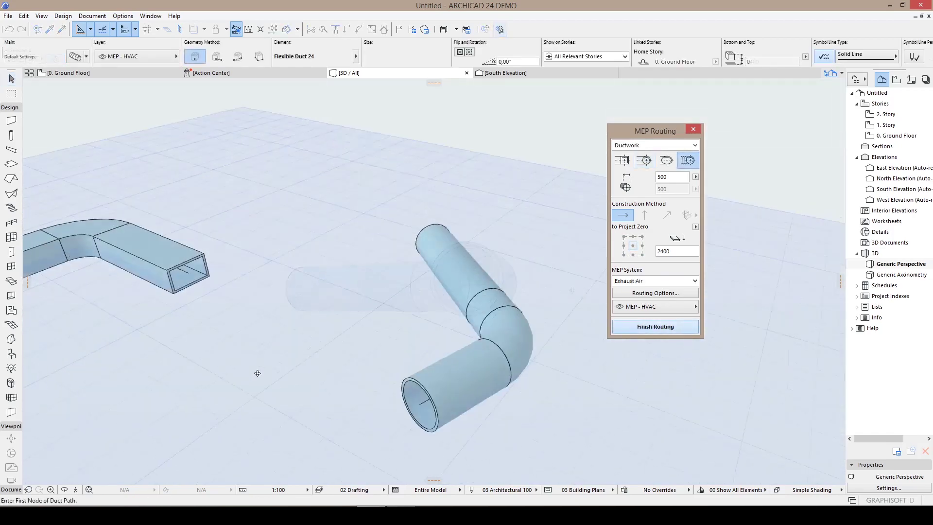
{"action": "left_click", "coordinate": [361, 258]}
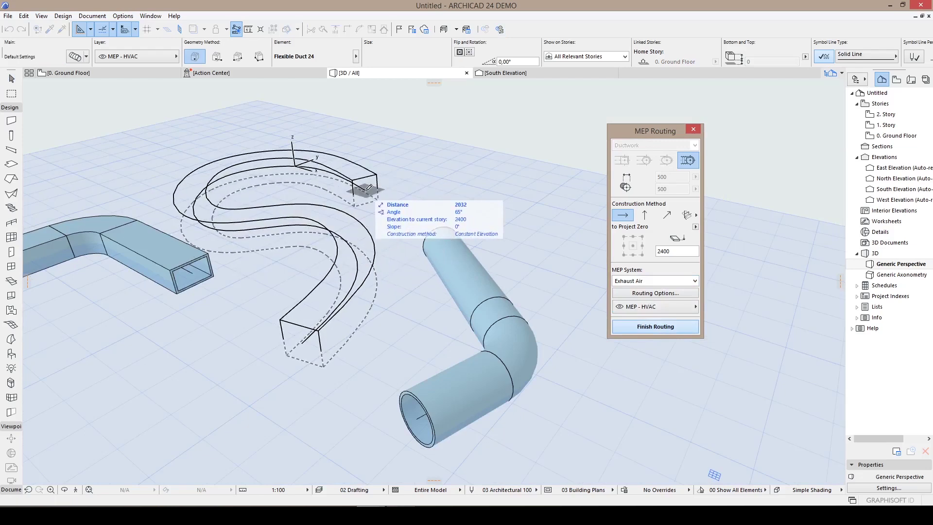
{"action": "double_click", "coordinate": [370, 188]}
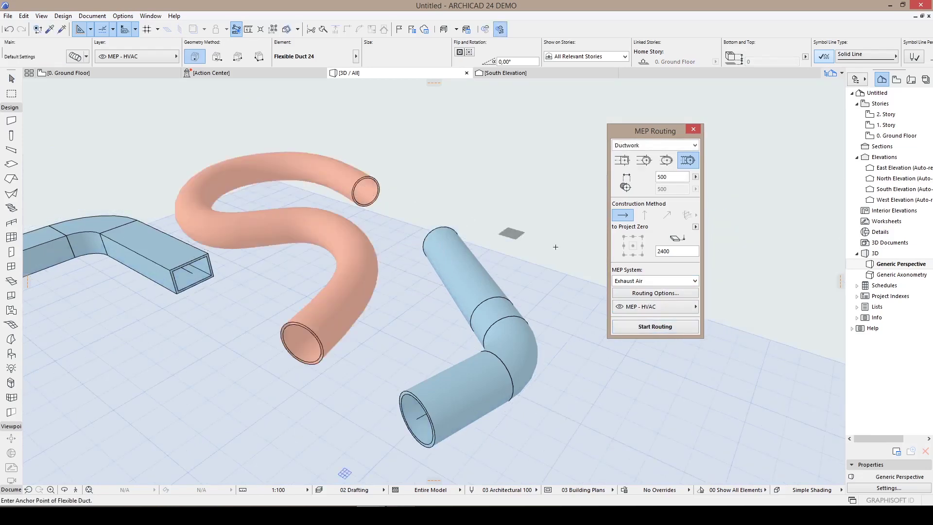
- Start a Fresh Air flexible duct path and switch its construction method from constant elevation to vertical and inclined
{"action": "left_click", "coordinate": [629, 282]}
{"action": "left_click", "coordinate": [637, 309]}
{"action": "middle_click_drag", "start_coordinate": [334, 338], "coordinate": [357, 291]}
{"action": "scroll", "coordinate": [357, 291], "scroll_direction": "down", "scroll_amount": 2}
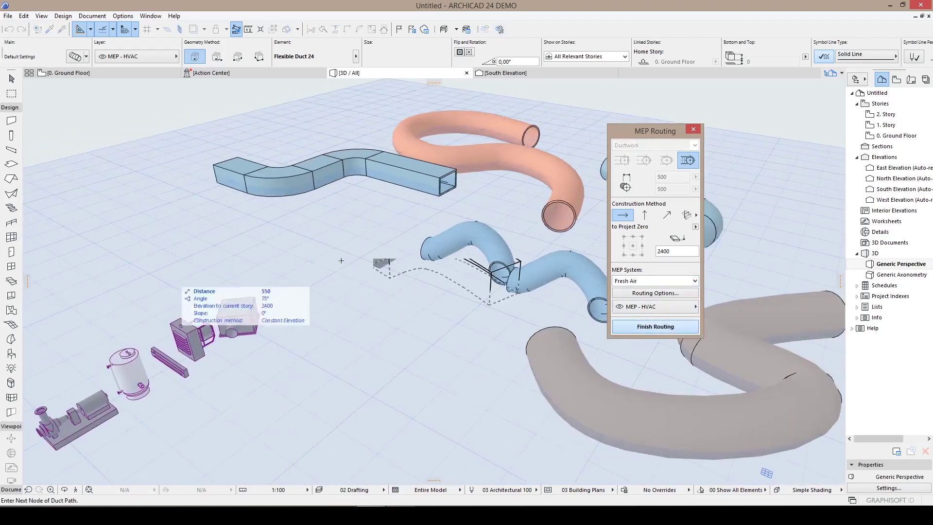
{"action": "left_click", "coordinate": [646, 217]}
{"action": "middle_click_drag", "start_coordinate": [365, 163], "coordinate": [368, 258]}
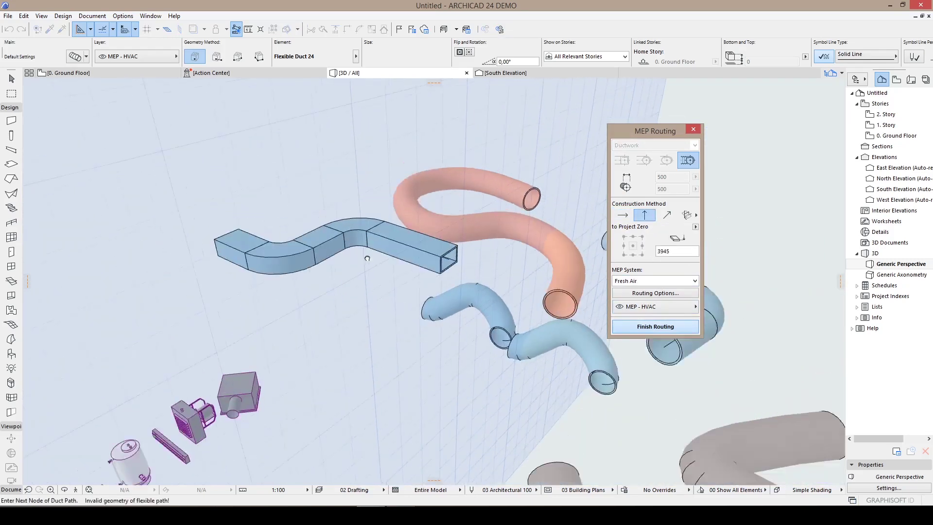
{"action": "left_click", "coordinate": [666, 215]}
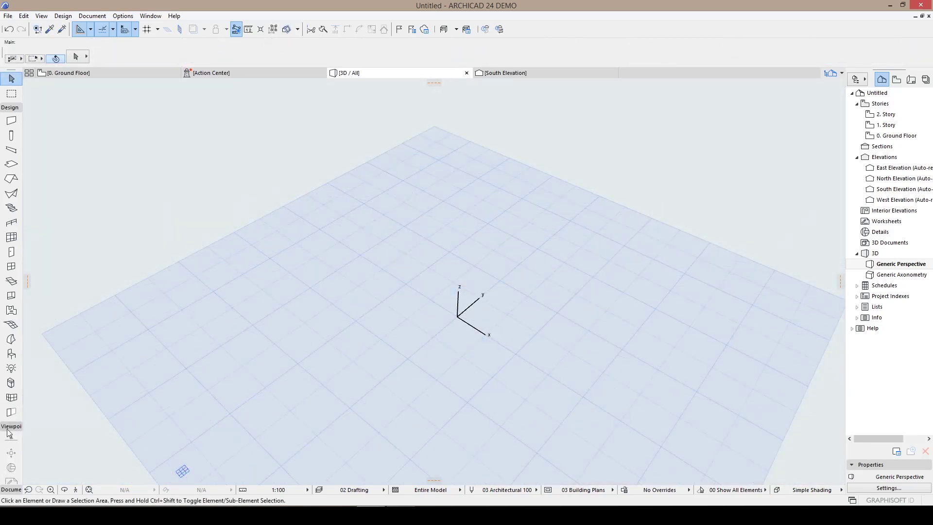
- Open the Object default settings and preview Armchair 04 24 and Armchair 05 24, including the latter's two base types
{"action": "left_click", "coordinate": [11, 354]}
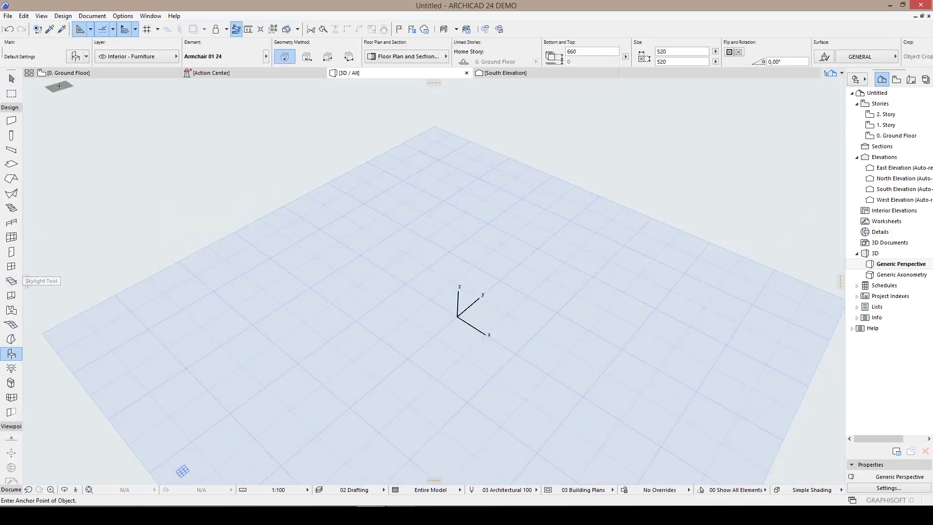
{"action": "left_click", "coordinate": [76, 57]}
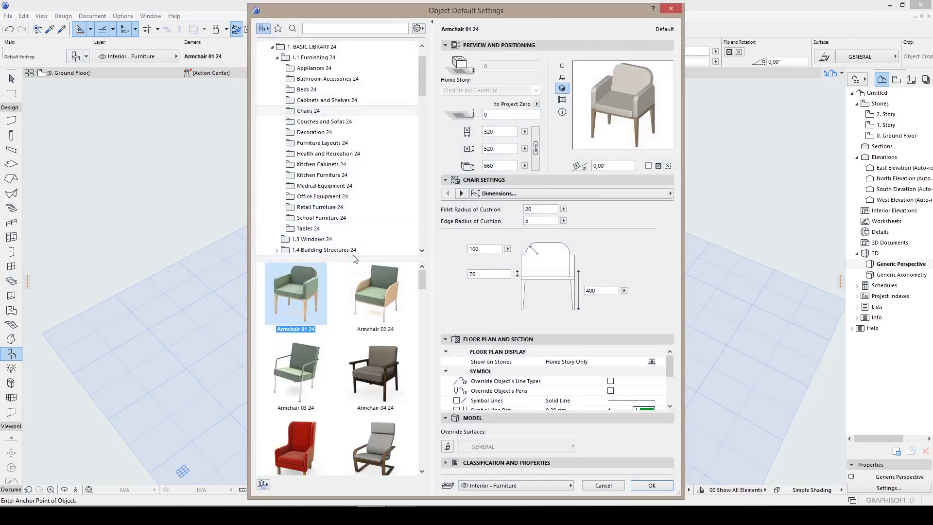
{"action": "left_click", "coordinate": [371, 362]}
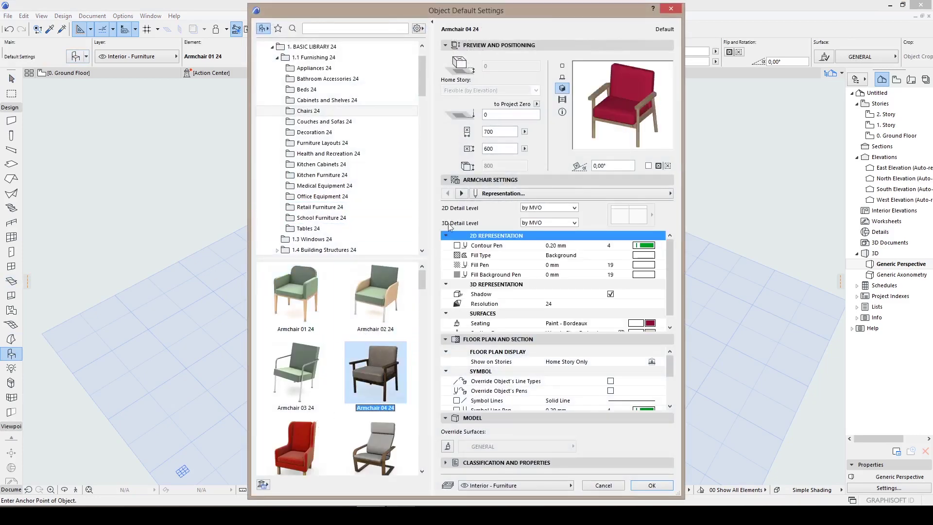
{"action": "scroll", "coordinate": [335, 414], "scroll_direction": "down", "scroll_amount": 2}
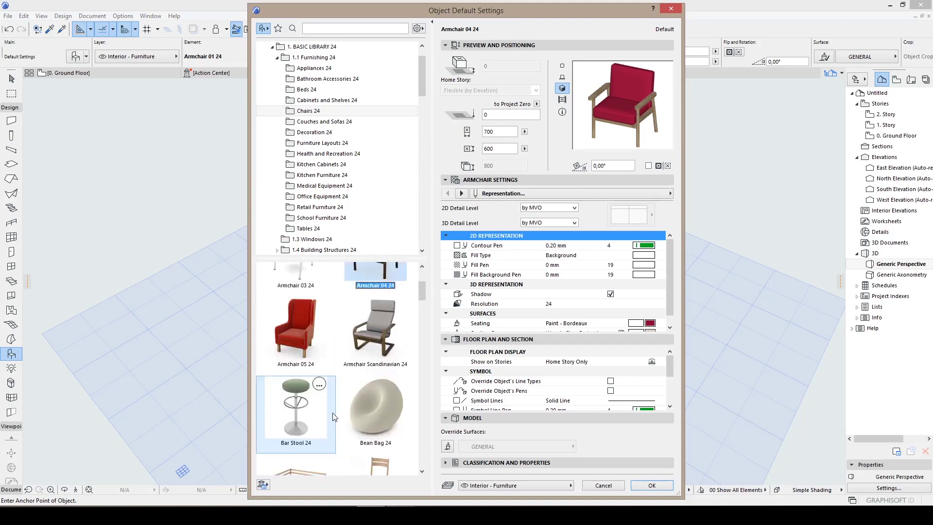
{"action": "left_click", "coordinate": [310, 341]}
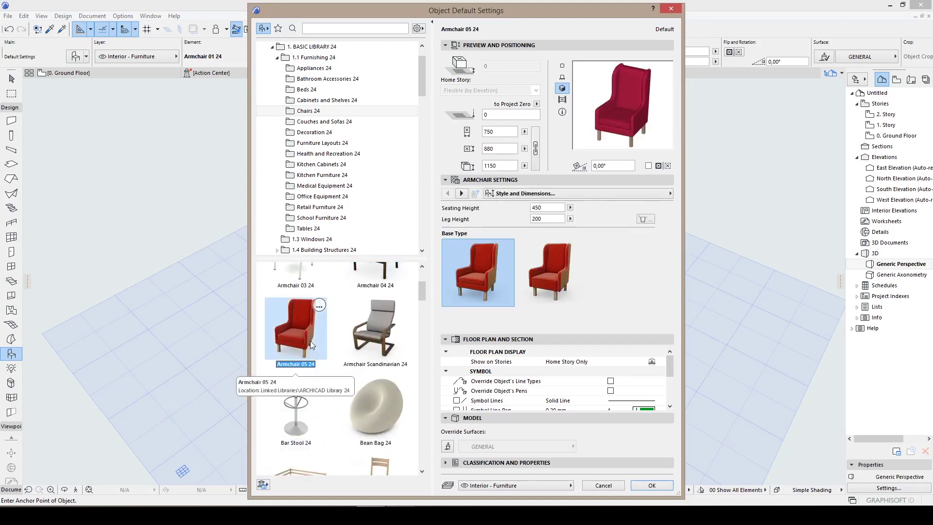
{"action": "left_click", "coordinate": [554, 275]}
{"action": "left_click", "coordinate": [492, 276]}
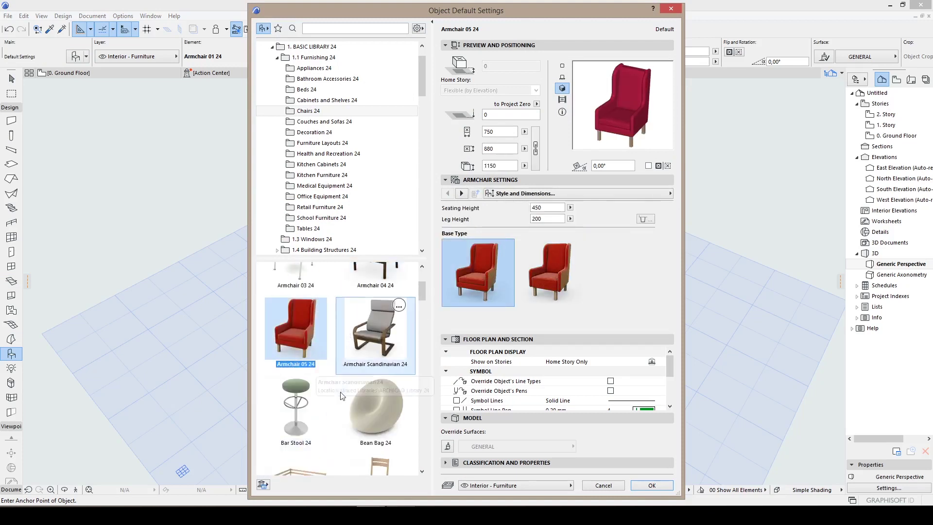
- Browse the Chairs 24 library from the bean bag through the designer chairs and footstools down to the ottomans
{"action": "left_click", "coordinate": [346, 413]}
{"action": "key", "text": "Down"}
{"action": "key", "text": "Down"}
{"action": "key", "text": "Down"}
{"action": "key", "text": "Down"}
{"action": "key", "text": "Down"}
{"action": "key", "text": "Down"}
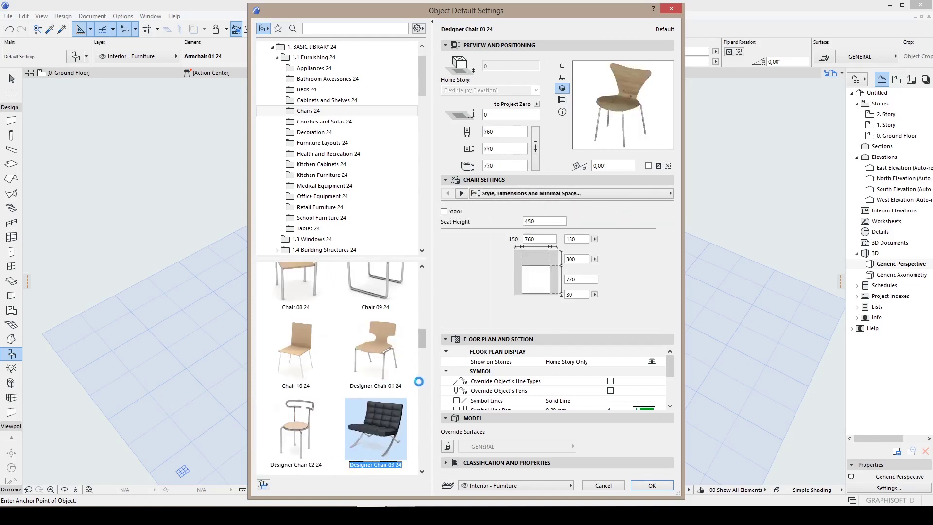
{"action": "key", "text": "Down"}
{"action": "key", "text": "Down"}
{"action": "key", "text": "Down"}
{"action": "key", "text": "Down"}
{"action": "key", "text": "Down"}
{"action": "key", "text": "Down"}
{"action": "key", "text": "Down"}
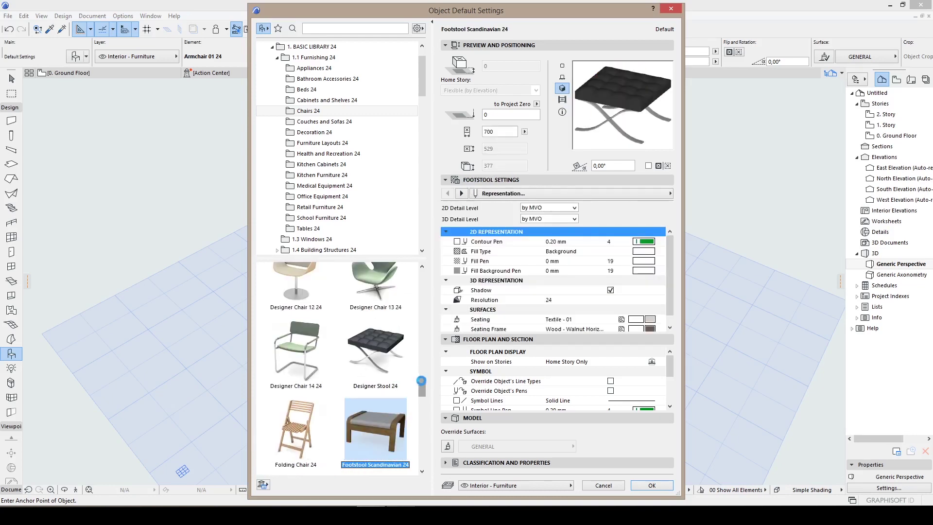
{"action": "scroll", "coordinate": [423, 393], "scroll_direction": "down", "scroll_amount": 3}
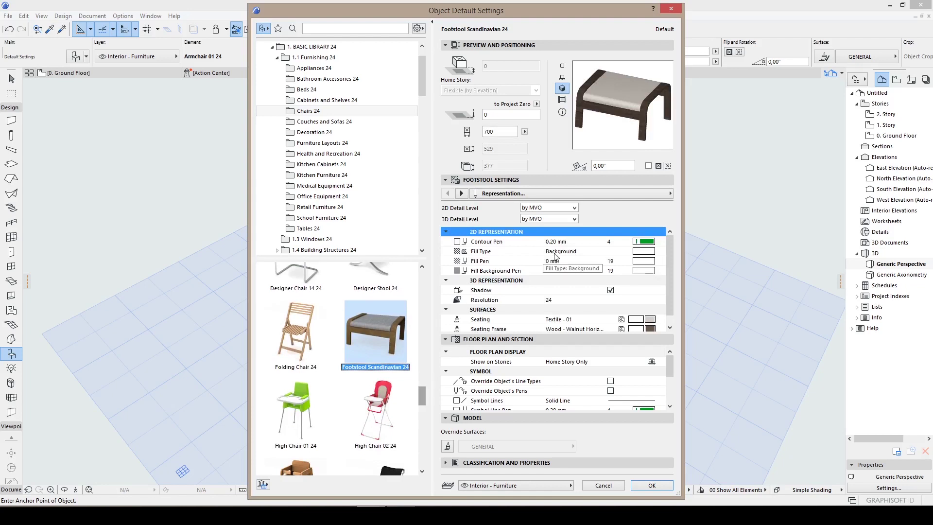
{"action": "left_click_drag", "start_coordinate": [419, 393], "coordinate": [426, 438]}
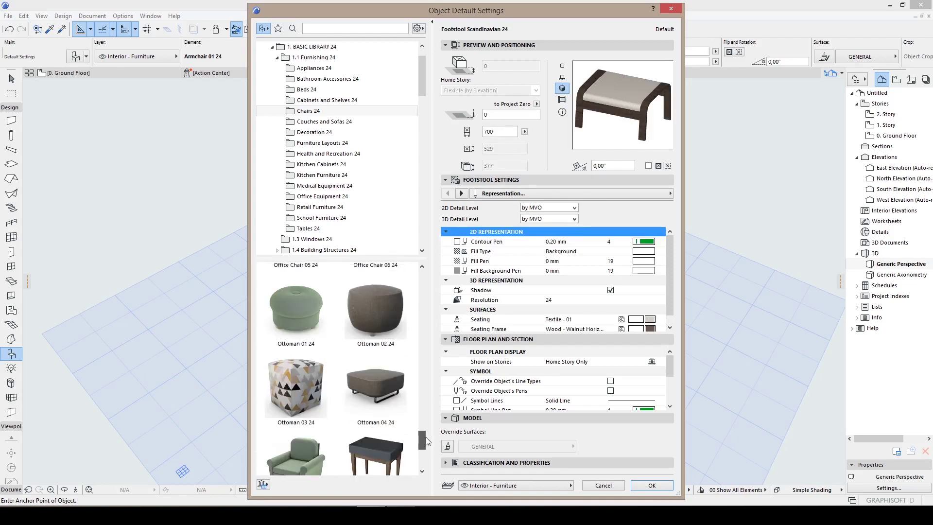
- Select Ottoman 02 24, try out its shape styles, and review its leg and description settings
{"action": "left_click", "coordinate": [372, 336]}
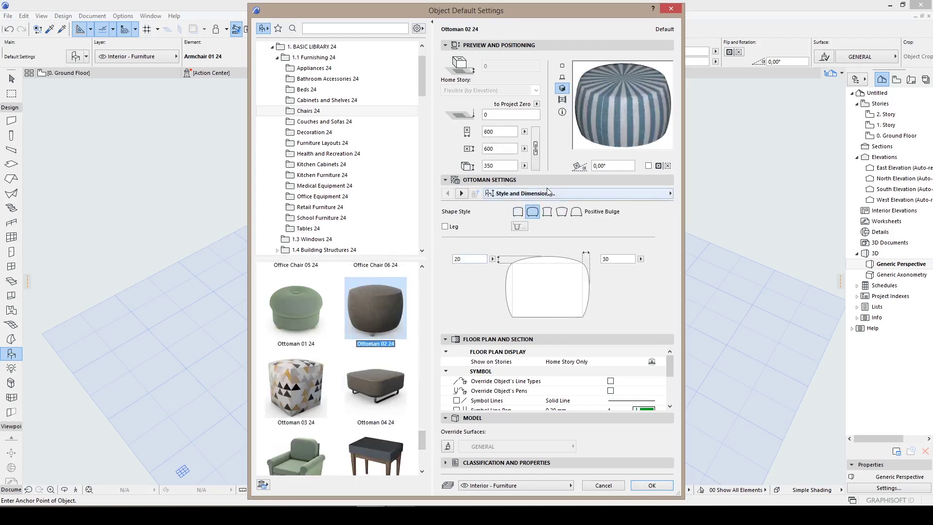
{"action": "left_click", "coordinate": [548, 214]}
{"action": "left_click", "coordinate": [561, 213]}
{"action": "left_click", "coordinate": [574, 214]}
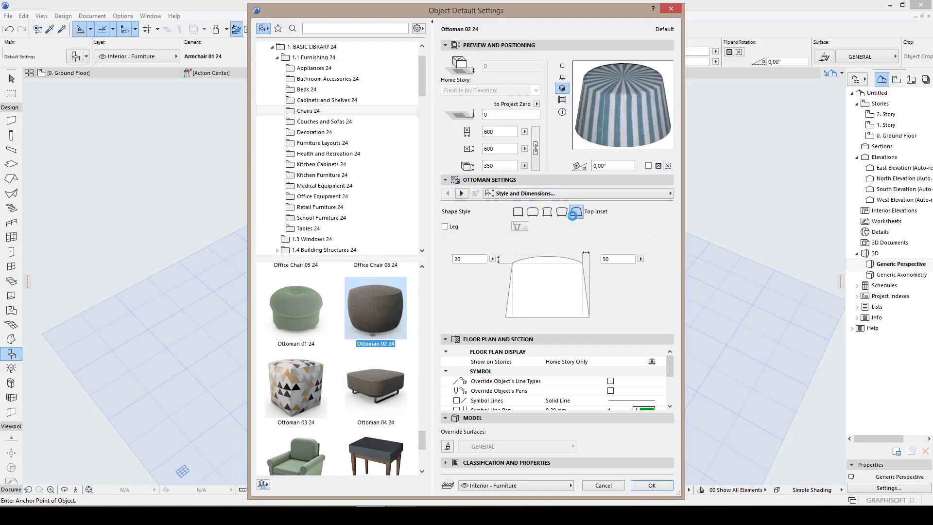
{"action": "left_click", "coordinate": [518, 212]}
{"action": "left_click", "coordinate": [520, 225]}
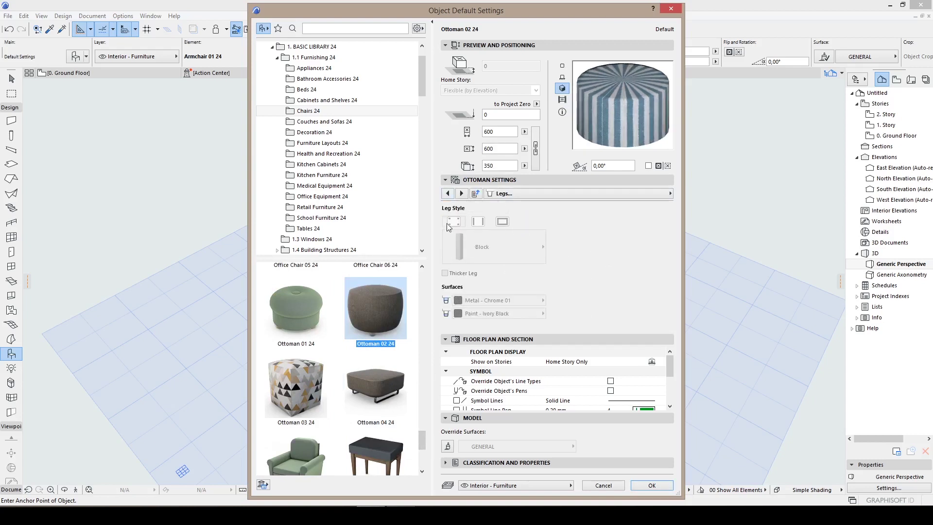
{"action": "left_click", "coordinate": [458, 195]}
{"action": "left_click", "coordinate": [459, 194]}
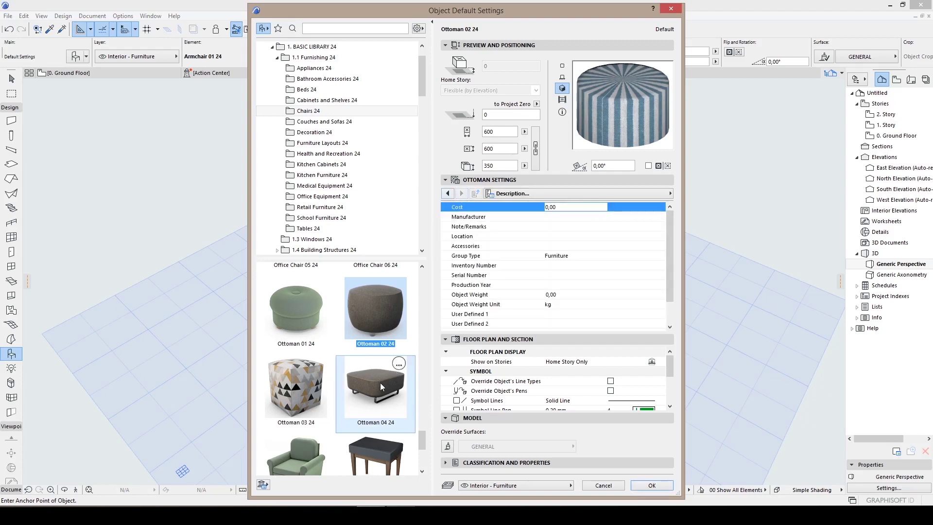
- Choose Ottoman 04 24 with legs enabled and rotate it to 270°
{"action": "left_click", "coordinate": [380, 383]}
{"action": "left_click", "coordinate": [446, 209]}
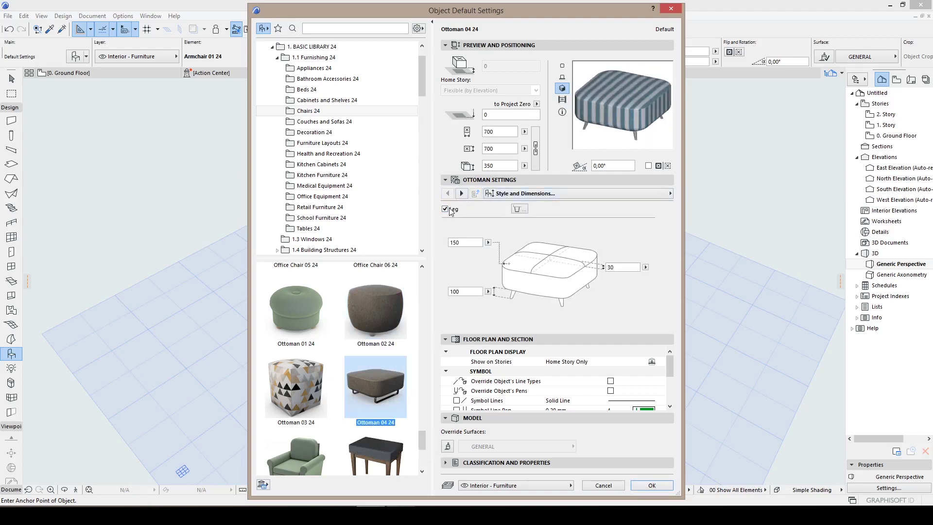
{"action": "left_click_drag", "start_coordinate": [598, 129], "coordinate": [602, 127]}
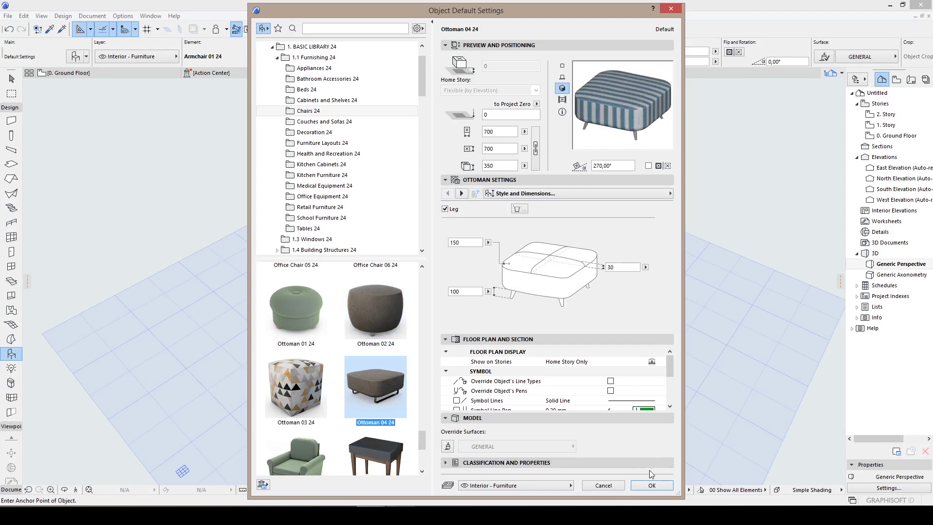
- Set the ottoman's leg style to U-Steel and go through its remaining settings pages
{"action": "left_click", "coordinate": [462, 194]}
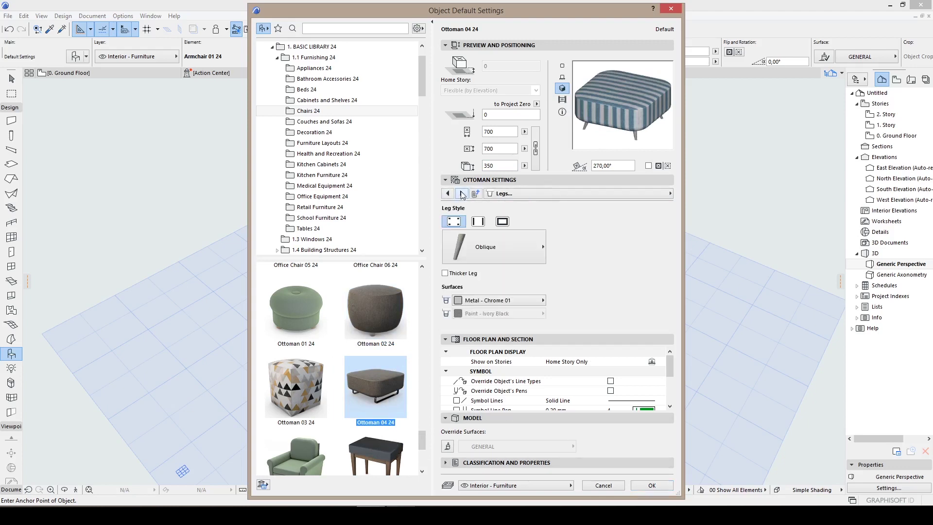
{"action": "left_click", "coordinate": [479, 221]}
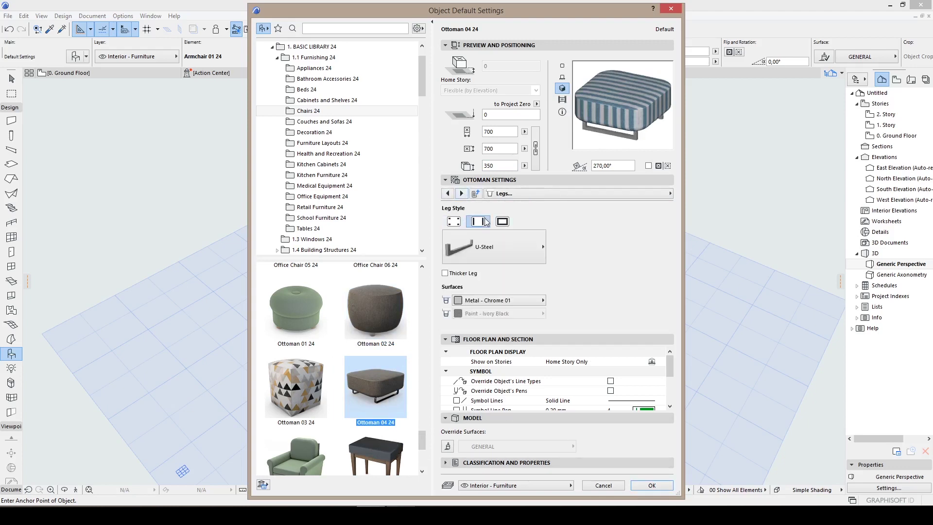
{"action": "left_click", "coordinate": [462, 194]}
{"action": "left_click", "coordinate": [461, 193]}
{"action": "left_click", "coordinate": [461, 193]}
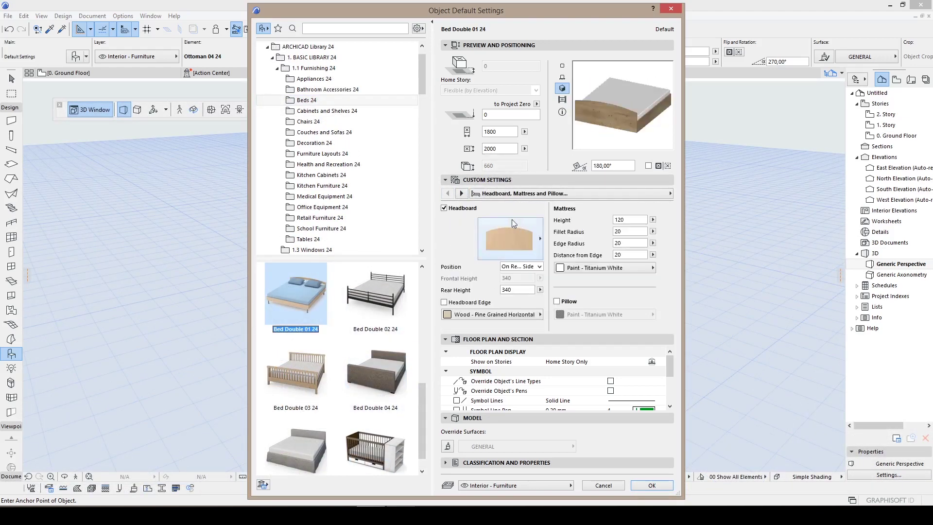
- Choose Bed Double 02 24 from the Beds 24 library with a Framed Brick headboard and a pillow
{"action": "left_click", "coordinate": [378, 306]}
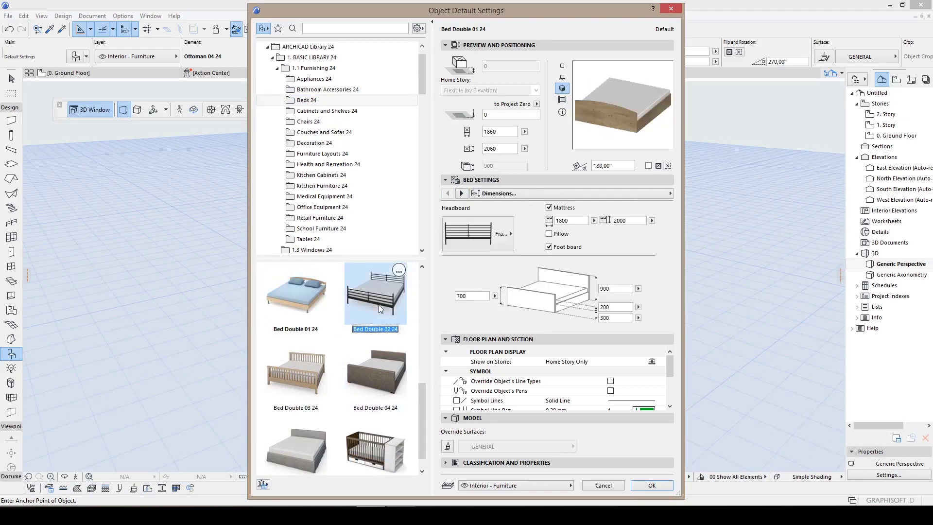
{"action": "left_click", "coordinate": [463, 194]}
{"action": "left_click", "coordinate": [448, 193]}
{"action": "left_click", "coordinate": [485, 226]}
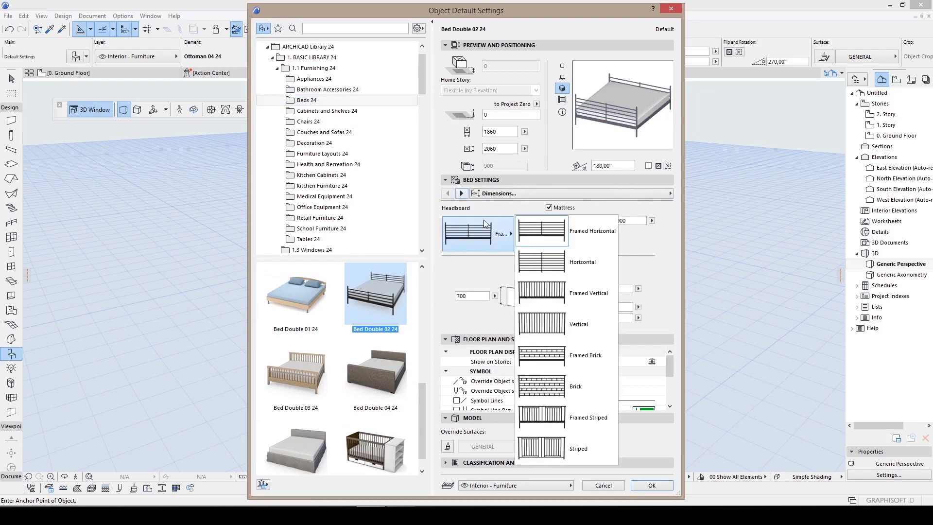
{"action": "left_click", "coordinate": [589, 360]}
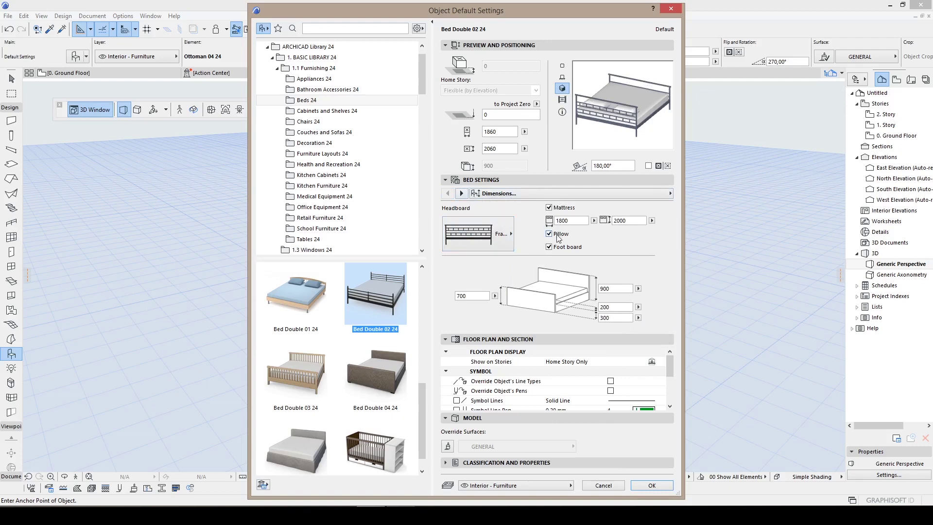
- Turn the bed's mattress off and on again, and review its Representation and Description settings
{"action": "left_click", "coordinate": [553, 208]}
{"action": "left_click", "coordinate": [554, 208]}
{"action": "left_click", "coordinate": [461, 193]}
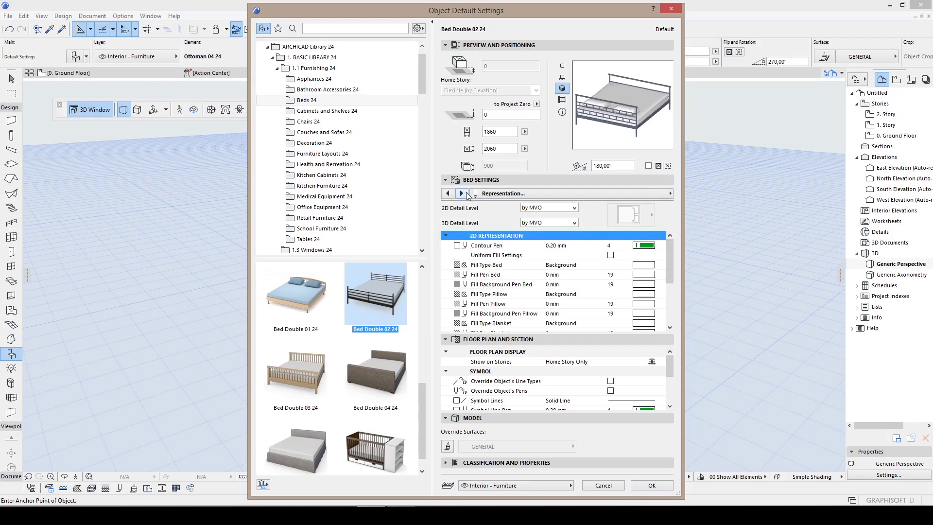
{"action": "left_click", "coordinate": [462, 194]}
{"action": "left_click", "coordinate": [462, 193]}
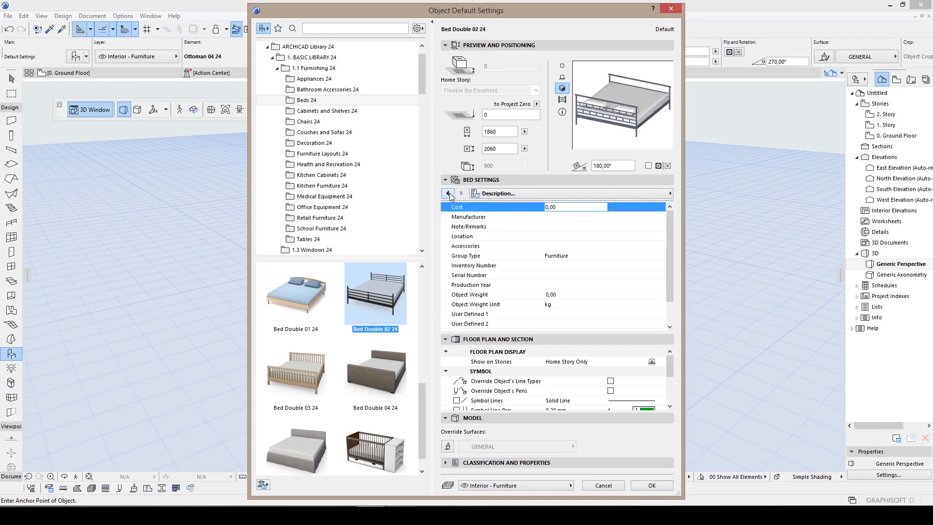
- Place Bed Double 02 24 on the ground plane near the ottoman
{"action": "left_click", "coordinate": [462, 194]}
{"action": "left_click", "coordinate": [662, 486]}
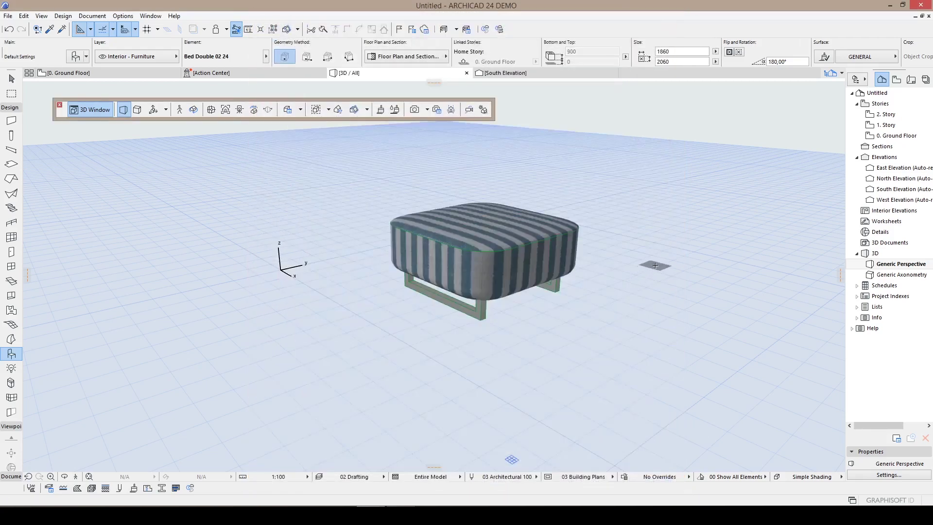
{"action": "left_click", "coordinate": [656, 265]}
{"action": "scroll", "coordinate": [656, 298], "scroll_direction": "down", "scroll_amount": 3}
{"action": "middle_click_drag", "start_coordinate": [645, 354], "coordinate": [334, 377], "text": "shift"}
{"action": "key", "text": "Escape"}
- Move the striped ottoman out from under the bed to a free spot beside it
{"action": "left_click", "coordinate": [341, 375]}
{"action": "left_click", "coordinate": [365, 395]}
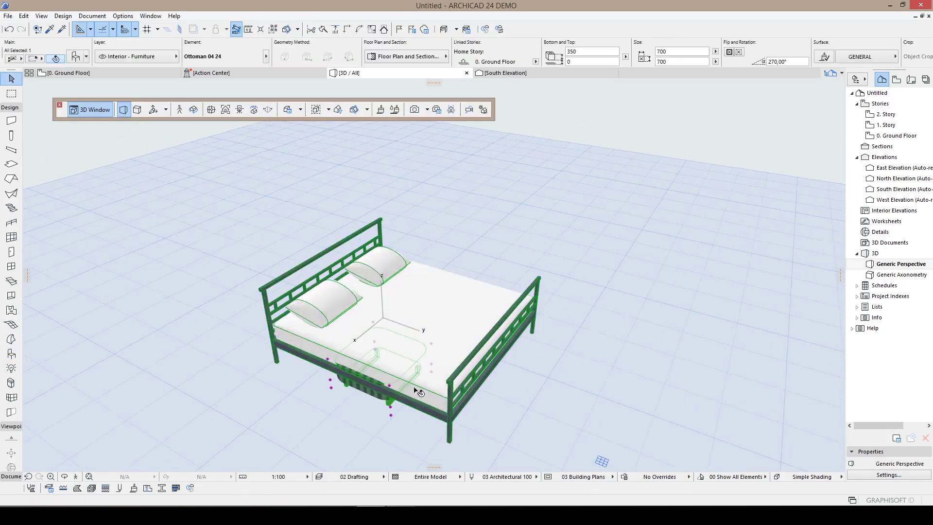
{"action": "middle_click_drag", "start_coordinate": [418, 392], "coordinate": [426, 346], "text": "shift"}
{"action": "left_click_drag", "start_coordinate": [434, 338], "coordinate": [265, 395]}
- Try to stretch the double bed's nominal width and length from its headboard corner
{"action": "left_click", "coordinate": [496, 313]}
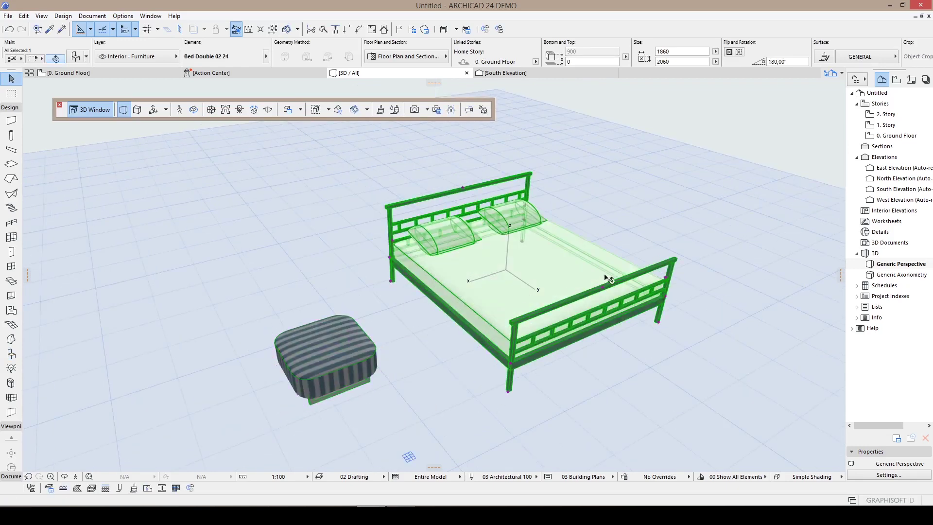
{"action": "middle_click_drag", "start_coordinate": [606, 277], "coordinate": [611, 202], "text": "shift"}
{"action": "left_click", "coordinate": [602, 205]}
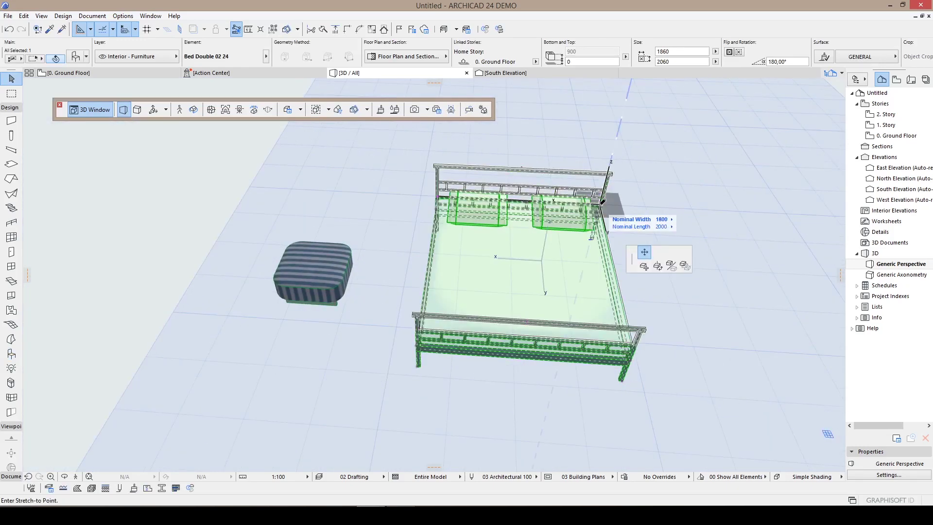
{"action": "key", "text": "Escape"}
- Replace the double bed with Bed Double 03 24 and compare its headboard styles, finishing with Solid
{"action": "middle_click_drag", "start_coordinate": [593, 243], "coordinate": [498, 255]}
{"action": "middle_click_drag", "start_coordinate": [452, 309], "coordinate": [451, 290]}
{"action": "scroll", "coordinate": [538, 261], "scroll_direction": "down", "scroll_amount": 2}
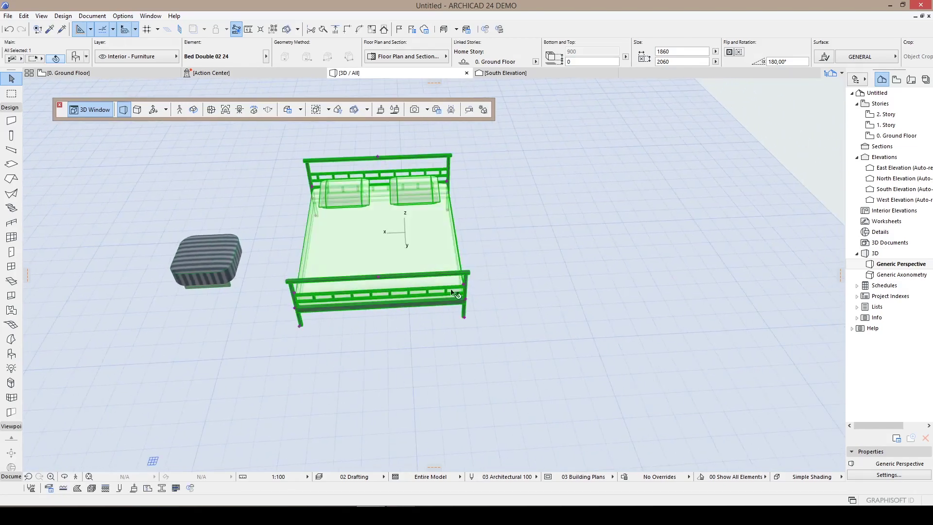
{"action": "double_click", "coordinate": [419, 298]}
{"action": "scroll", "coordinate": [383, 299], "scroll_direction": "down", "scroll_amount": 2}
{"action": "left_click", "coordinate": [300, 454]}
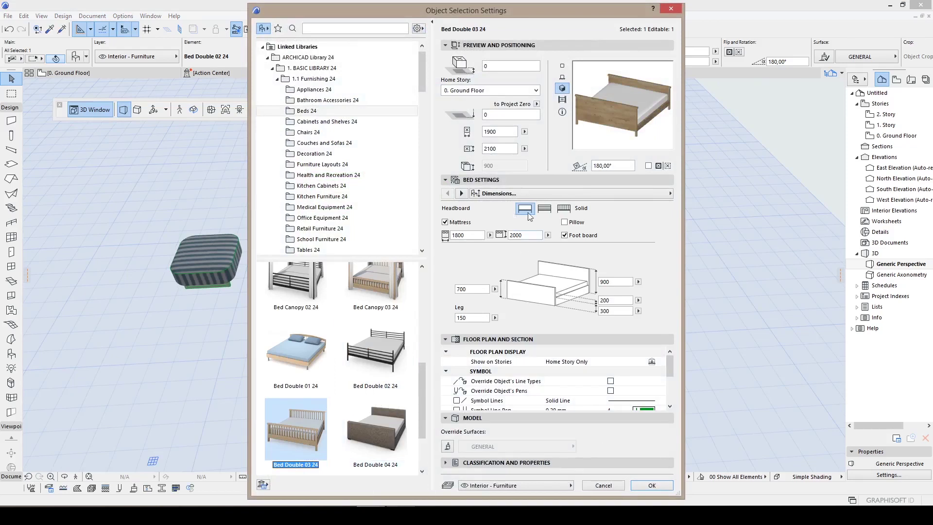
{"action": "left_click", "coordinate": [564, 209]}
{"action": "left_click", "coordinate": [545, 209]}
{"action": "left_click", "coordinate": [526, 209]}
- Go through the remaining settings pages of Bed Double 03 24 and apply the bed change
{"action": "left_click", "coordinate": [460, 195]}
{"action": "left_click", "coordinate": [460, 194]}
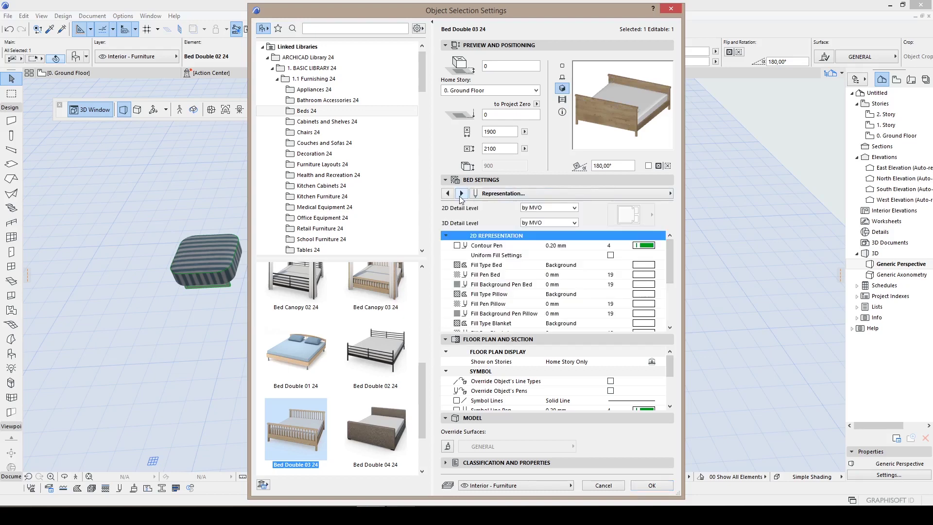
{"action": "left_click", "coordinate": [459, 195]}
{"action": "left_click", "coordinate": [460, 194]}
{"action": "left_click", "coordinate": [448, 194]}
{"action": "left_click", "coordinate": [449, 194]}
{"action": "left_click", "coordinate": [448, 194]}
{"action": "left_click", "coordinate": [448, 194]}
{"action": "left_click", "coordinate": [665, 488]}
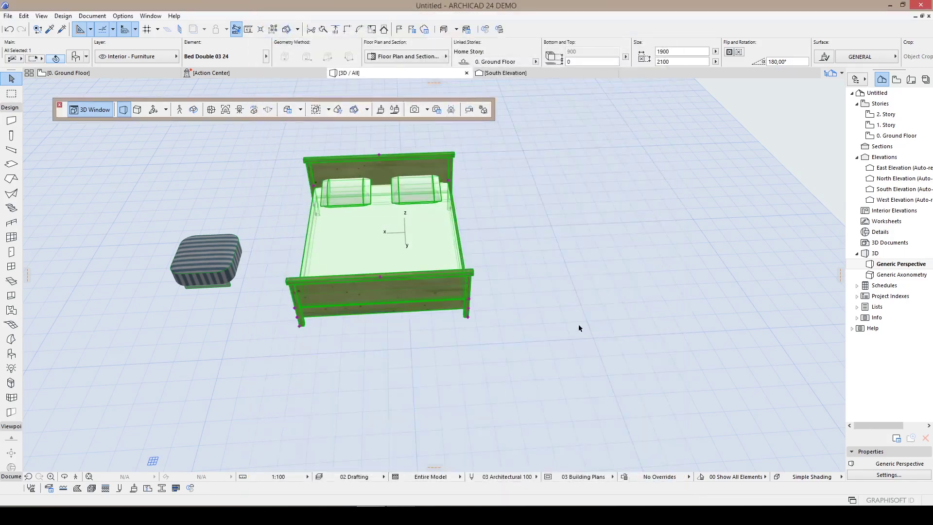
- Change the selected bed to Bed Canopy 02 24
{"action": "middle_click_drag", "start_coordinate": [404, 321], "coordinate": [437, 352], "text": "shift"}
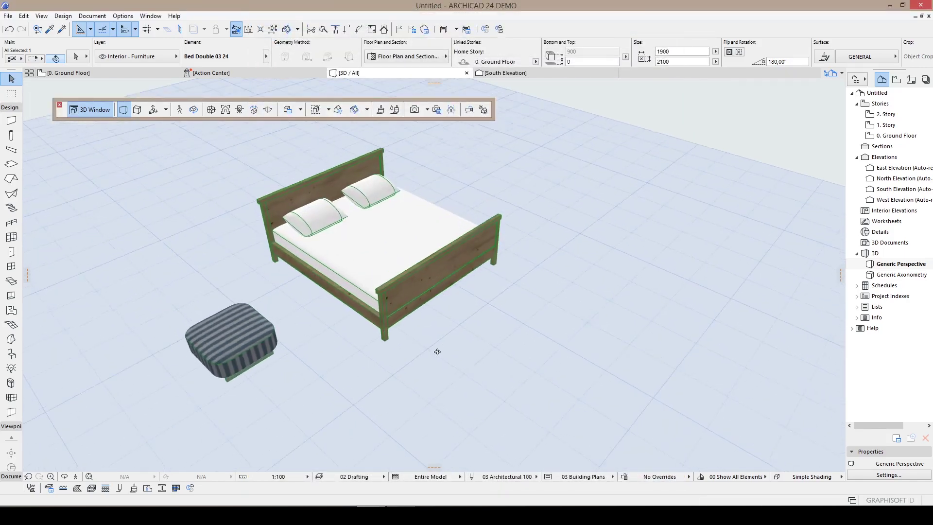
{"action": "key", "text": "ctrl+t"}
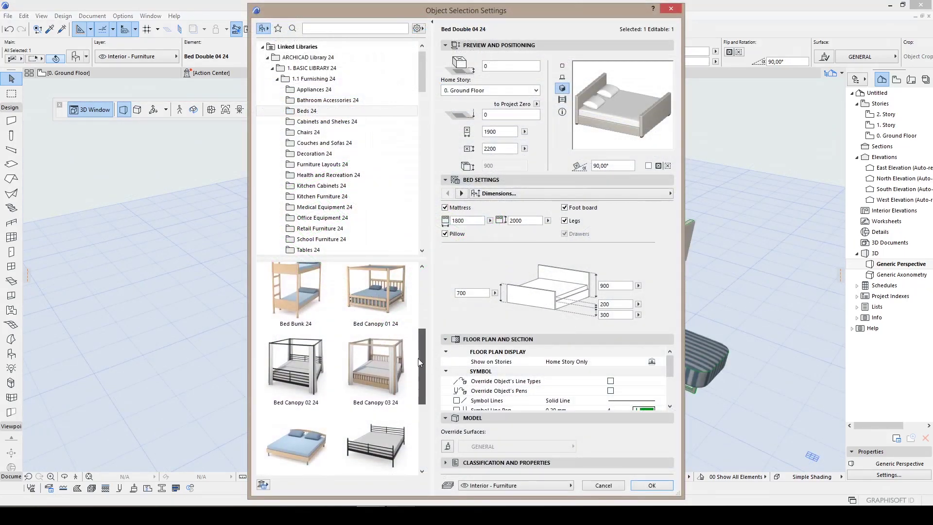
{"action": "left_click", "coordinate": [300, 389]}
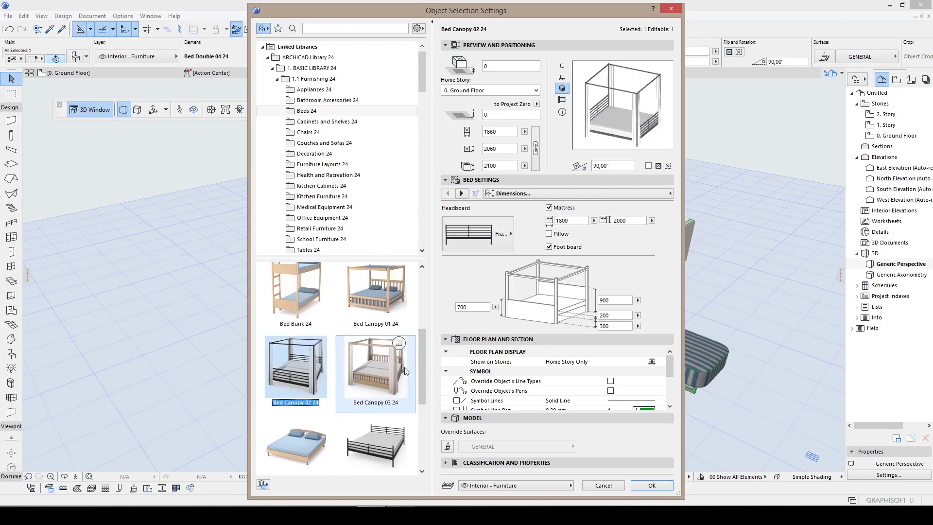
{"action": "left_click", "coordinate": [664, 488]}
- Try the canopy bed's stretch points for platform height, overall width and depth, and footboard height
{"action": "scroll", "coordinate": [450, 296], "scroll_direction": "up", "scroll_amount": 10}
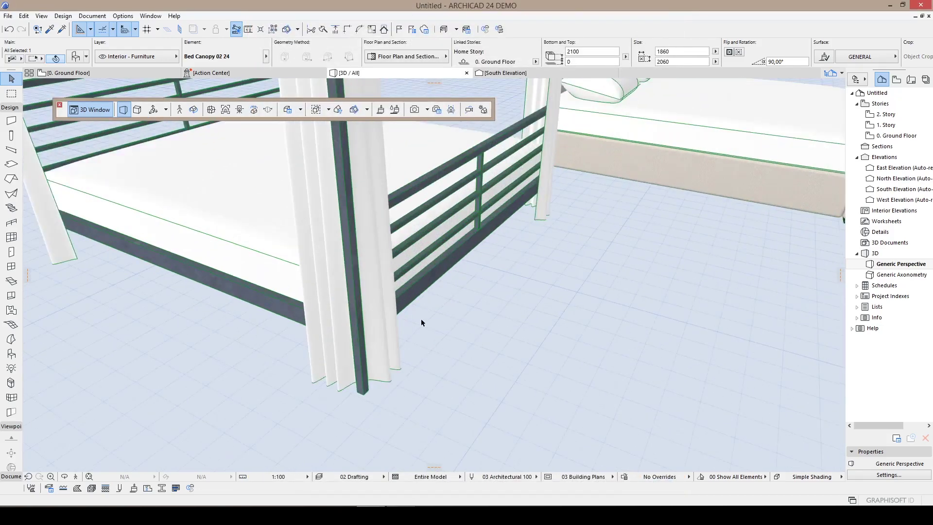
{"action": "middle_click_drag", "start_coordinate": [356, 258], "coordinate": [513, 352]}
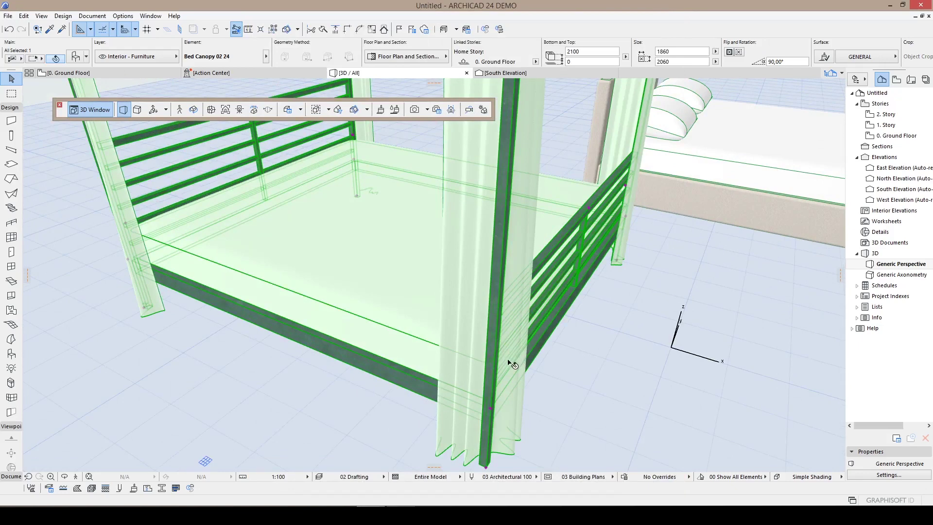
{"action": "scroll", "coordinate": [507, 362], "scroll_direction": "down", "scroll_amount": 1}
{"action": "left_click", "coordinate": [475, 380]}
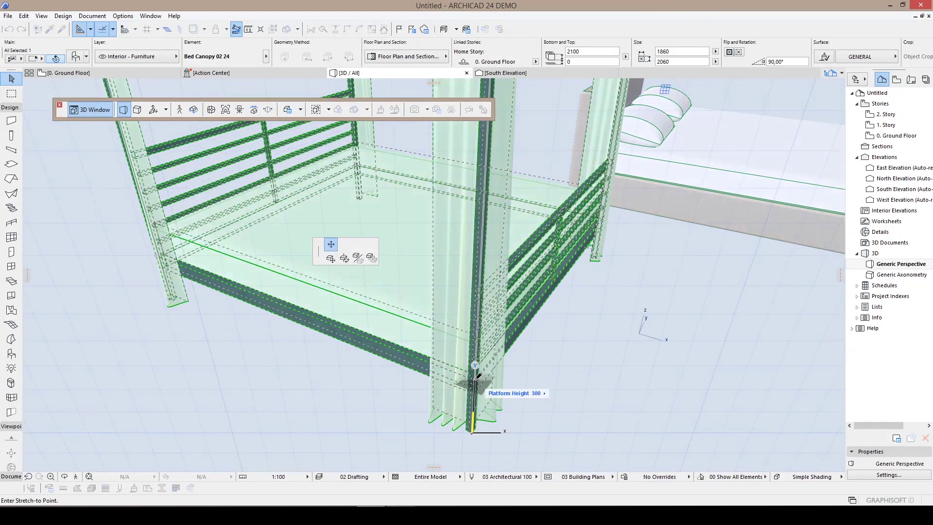
{"action": "key", "text": "Escape"}
{"action": "left_click", "coordinate": [472, 432]}
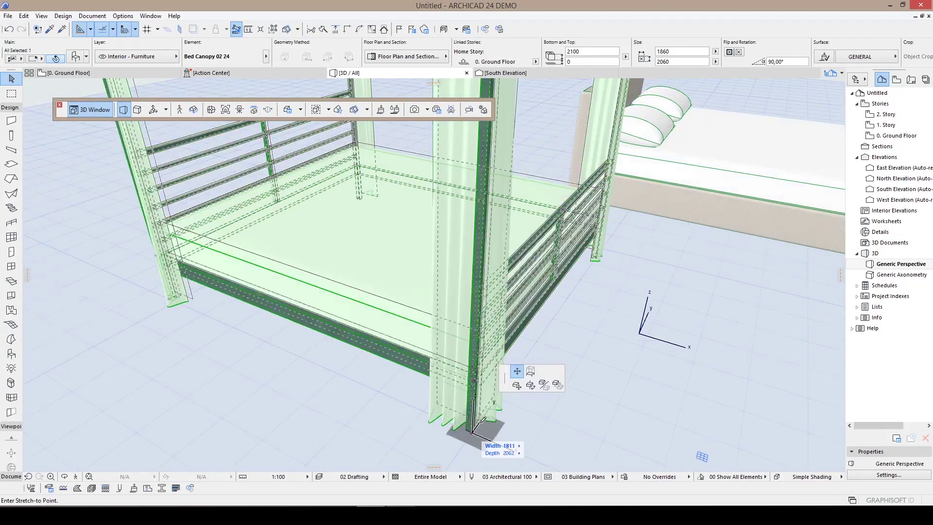
{"action": "key", "text": "Escape"}
{"action": "middle_click_drag", "start_coordinate": [488, 300], "coordinate": [294, 362]}
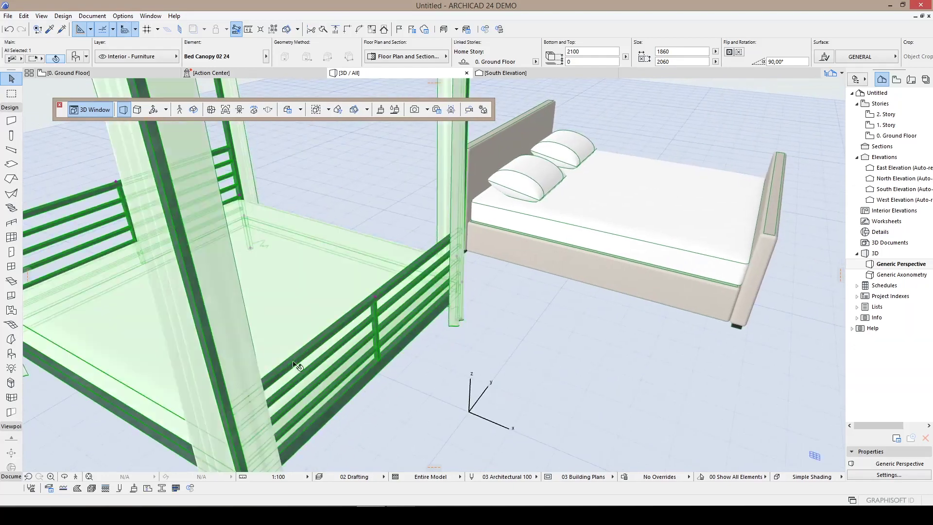
{"action": "left_click", "coordinate": [376, 298]}
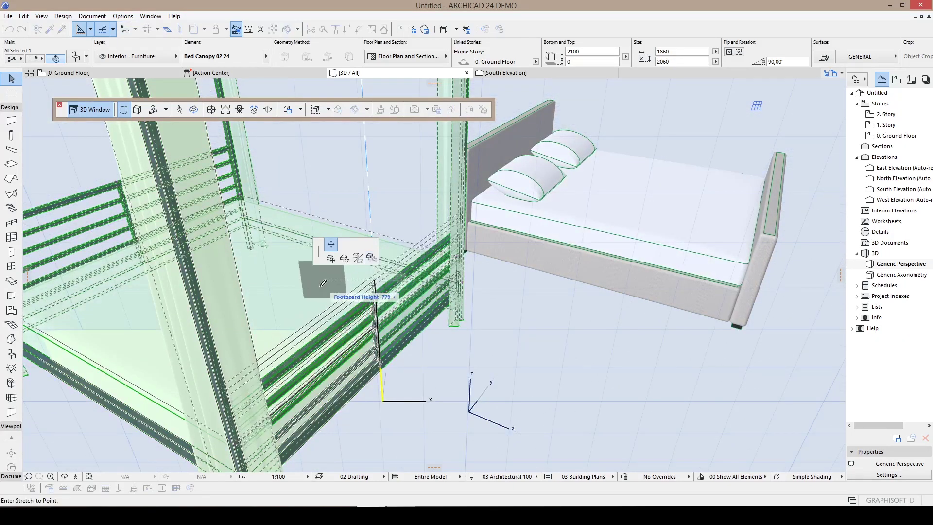
{"action": "key", "text": "Escape"}
- Compare Bed Canopy 03 24 with Bed Canopy 02 24 and review the latter's headboard options
{"action": "key", "text": "ctrl+t"}
{"action": "left_click", "coordinate": [377, 315]}
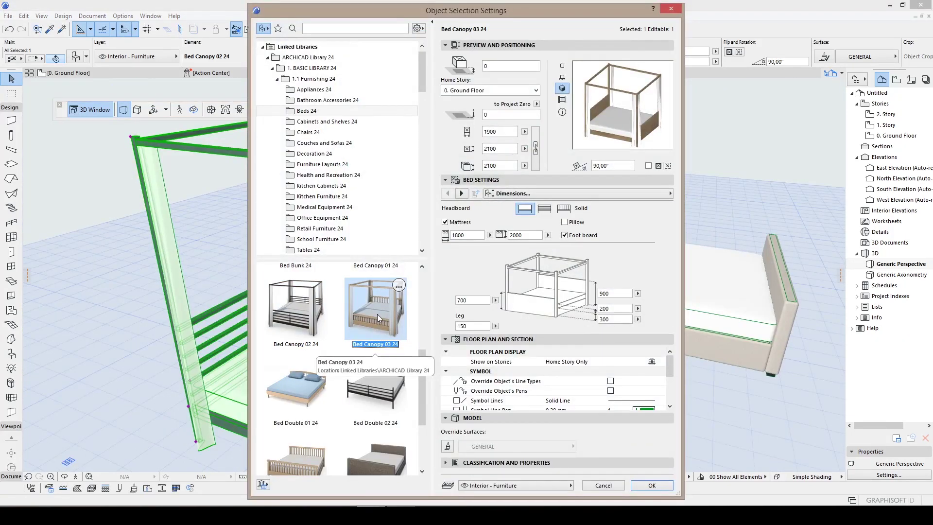
{"action": "left_click", "coordinate": [295, 308]}
{"action": "left_click", "coordinate": [470, 229]}
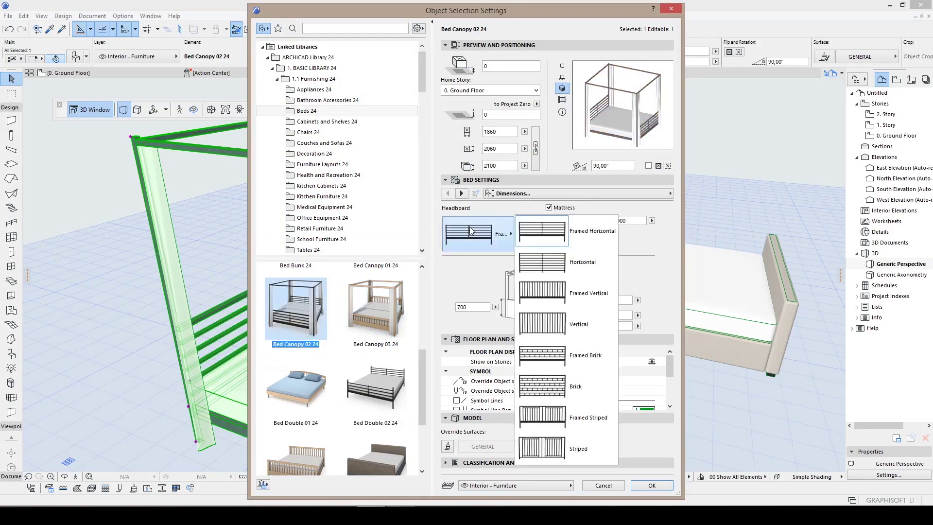
{"action": "left_click", "coordinate": [470, 231]}
- Set the curtain coverage of Bed Canopy 02 24 to 60% and enable Back Curtain
{"action": "left_click", "coordinate": [462, 193]}
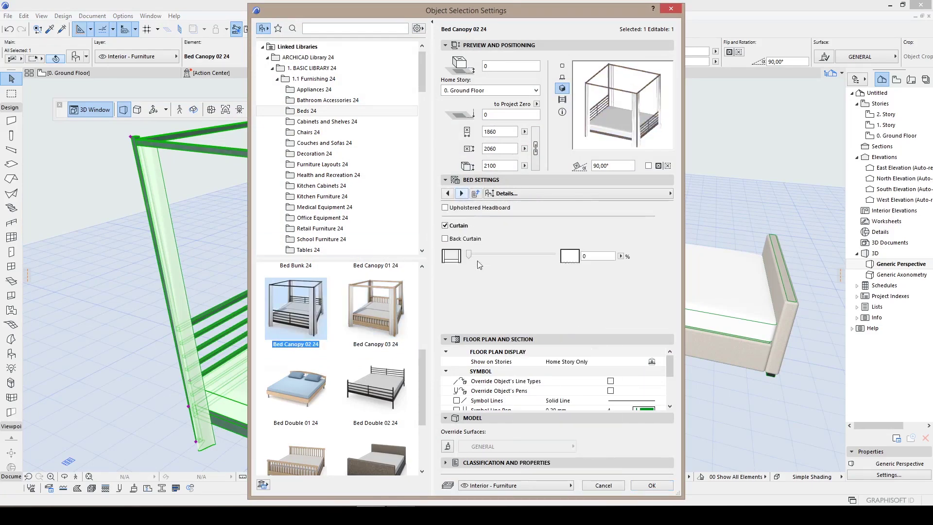
{"action": "left_click_drag", "start_coordinate": [473, 252], "coordinate": [530, 256]}
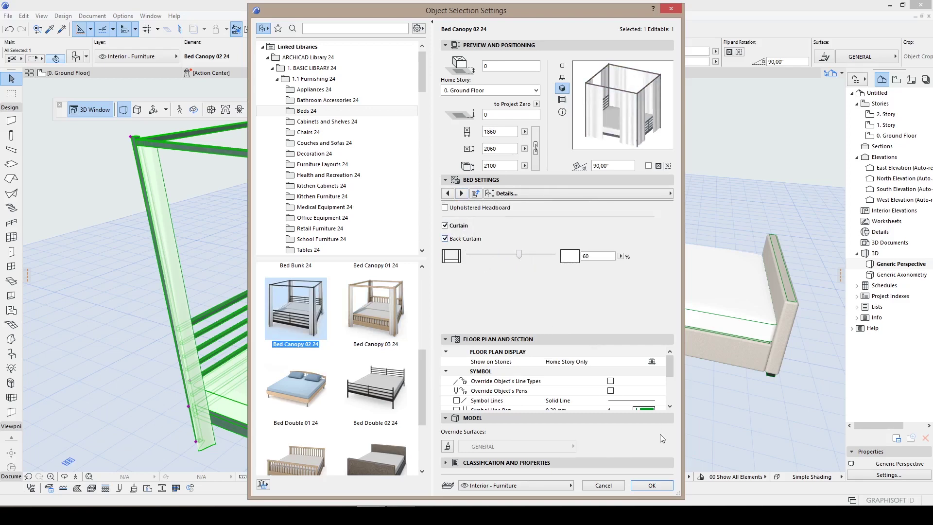
{"action": "left_click", "coordinate": [652, 485]}
- Drag a copy of the curtained canopy bed to the free floor area beside it
{"action": "scroll", "coordinate": [378, 389], "scroll_direction": "down", "scroll_amount": 10}
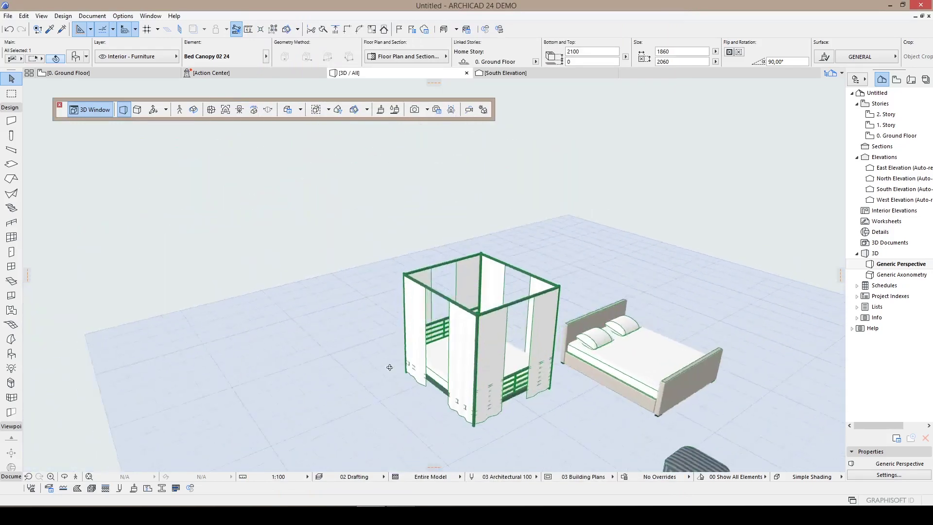
{"action": "middle_click_drag", "start_coordinate": [378, 389], "coordinate": [509, 403], "text": "shift"}
{"action": "key", "text": "ctrl+shift+d"}
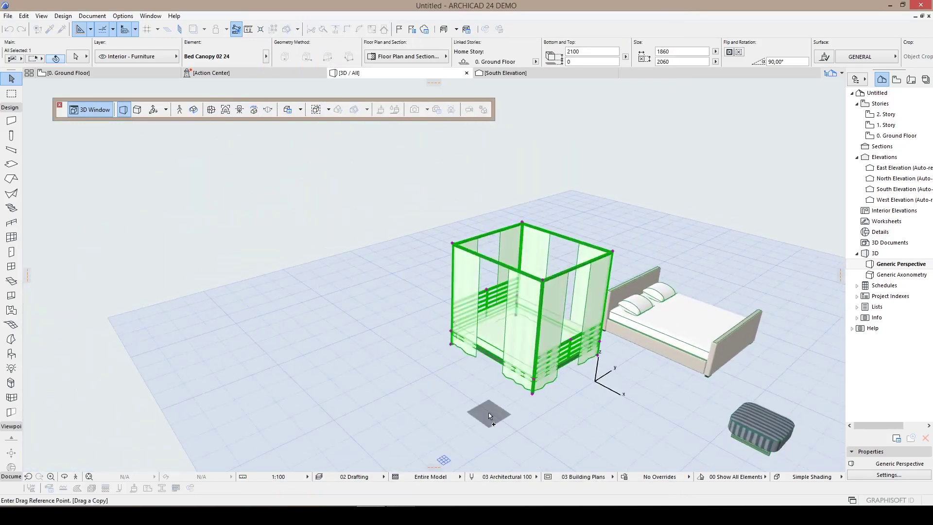
{"action": "left_click", "coordinate": [488, 412]}
{"action": "left_click", "coordinate": [375, 380]}
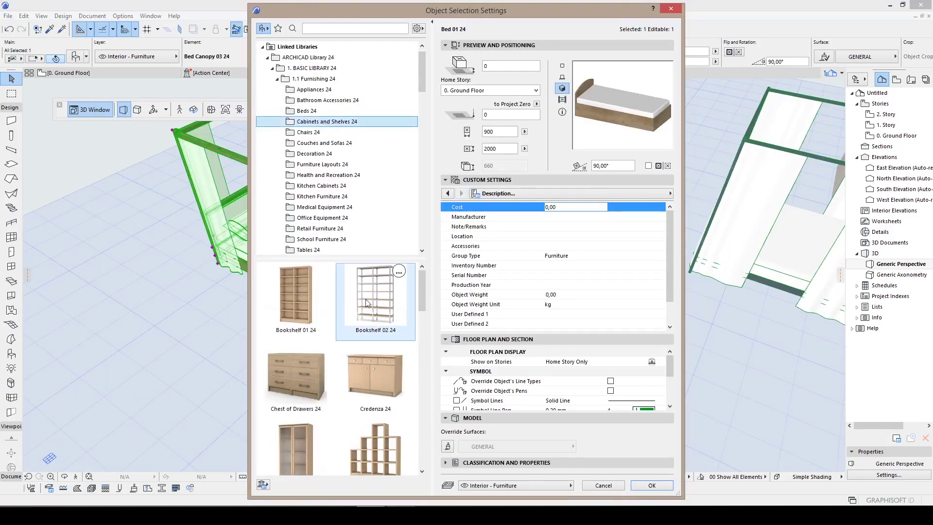
- Choose Nightstand 02 24 from the Cabinets and Shelves 24 library for the selected object
{"action": "left_click_drag", "start_coordinate": [422, 288], "coordinate": [417, 342]}
{"action": "left_click", "coordinate": [291, 337]}
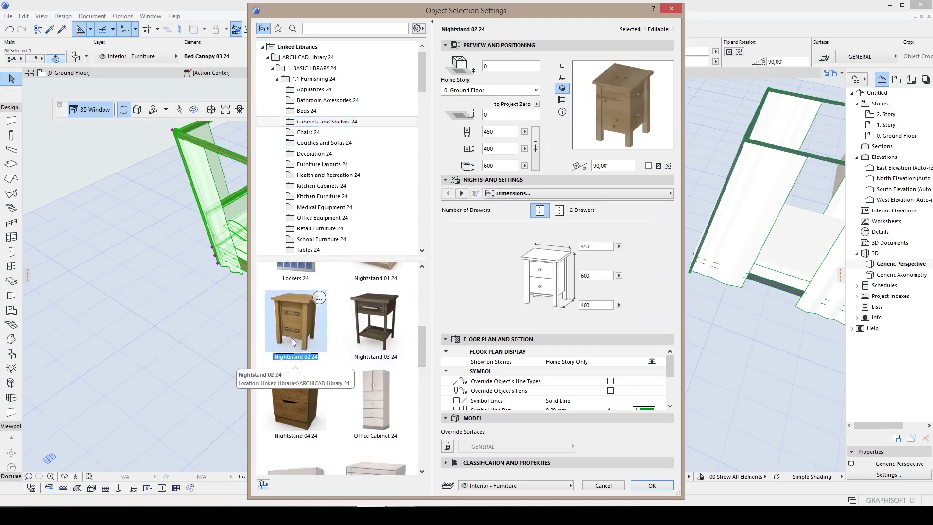
{"action": "left_click", "coordinate": [330, 405]}
{"action": "left_click", "coordinate": [312, 340]}
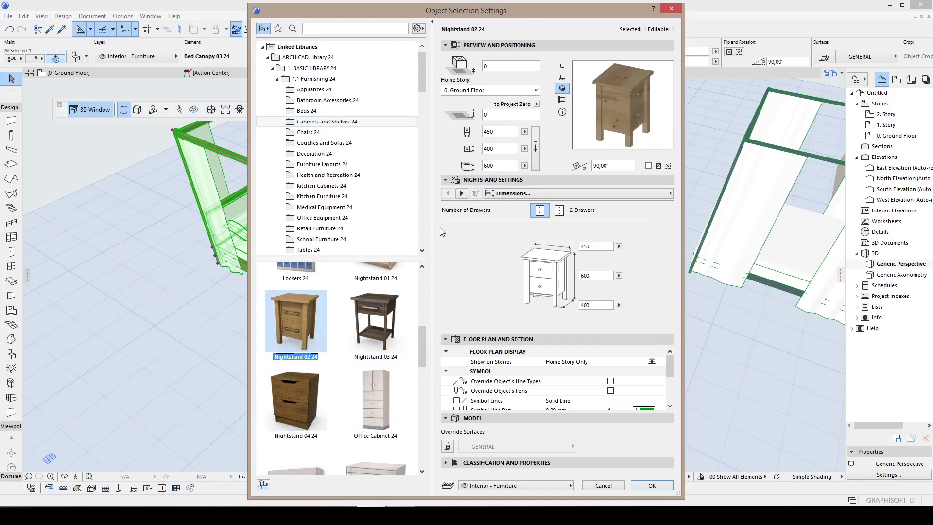
- Open the nightstand's Knobs settings and choose the Ring knob shape
{"action": "left_click", "coordinate": [461, 184]}
{"action": "left_click", "coordinate": [462, 194]}
{"action": "left_click", "coordinate": [462, 193]}
{"action": "left_click", "coordinate": [463, 194]}
{"action": "left_click", "coordinate": [468, 265]}
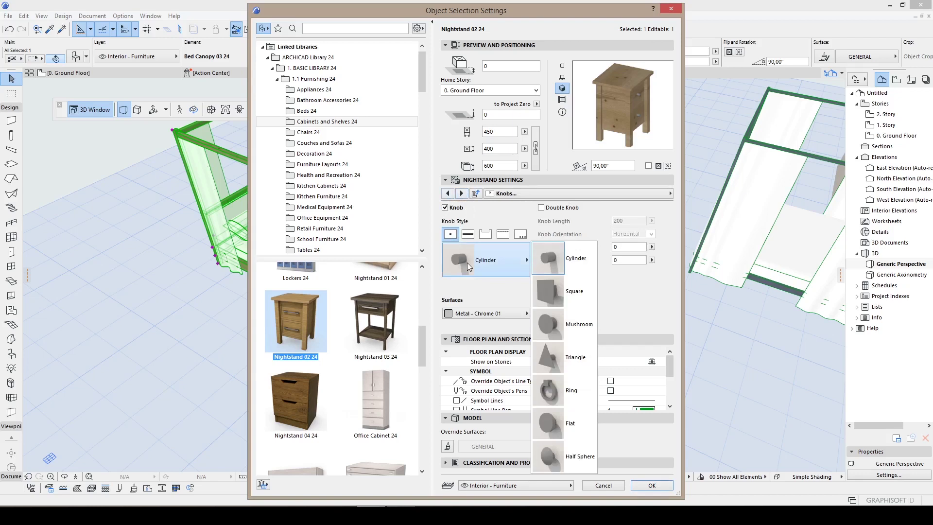
{"action": "left_click", "coordinate": [564, 390]}
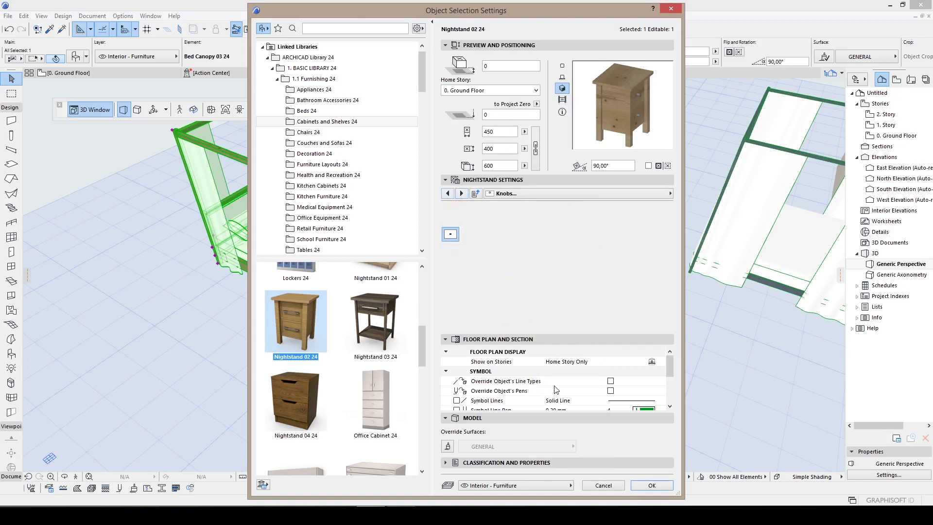
- Compare the nightstand's other knob styles and set the cutout style to Oval Hole
{"action": "left_click", "coordinate": [469, 235]}
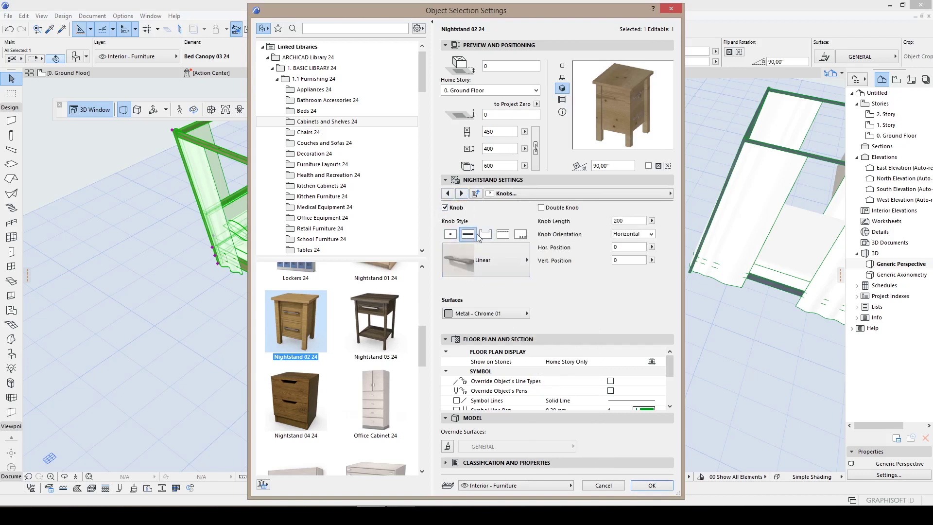
{"action": "left_click", "coordinate": [486, 234]}
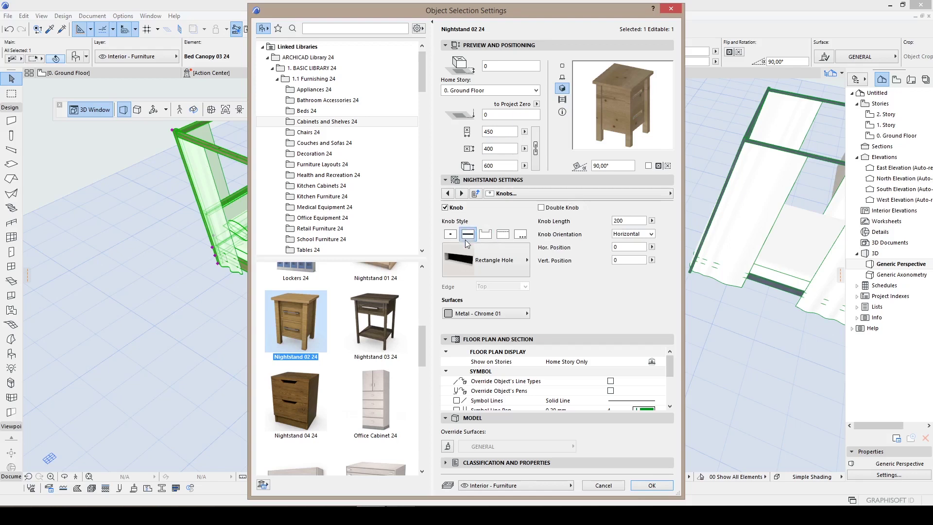
{"action": "left_click", "coordinate": [467, 235]}
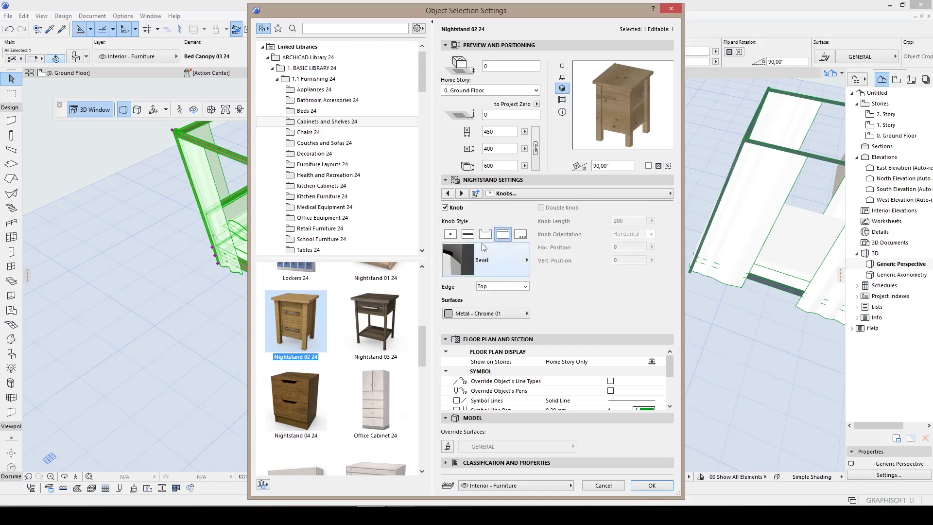
{"action": "left_click", "coordinate": [486, 234]}
{"action": "left_click", "coordinate": [519, 275]}
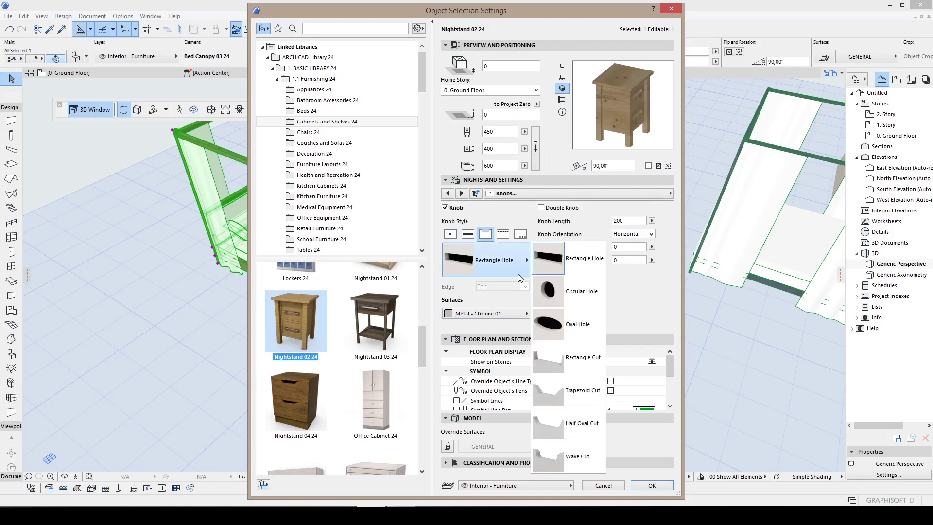
{"action": "left_click", "coordinate": [562, 313]}
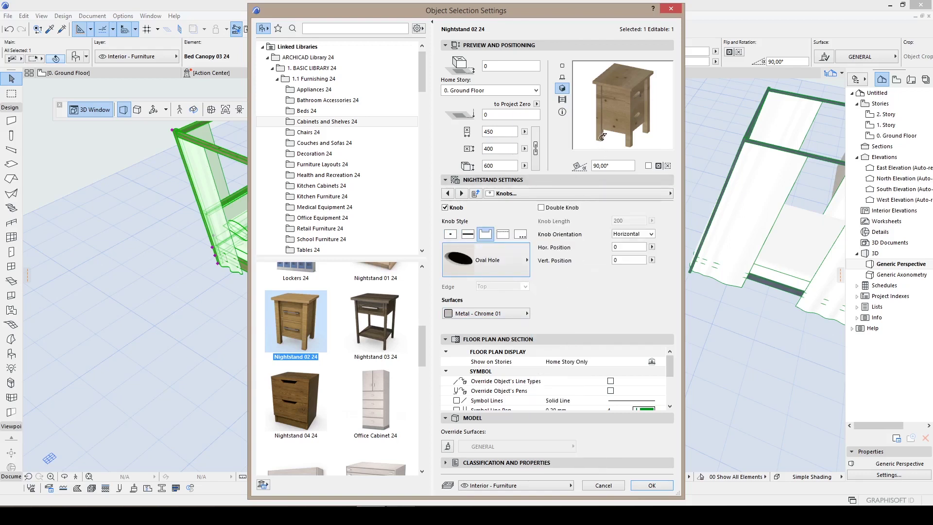
- Rotate the nightstand to 45° and change its knob cutout to Trapezoid Cut
{"action": "left_click_drag", "start_coordinate": [603, 137], "coordinate": [603, 132]}
{"action": "left_click", "coordinate": [491, 263]}
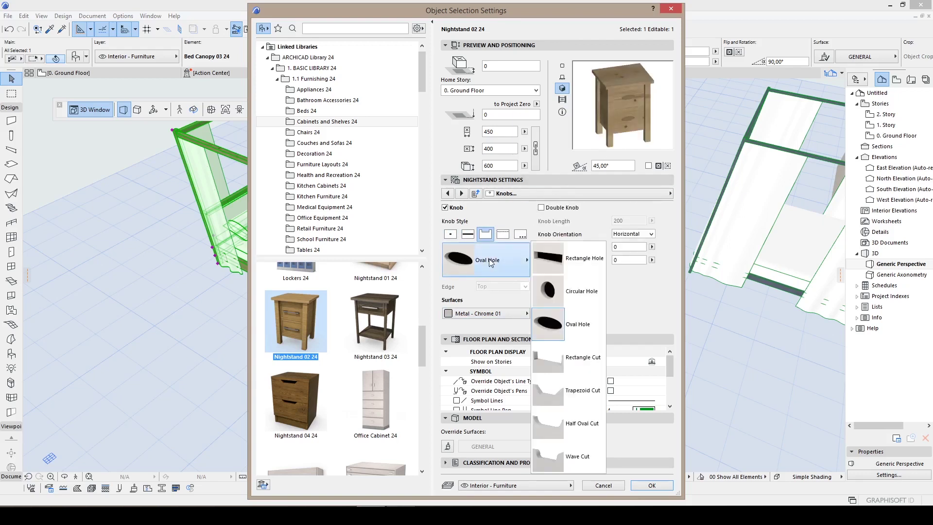
{"action": "left_click", "coordinate": [555, 389]}
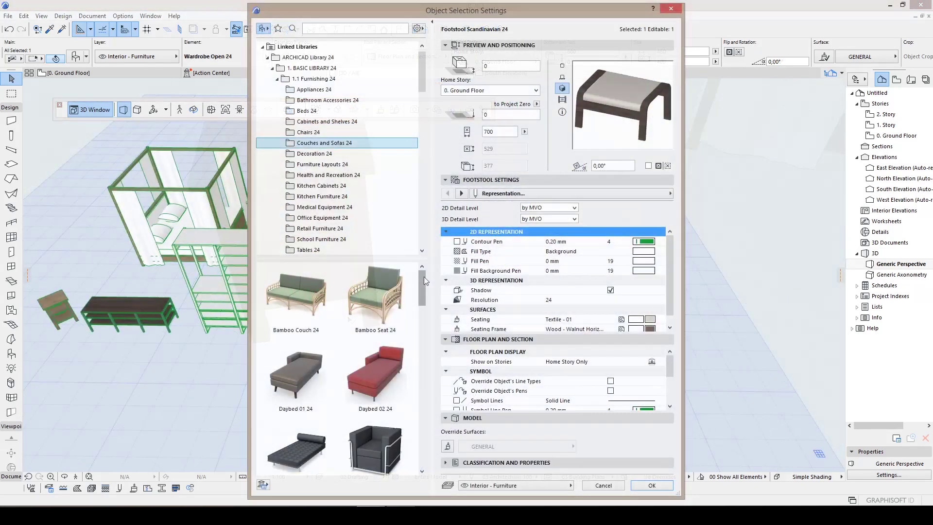
- Choose Daybed 01 24 from the Couches and Sofas 24 library and compare its two base types
{"action": "left_click_drag", "start_coordinate": [424, 283], "coordinate": [426, 288]}
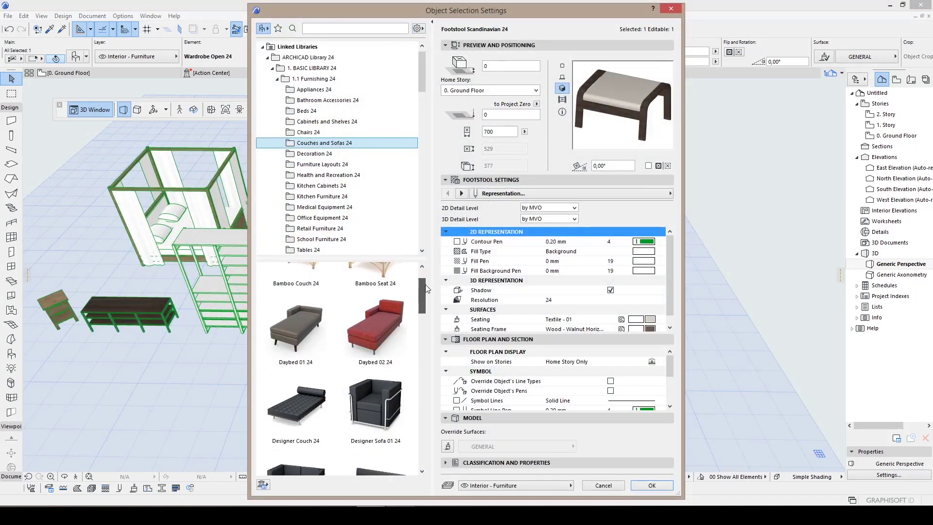
{"action": "left_click", "coordinate": [297, 328]}
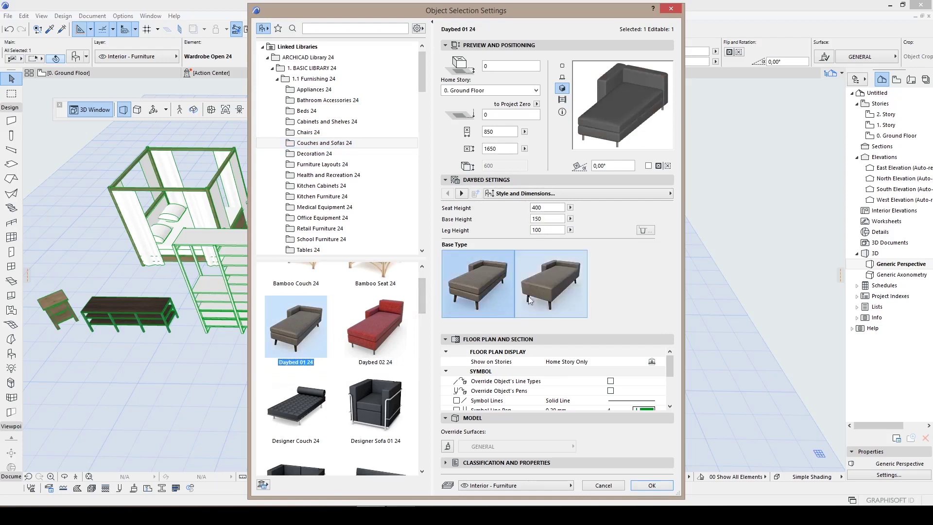
{"action": "left_click", "coordinate": [549, 300]}
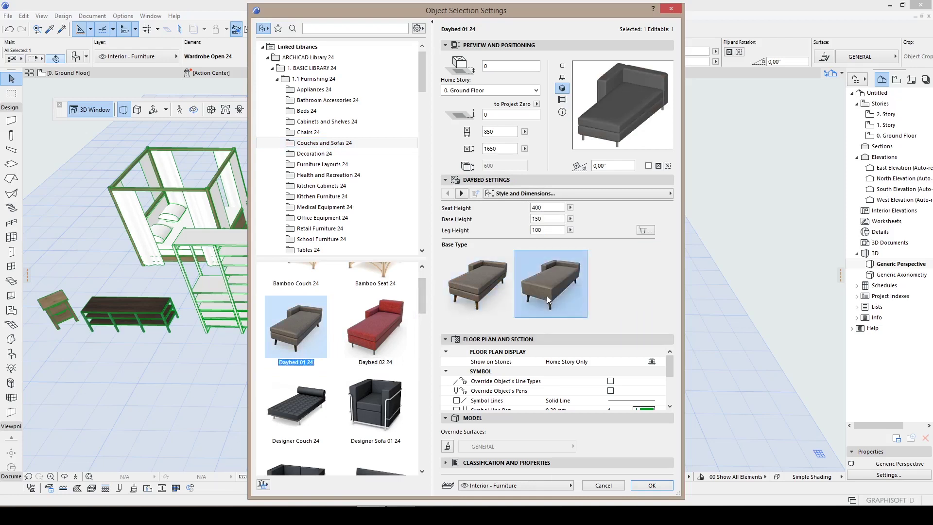
{"action": "left_click", "coordinate": [507, 296]}
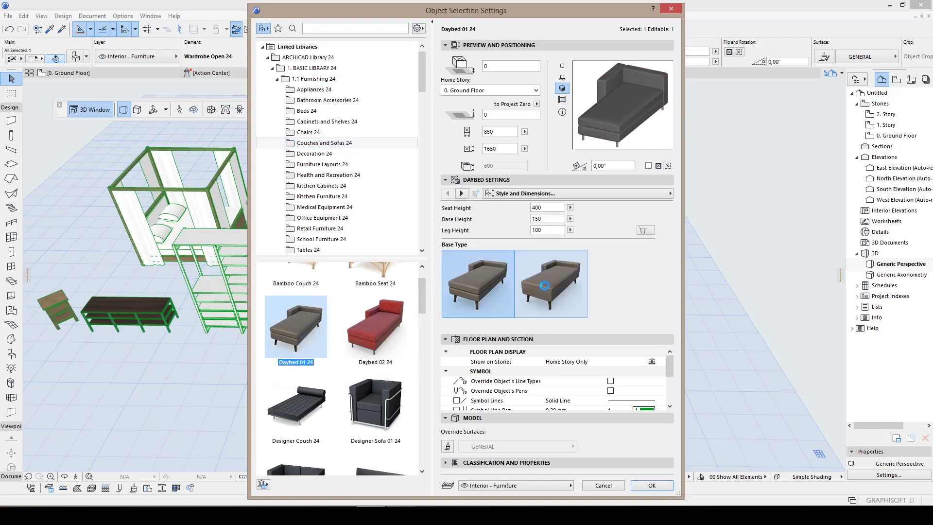
- Review the daybed's further settings, including Arm and Back Support, and apply Daybed 01 24 to the selected object
{"action": "left_click", "coordinate": [462, 194]}
{"action": "left_click", "coordinate": [462, 194]}
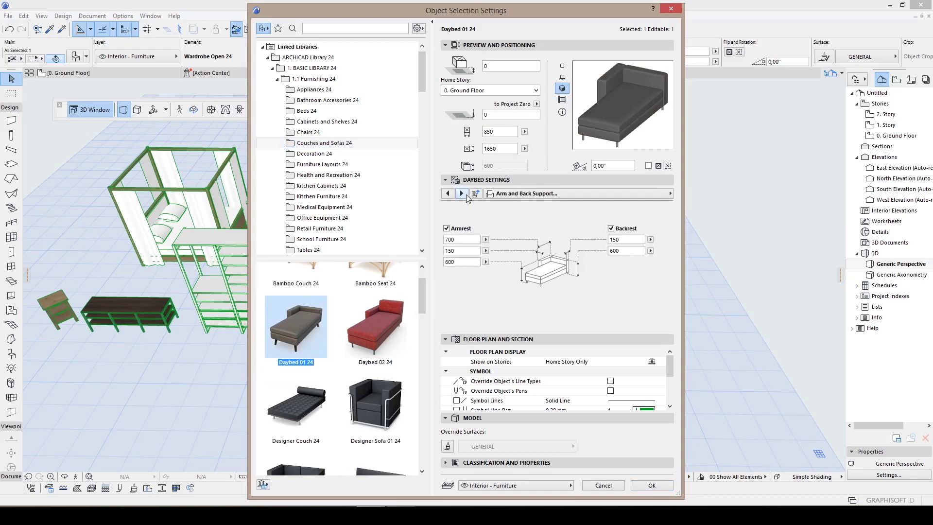
{"action": "left_click", "coordinate": [461, 194]}
{"action": "left_click", "coordinate": [447, 194]}
{"action": "left_click", "coordinate": [652, 484]}
{"action": "scroll", "coordinate": [515, 354], "scroll_direction": "up", "scroll_amount": 5}
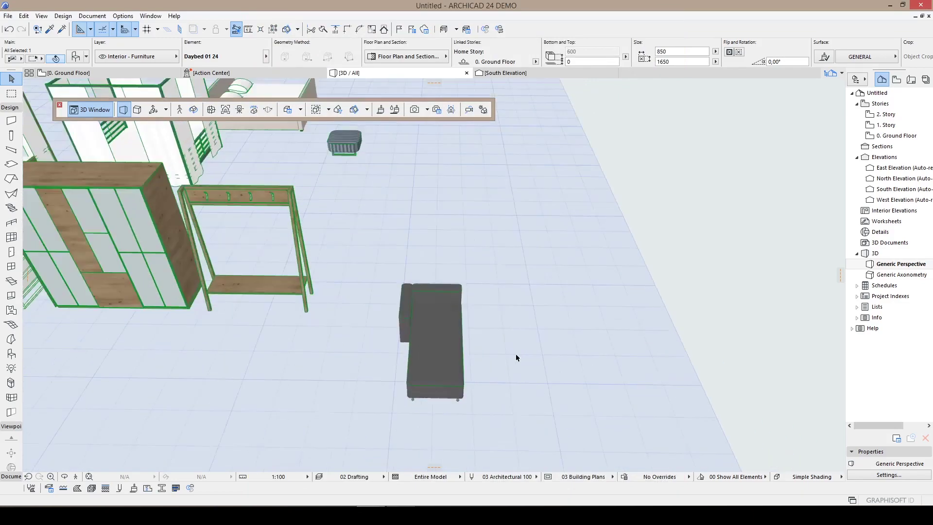
- Change the daybed beside the first one to Daybed 02 24 with Wheel legs and inspect it in 3D
{"action": "key", "text": "ctrl+t"}
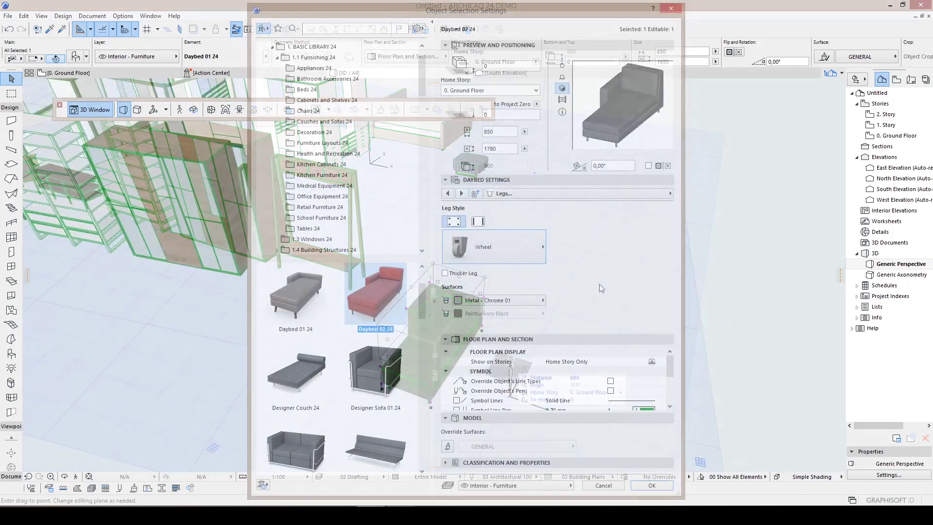
{"action": "left_click", "coordinate": [652, 485]}
{"action": "scroll", "coordinate": [543, 342], "scroll_direction": "up", "scroll_amount": 3}
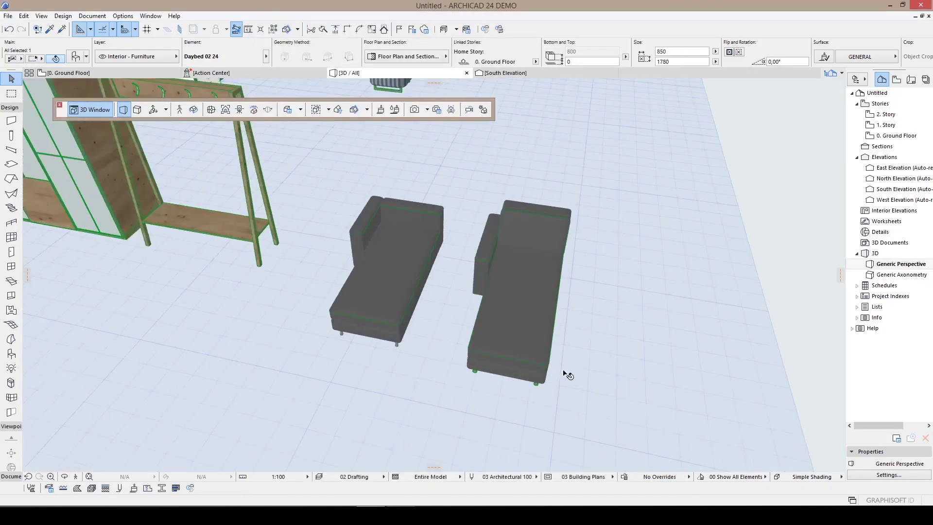
{"action": "middle_click_drag", "start_coordinate": [562, 377], "coordinate": [407, 322], "text": "shift"}
{"action": "scroll", "coordinate": [455, 322], "scroll_direction": "up", "scroll_amount": 2}
{"action": "middle_click_drag", "start_coordinate": [537, 314], "coordinate": [288, 319]}
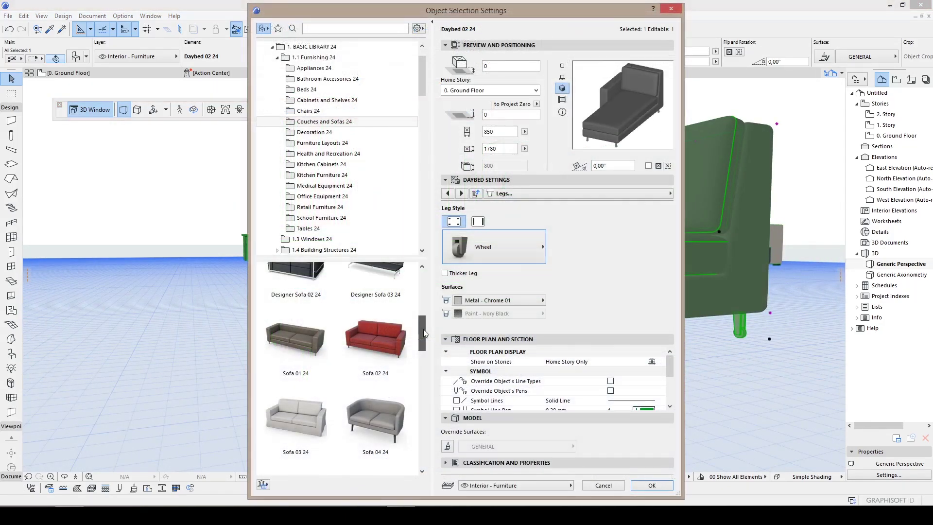
- Preview Sofa 01 24, choose Sofa 04 24 for the selected object, and keep its first base type
{"action": "left_click", "coordinate": [322, 347]}
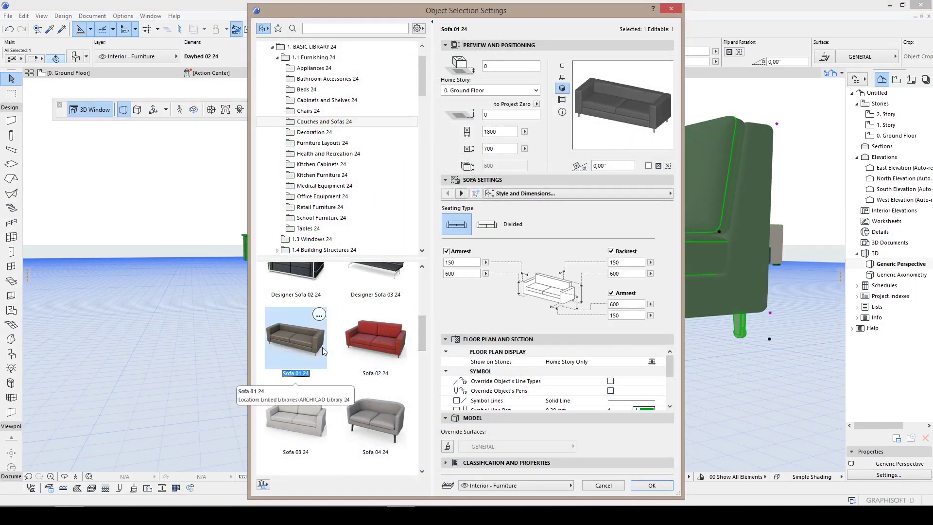
{"action": "left_click", "coordinate": [462, 194]}
{"action": "left_click", "coordinate": [375, 419]}
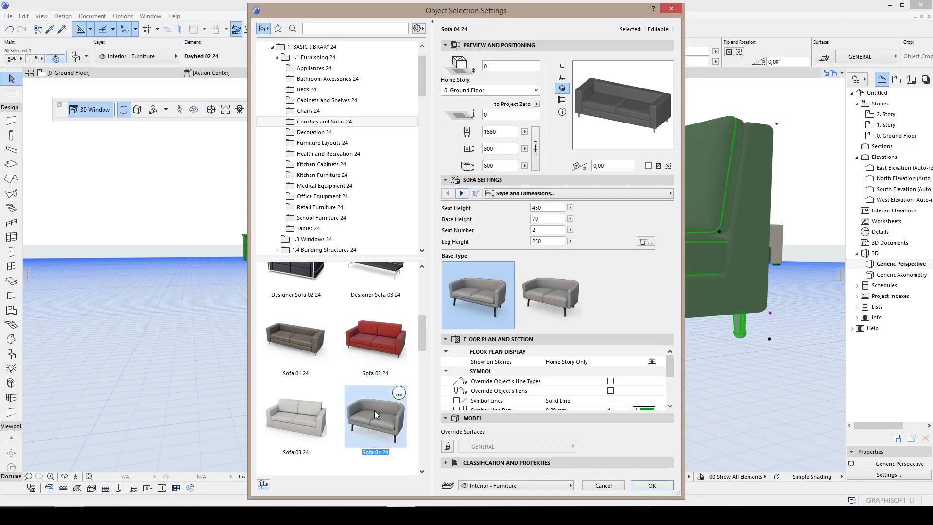
{"action": "left_click", "coordinate": [571, 277]}
{"action": "left_click", "coordinate": [487, 301]}
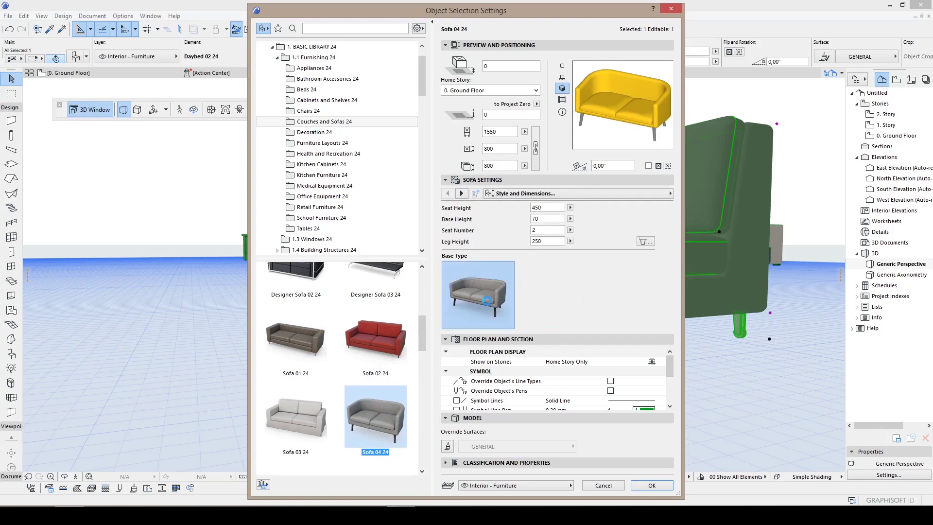
- Try the Cylinder With Arm legs on Sofa 04 24, set the leg style to Oblique, and apply the settings
{"action": "left_click", "coordinate": [462, 194]}
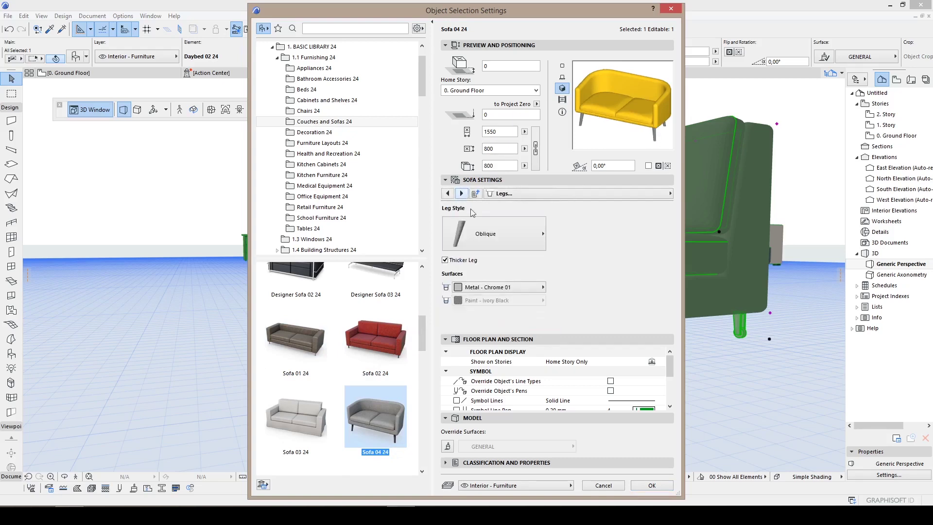
{"action": "left_click", "coordinate": [477, 235]}
{"action": "left_click", "coordinate": [566, 217]}
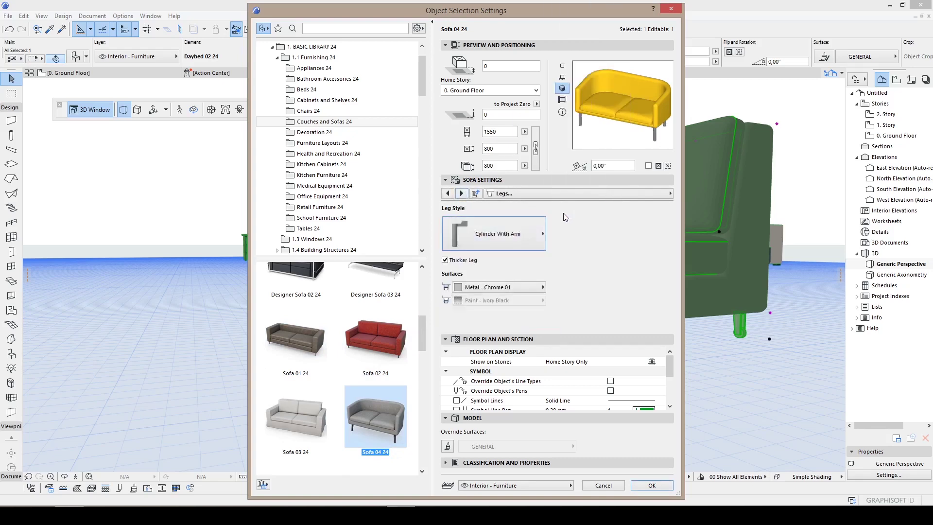
{"action": "left_click", "coordinate": [509, 226]}
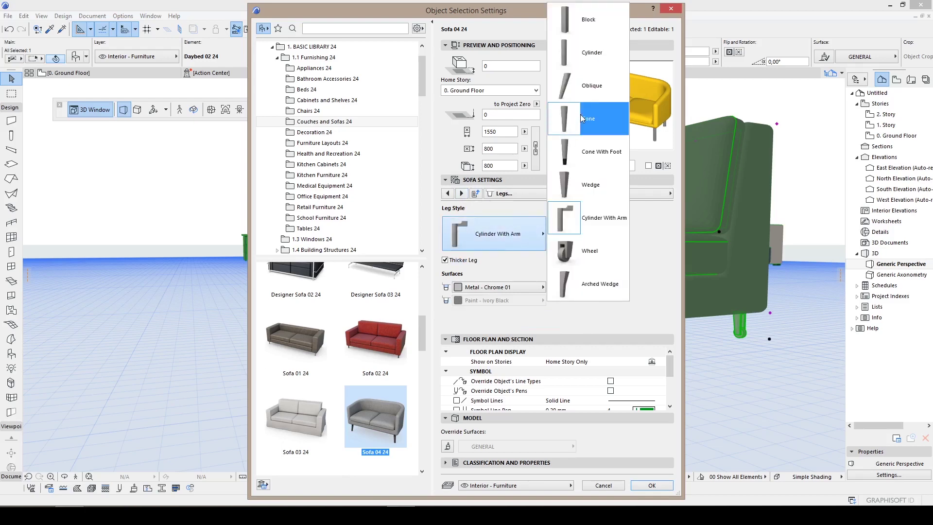
{"action": "left_click", "coordinate": [589, 87]}
{"action": "left_click", "coordinate": [652, 485]}
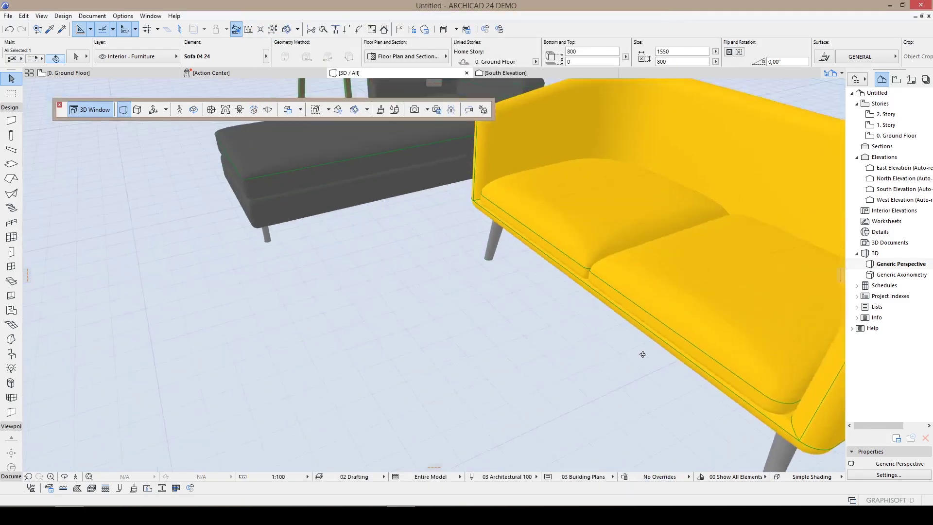
- Stretch the yellow sofa in 3D to about 2070 mm wide and 600 mm deep
{"action": "scroll", "coordinate": [583, 301], "scroll_direction": "down", "scroll_amount": 6}
{"action": "middle_click_drag", "start_coordinate": [552, 301], "coordinate": [740, 302], "text": "shift"}
{"action": "scroll", "coordinate": [590, 321], "scroll_direction": "up", "scroll_amount": 4}
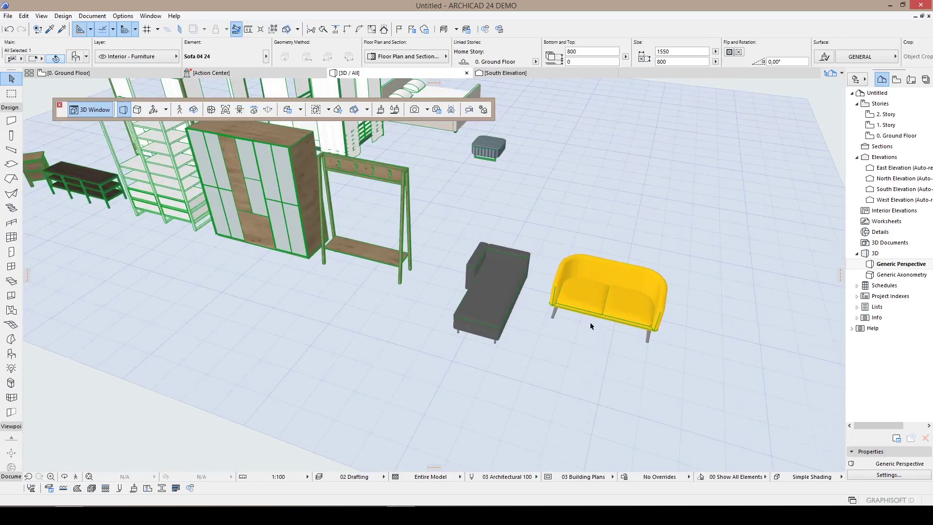
{"action": "middle_click_drag", "start_coordinate": [647, 313], "coordinate": [520, 330]}
{"action": "scroll", "coordinate": [508, 335], "scroll_direction": "up", "scroll_amount": 5}
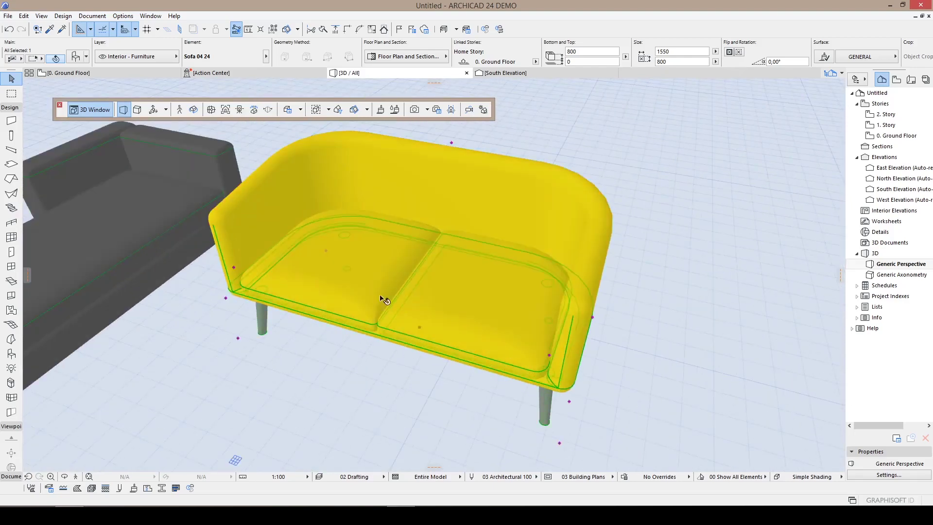
{"action": "left_click", "coordinate": [333, 255]}
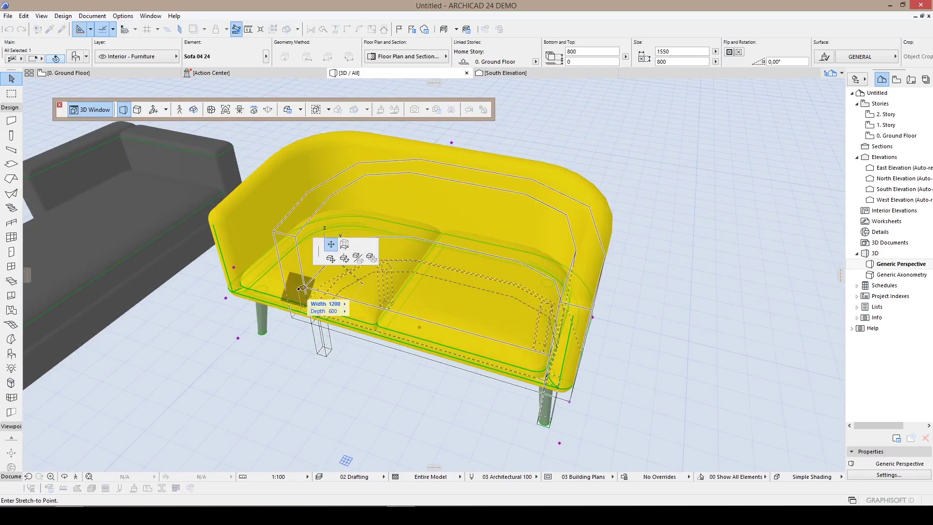
{"action": "left_click", "coordinate": [145, 275]}
{"action": "scroll", "coordinate": [292, 298], "scroll_direction": "down", "scroll_amount": 2}
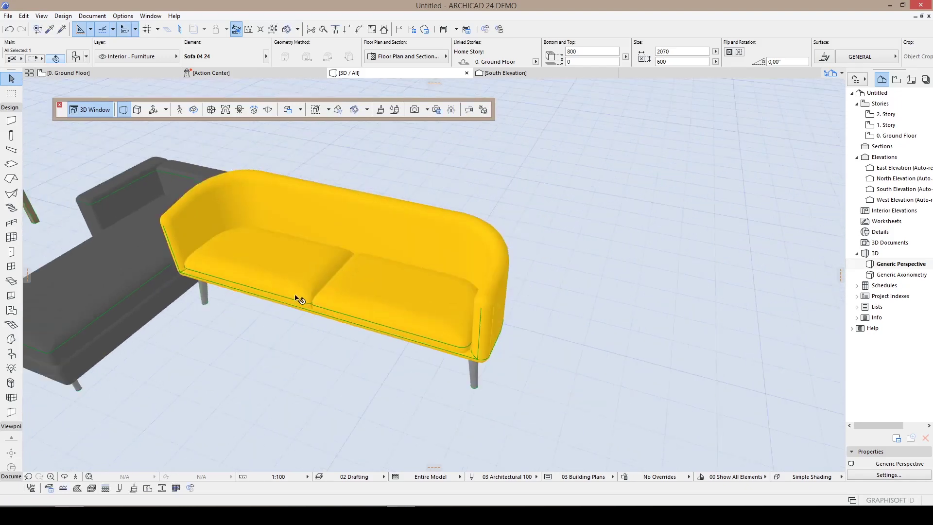
{"action": "middle_click_drag", "start_coordinate": [298, 300], "coordinate": [481, 333], "text": "shift"}
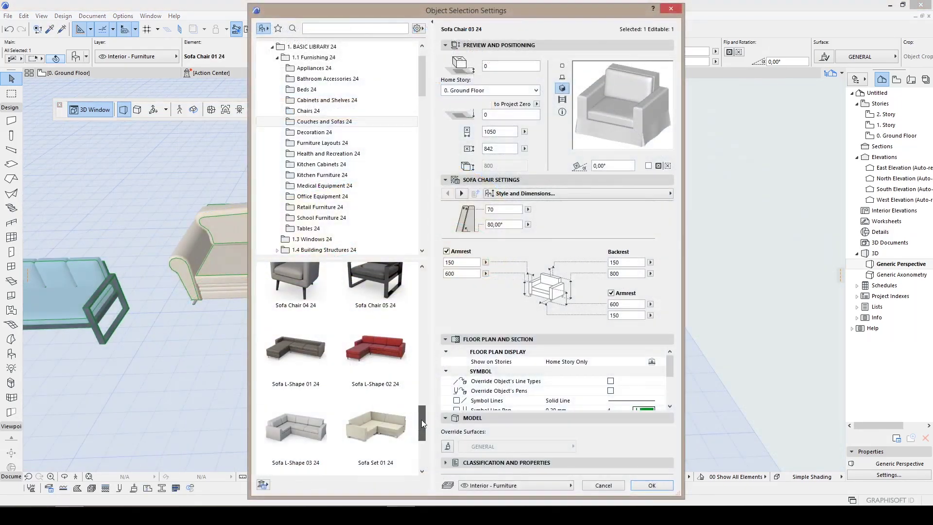
- Replace the selected sofa chair with Blanket 24 from the Decoration 24 library, after comparing it with Carpet 24
{"action": "left_click_drag", "start_coordinate": [422, 419], "coordinate": [420, 457]}
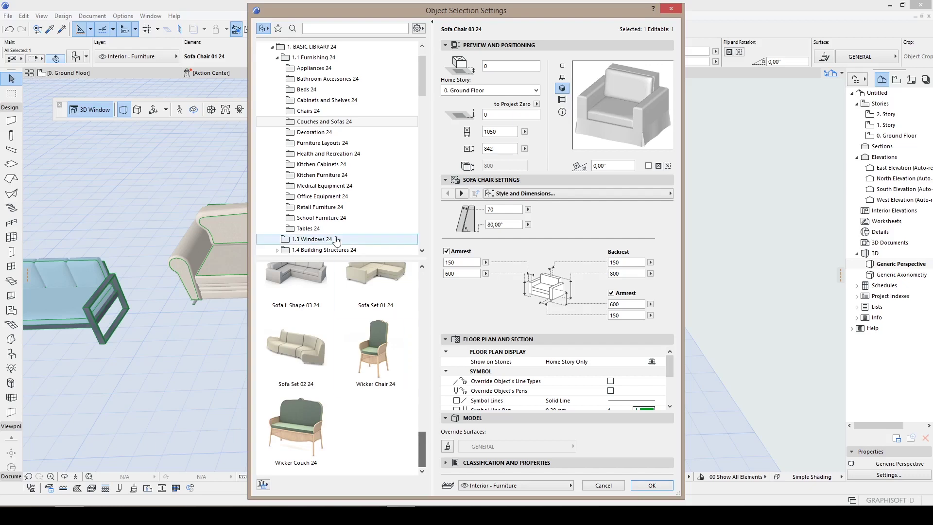
{"action": "left_click", "coordinate": [324, 135]}
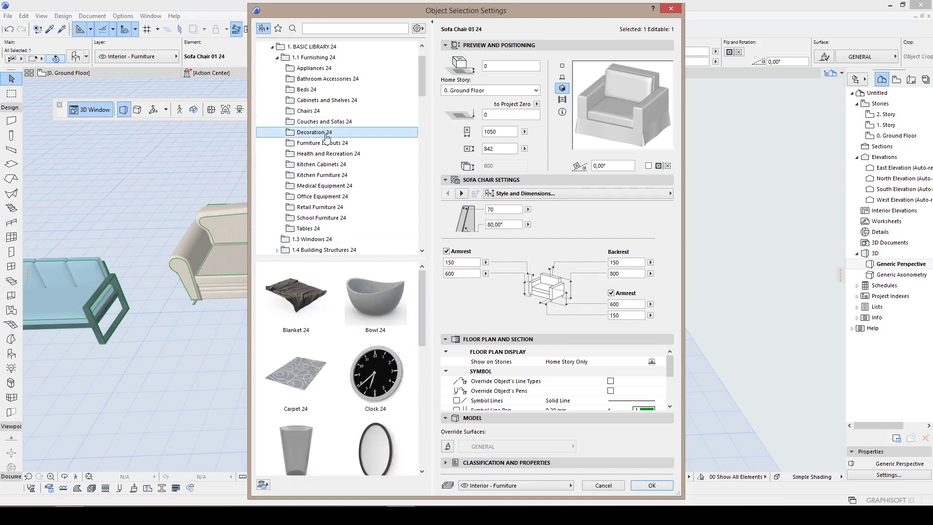
{"action": "left_click", "coordinate": [330, 316]}
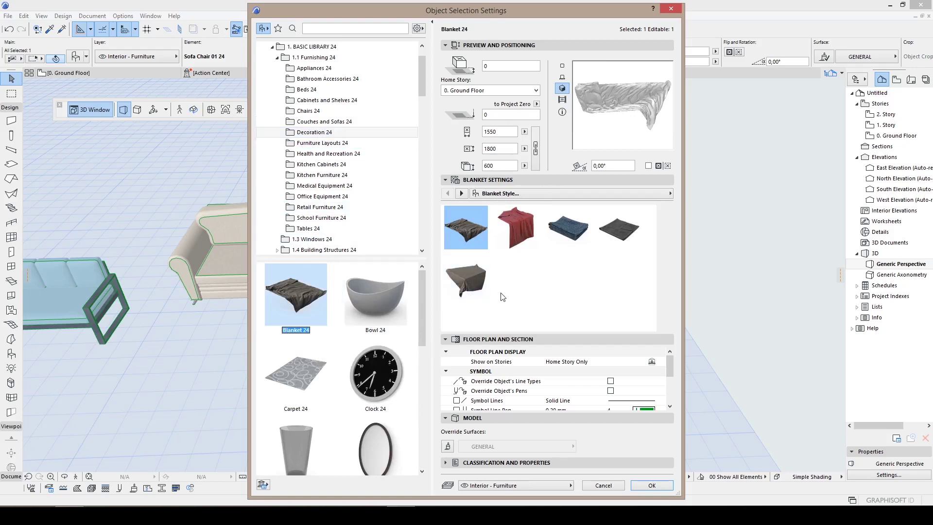
{"action": "left_click", "coordinate": [295, 372]}
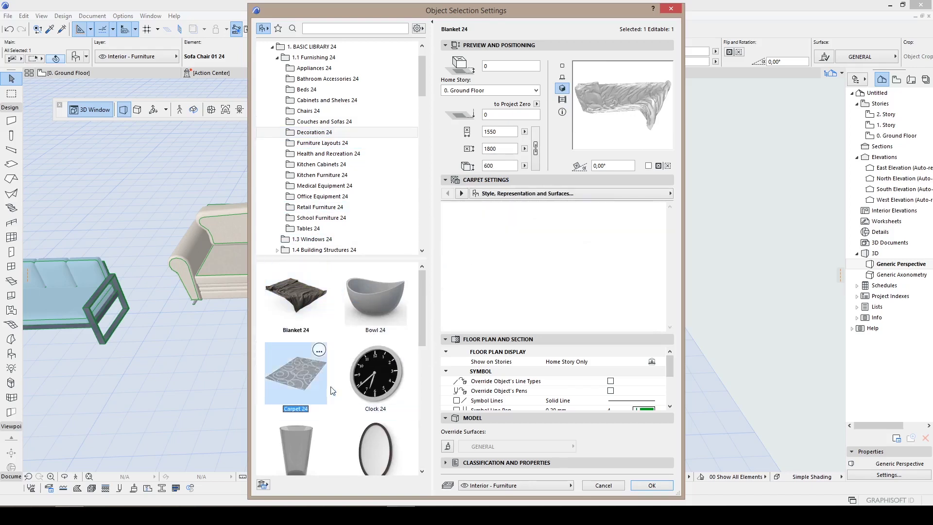
{"action": "left_click", "coordinate": [295, 295]}
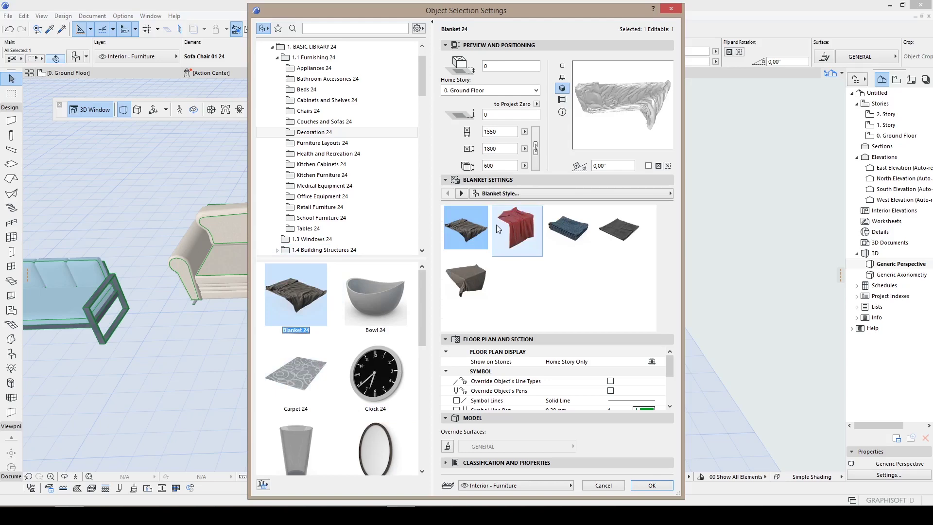
{"action": "left_click", "coordinate": [642, 487]}
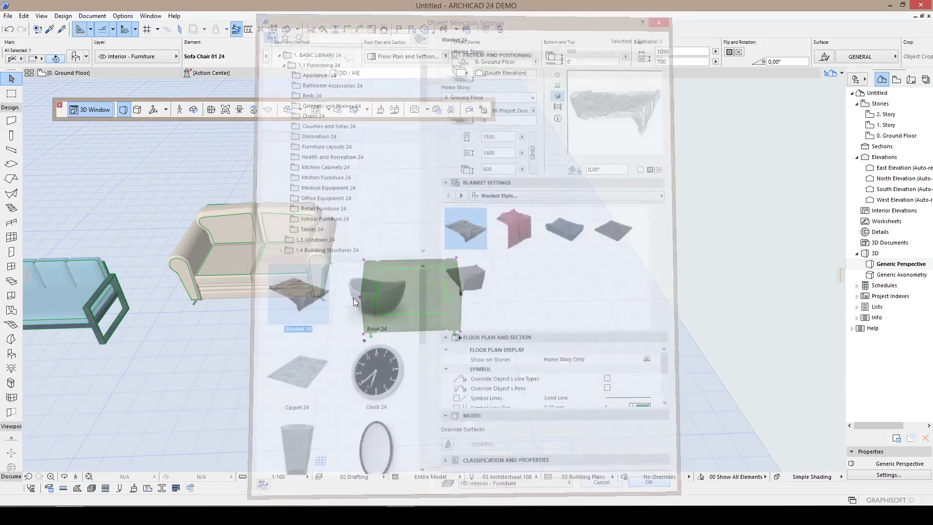
- Move the blanket from beside the sofas onto the double bed with the two pillows
{"action": "middle_click_drag", "start_coordinate": [455, 219], "coordinate": [179, 229], "text": "shift"}
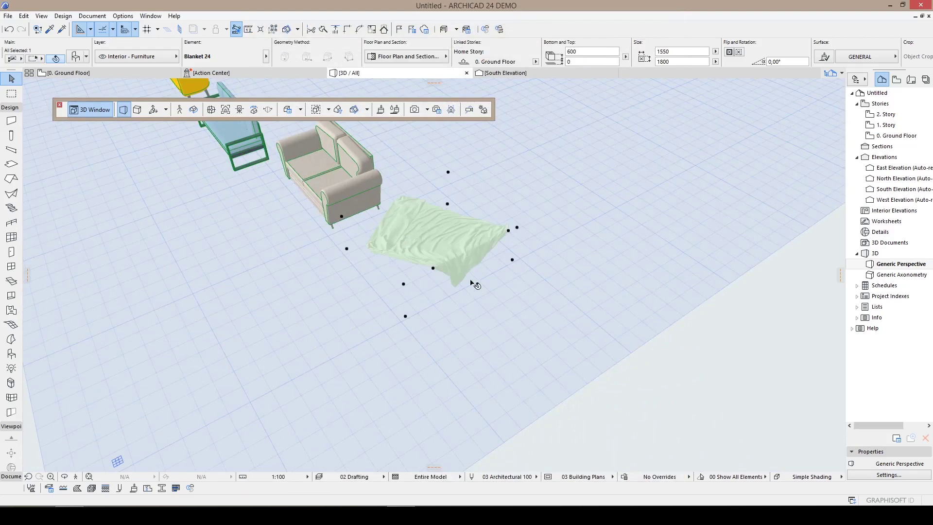
{"action": "left_click", "coordinate": [366, 288]}
{"action": "middle_click_drag", "start_coordinate": [366, 288], "coordinate": [514, 486]}
{"action": "middle_click_drag", "start_coordinate": [229, 263], "coordinate": [270, 503]}
{"action": "scroll", "coordinate": [433, 283], "scroll_direction": "up", "scroll_amount": 3}
{"action": "scroll", "coordinate": [434, 286], "scroll_direction": "up", "scroll_amount": 2}
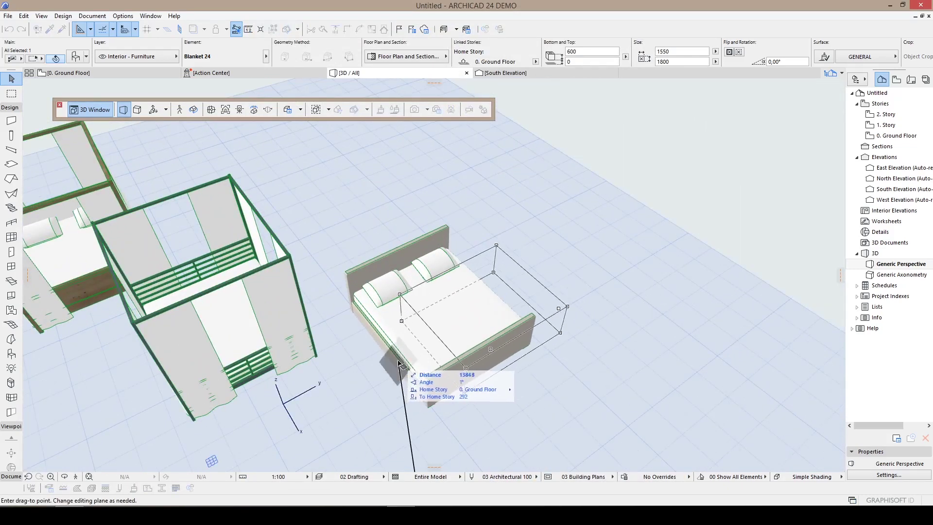
{"action": "left_click", "coordinate": [365, 377]}
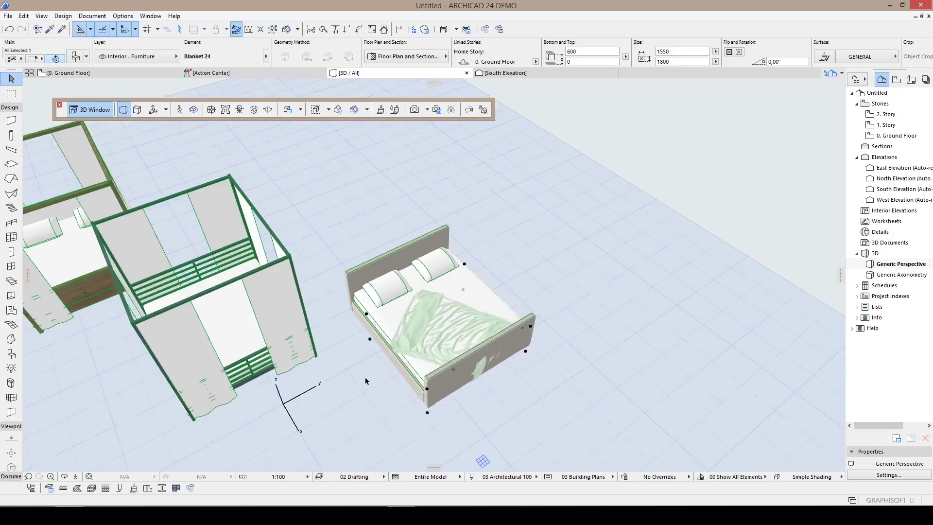
- Adjust the blanket's position on top of the double bed's mattress
{"action": "middle_click_drag", "start_coordinate": [365, 378], "coordinate": [393, 266], "text": "shift"}
{"action": "key", "text": "ctrl+d"}
{"action": "left_click", "coordinate": [342, 357]}
{"action": "left_click", "coordinate": [370, 380]}
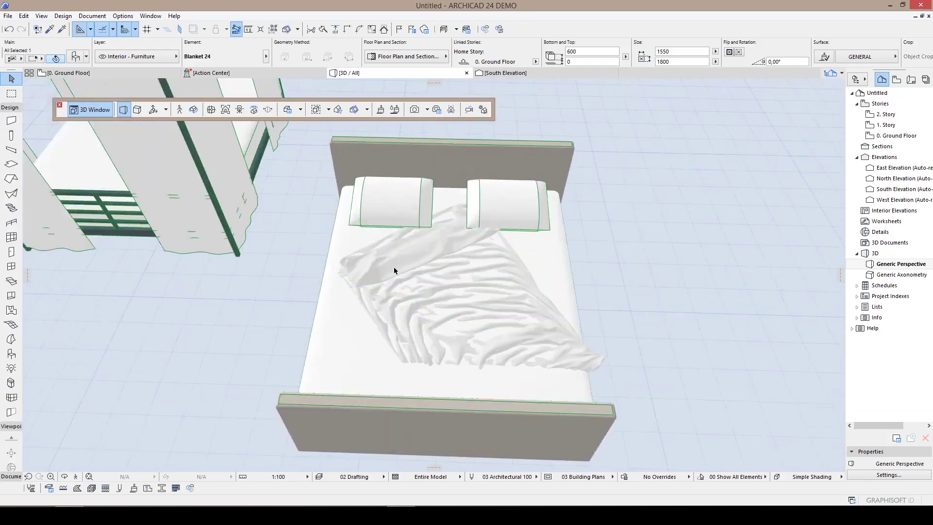
- Place a copy of the blanket on the floor beside the bed, about 2240 mm away
{"action": "scroll", "coordinate": [393, 266], "scroll_direction": "up", "scroll_amount": 3}
{"action": "scroll", "coordinate": [312, 280], "scroll_direction": "down", "scroll_amount": 3}
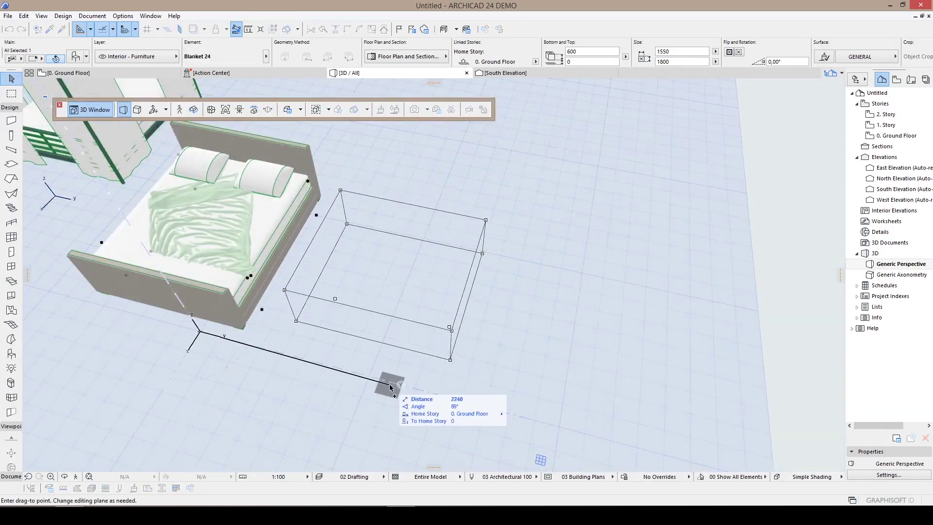
{"action": "left_click", "coordinate": [392, 388]}
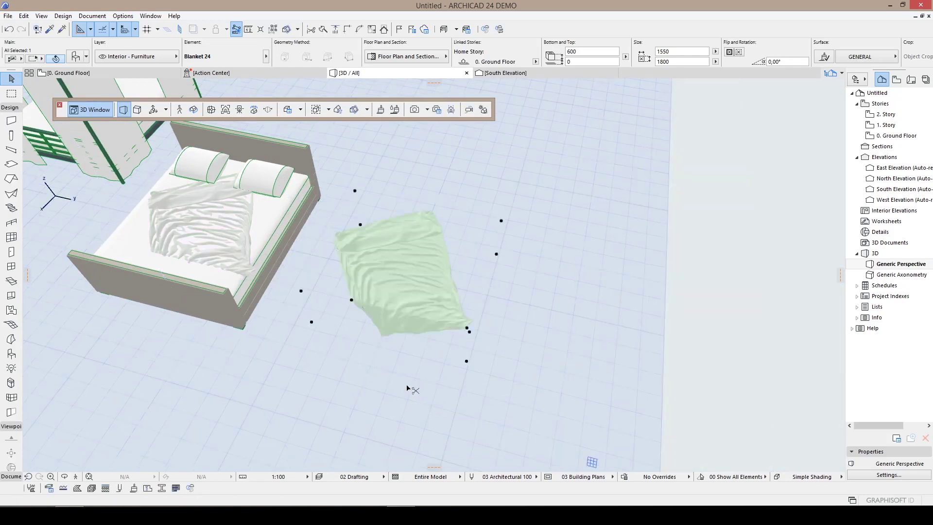
- Change the copied blanket's style to the red draped one and apply it
{"action": "double_click", "coordinate": [386, 283]}
{"action": "left_click", "coordinate": [513, 237]}
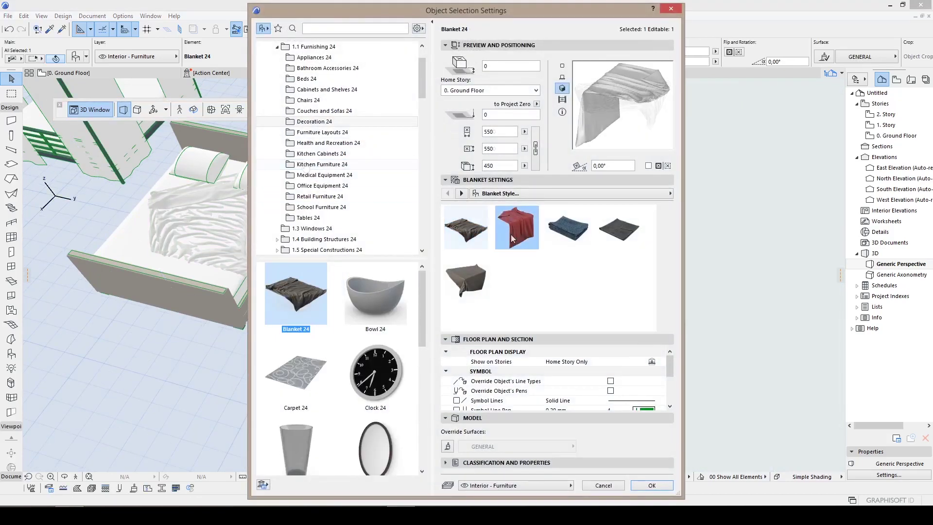
{"action": "left_click", "coordinate": [652, 485]}
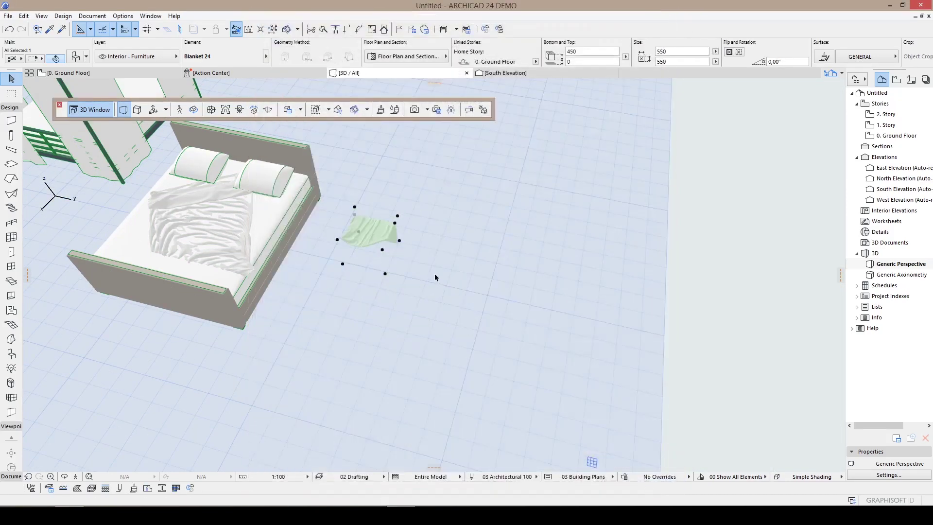
- Move the draped blanket from the floor beside the bed onto the top front corner of the wooden wardrobe
{"action": "scroll", "coordinate": [250, 238], "scroll_direction": "up", "scroll_amount": 3}
{"action": "middle_click_drag", "start_coordinate": [495, 218], "coordinate": [508, 213], "text": "shift"}
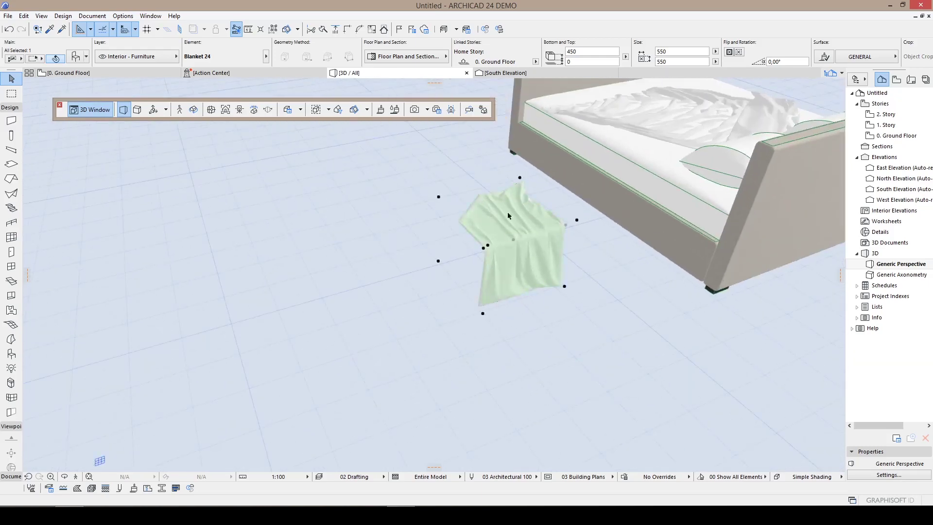
{"action": "left_click", "coordinate": [565, 227]}
{"action": "scroll", "coordinate": [479, 299], "scroll_direction": "down", "scroll_amount": 5}
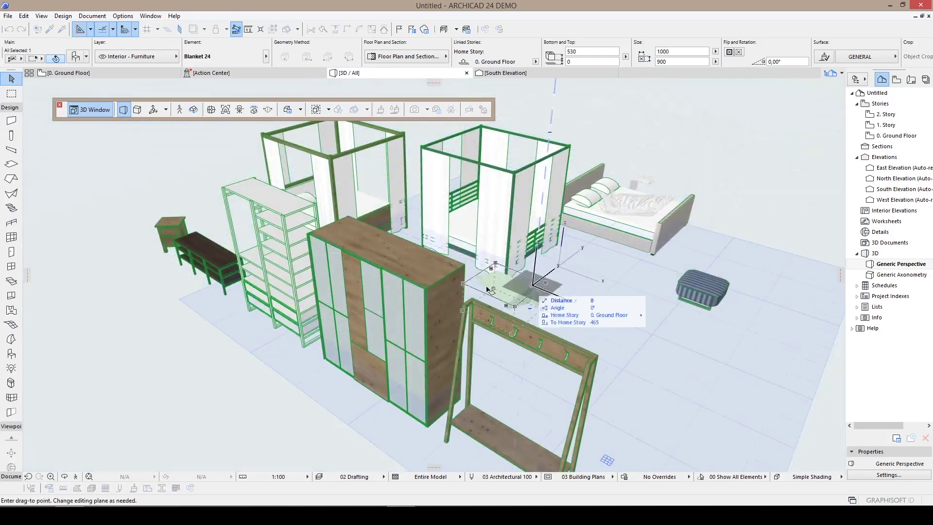
{"action": "left_click", "coordinate": [428, 285]}
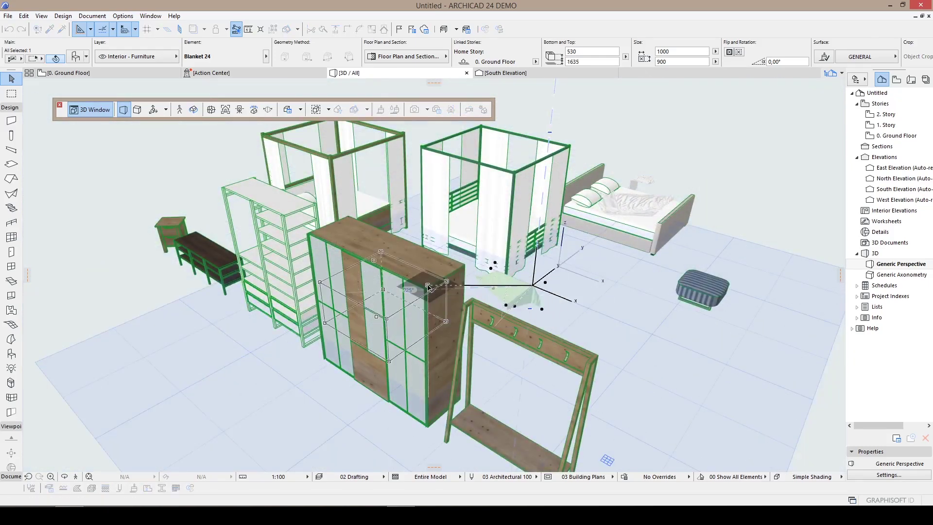
- Rotate the draped blanket 180° about the wardrobe's top front corner
{"action": "key", "text": "ctrl+e"}
{"action": "left_click", "coordinate": [428, 285]}
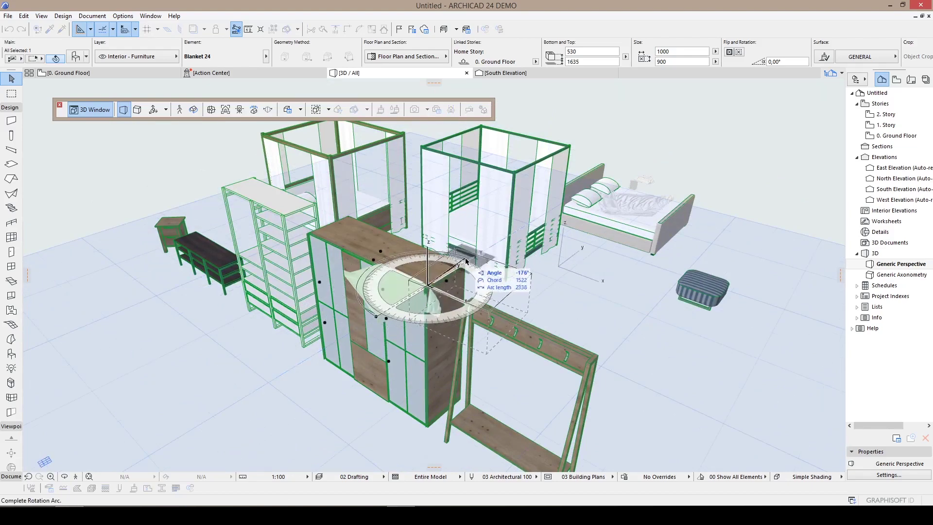
{"action": "left_click", "coordinate": [470, 264]}
{"action": "scroll", "coordinate": [428, 272], "scroll_direction": "up", "scroll_amount": 6}
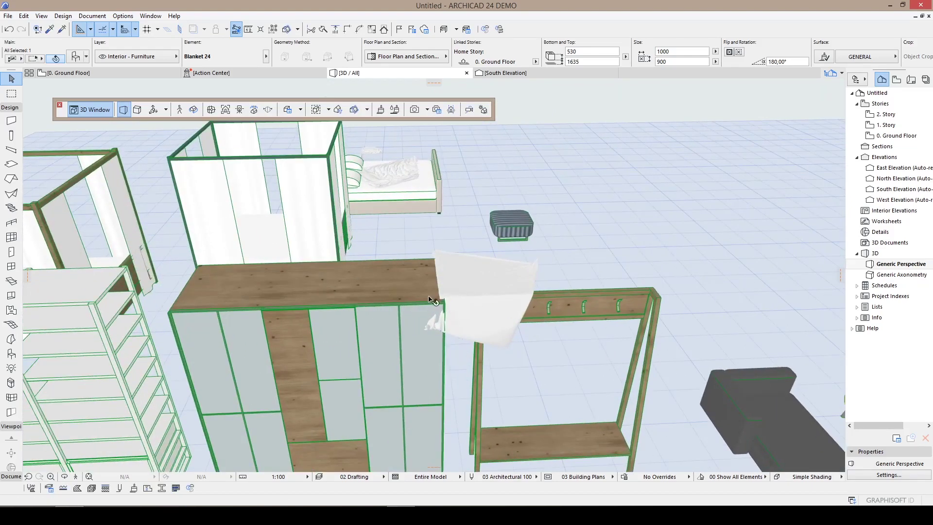
- Move the draped blanket along the wardrobe's front top edge to the corner at its opposite end
{"action": "left_click", "coordinate": [477, 284]}
{"action": "left_click", "coordinate": [328, 295]}
{"action": "scroll", "coordinate": [329, 295], "scroll_direction": "up", "scroll_amount": 2}
{"action": "middle_click_drag", "start_coordinate": [377, 294], "coordinate": [572, 216], "text": "shift"}
{"action": "left_click", "coordinate": [632, 214]}
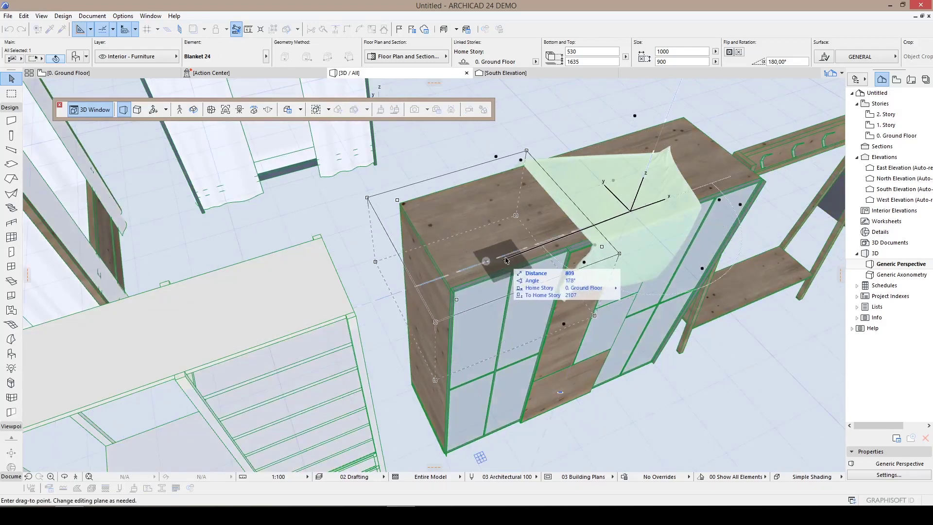
{"action": "left_click", "coordinate": [500, 264]}
{"action": "left_click", "coordinate": [513, 258]}
{"action": "left_click", "coordinate": [508, 261]}
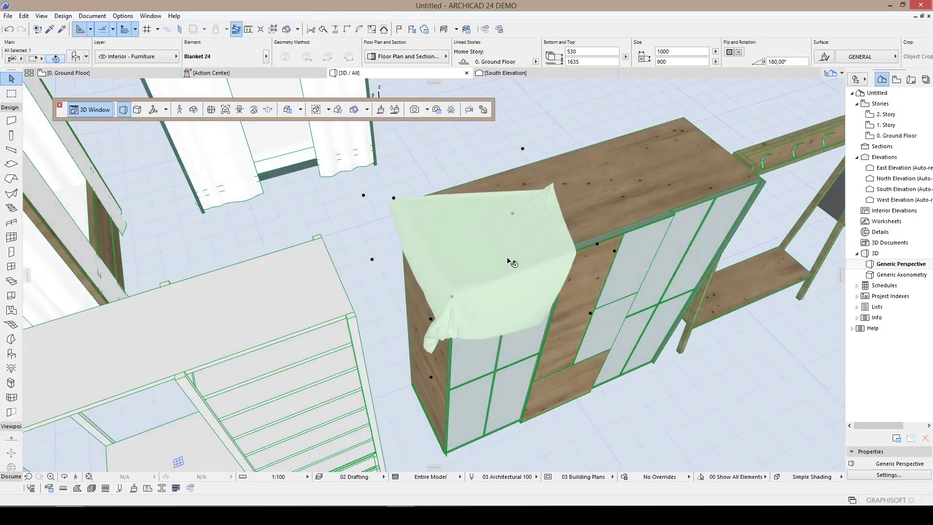
- Nudge the draped blanket along the wardrobe's front top edge to align it with the end corner
{"action": "middle_click_drag", "start_coordinate": [509, 261], "coordinate": [569, 204], "text": "shift"}
{"action": "scroll", "coordinate": [572, 212], "scroll_direction": "up", "scroll_amount": 3}
{"action": "left_click", "coordinate": [593, 209]}
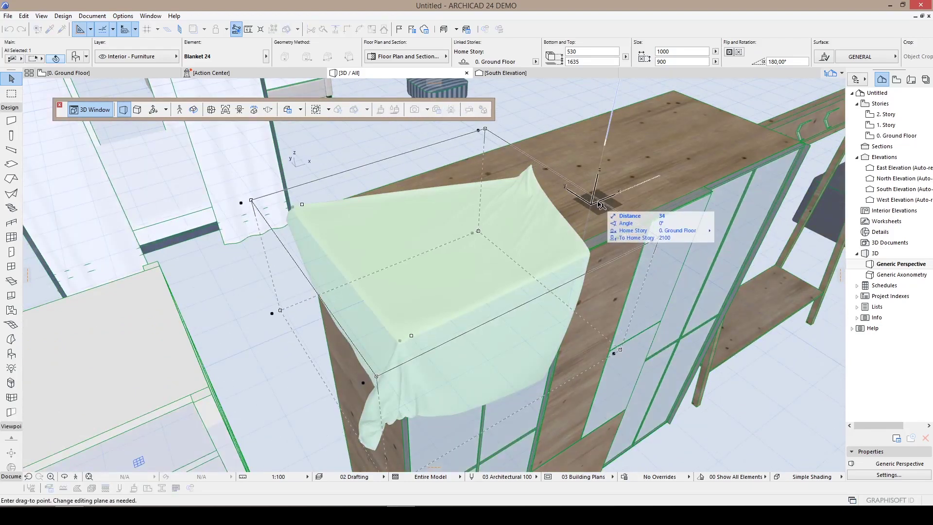
{"action": "left_click", "coordinate": [601, 202]}
{"action": "left_click", "coordinate": [616, 201]}
{"action": "left_click", "coordinate": [611, 202]}
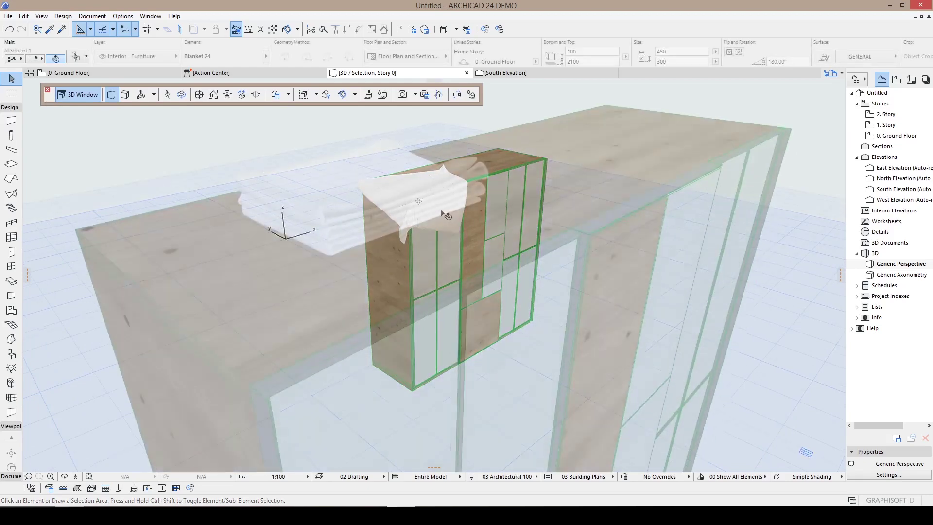
- Copy the folded blanket straight up on top of the original, with its base at 2172 mm
{"action": "middle_click_drag", "start_coordinate": [445, 214], "coordinate": [339, 210], "text": "shift"}
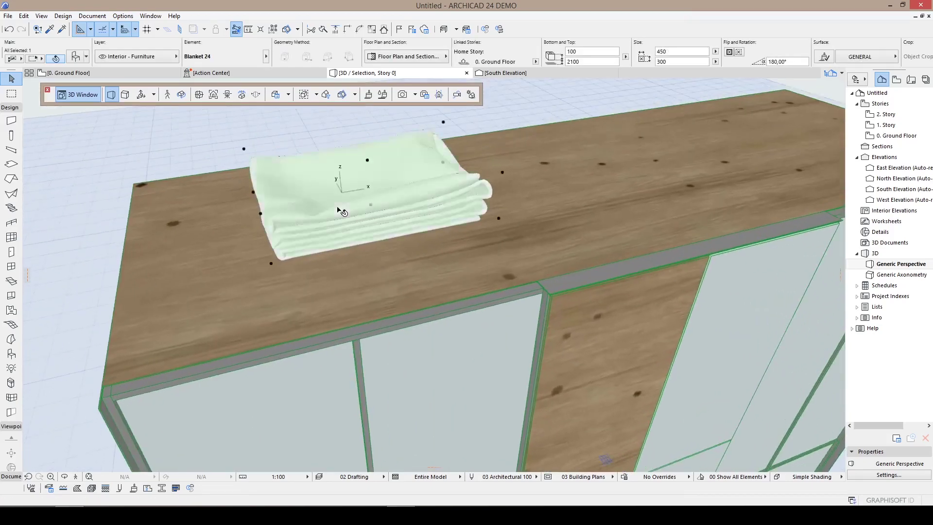
{"action": "scroll", "coordinate": [339, 210], "scroll_direction": "up", "scroll_amount": 2}
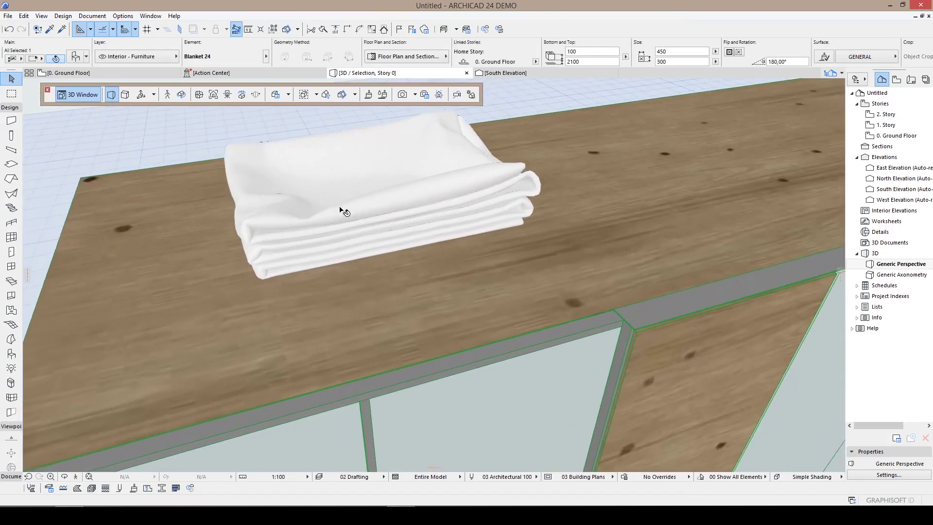
{"action": "middle_click_drag", "start_coordinate": [598, 191], "coordinate": [442, 205], "text": "shift"}
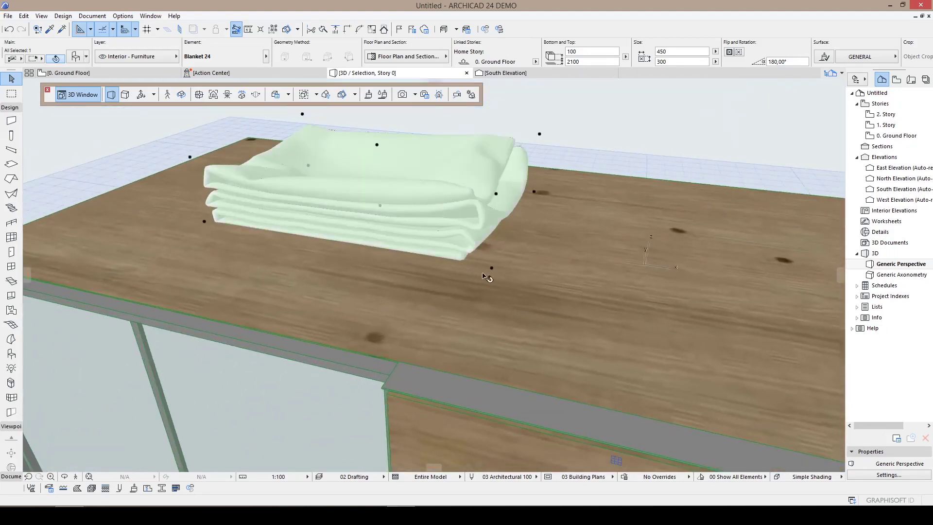
{"action": "key", "text": "ctrl+shift+d"}
{"action": "left_click", "coordinate": [492, 315]}
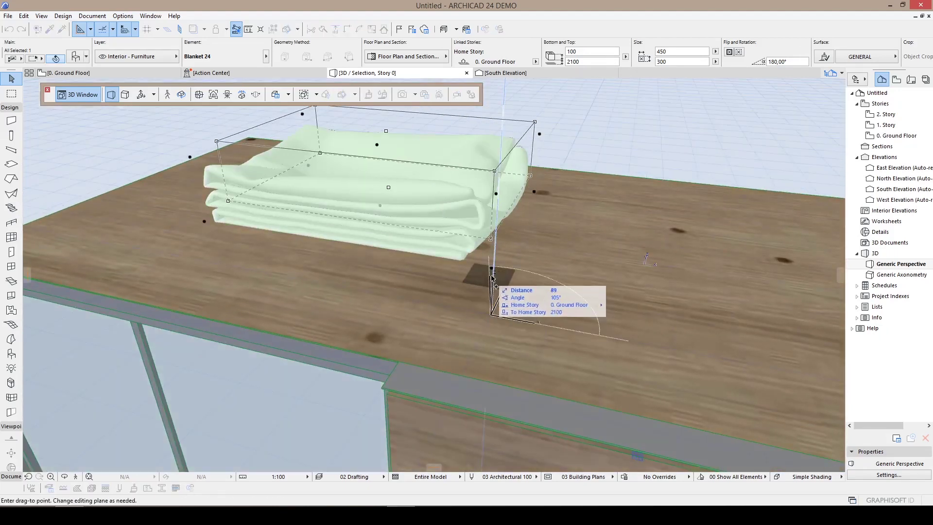
{"action": "left_click", "coordinate": [495, 260]}
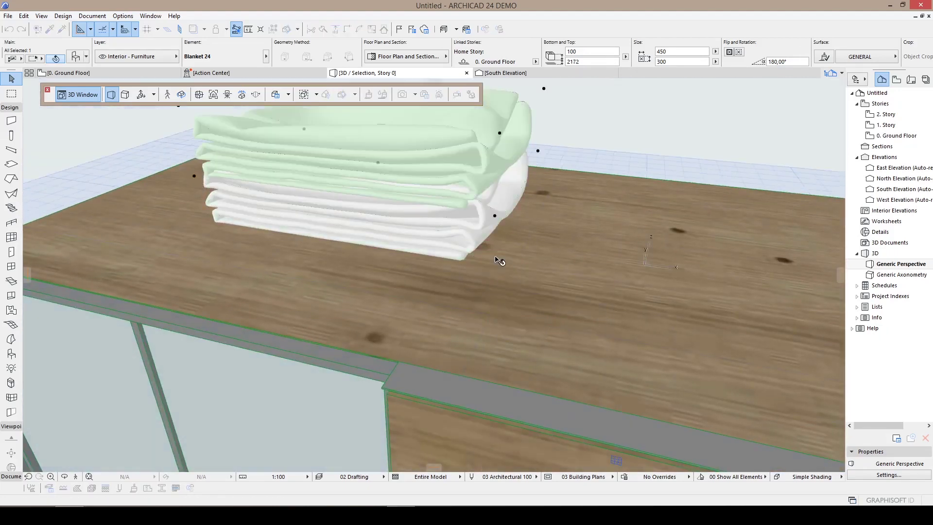
- Raise the upper folded blanket by about 9 mm so it sits clear of the one below
{"action": "scroll", "coordinate": [496, 258], "scroll_direction": "up", "scroll_amount": 3}
{"action": "left_click", "coordinate": [501, 283]}
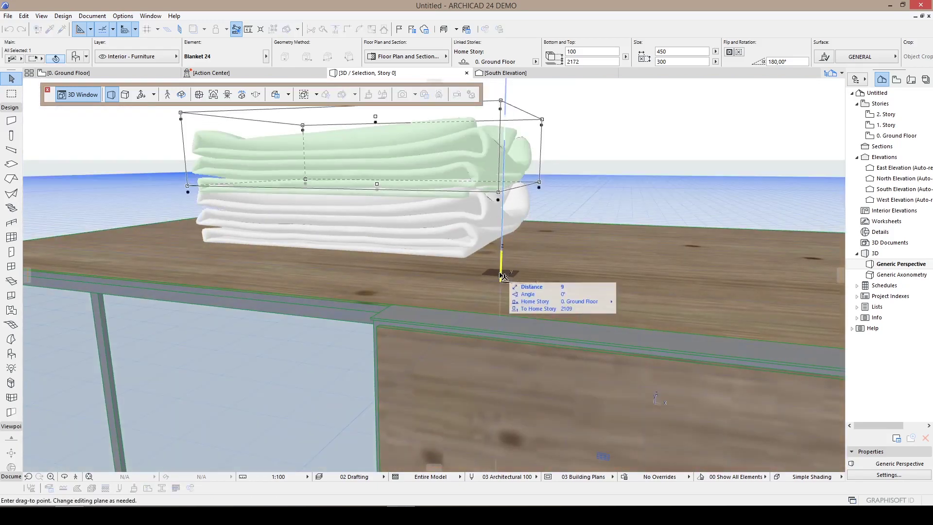
{"action": "left_click", "coordinate": [501, 273]}
- Place a copy of the folded blanket on the wardrobe top, beside the existing stack
{"action": "middle_click_drag", "start_coordinate": [507, 252], "coordinate": [542, 266], "text": "shift"}
{"action": "scroll", "coordinate": [543, 267], "scroll_direction": "down", "scroll_amount": 3}
{"action": "middle_click_drag", "start_coordinate": [451, 285], "coordinate": [590, 297], "text": "shift"}
{"action": "scroll", "coordinate": [616, 257], "scroll_direction": "down", "scroll_amount": 1}
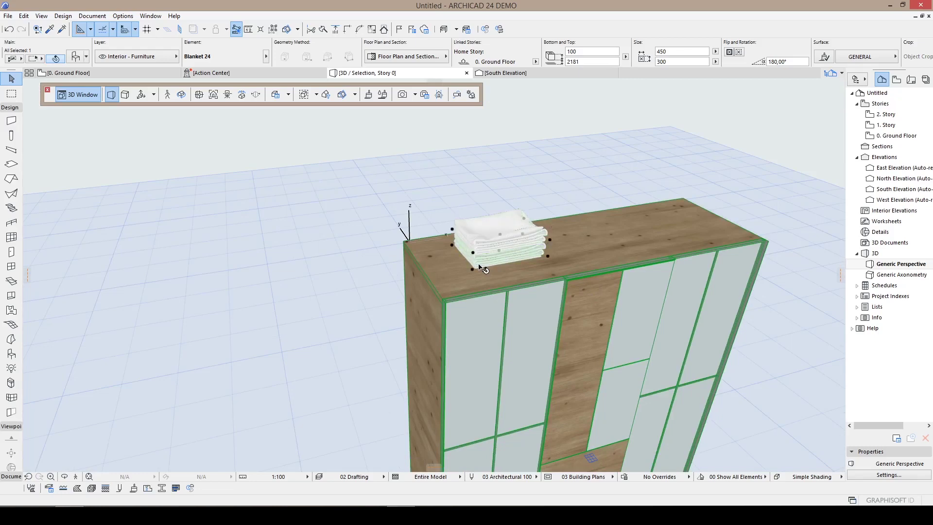
{"action": "key", "text": "ctrl+shift+d"}
{"action": "left_click", "coordinate": [460, 285]}
{"action": "left_click", "coordinate": [582, 264]}
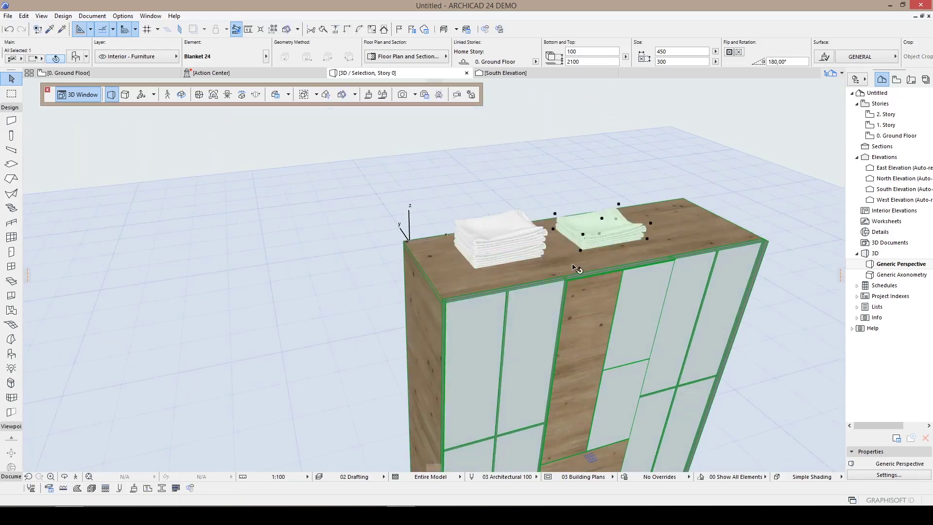
- Change the copied blanket to the flat style with a folded corner, sized 520 by 500 by 40 mm
{"action": "key", "text": "ctrl+t"}
{"action": "left_click", "coordinate": [613, 241]}
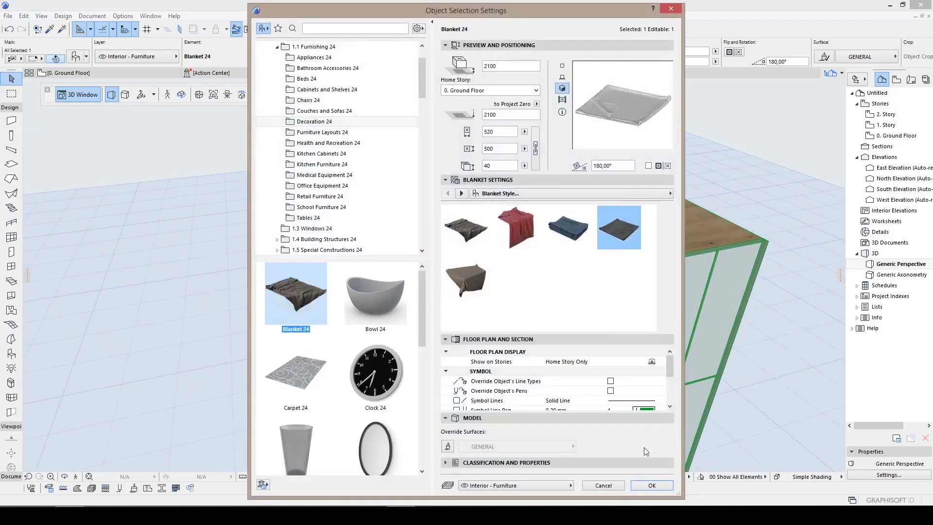
{"action": "left_click", "coordinate": [652, 486]}
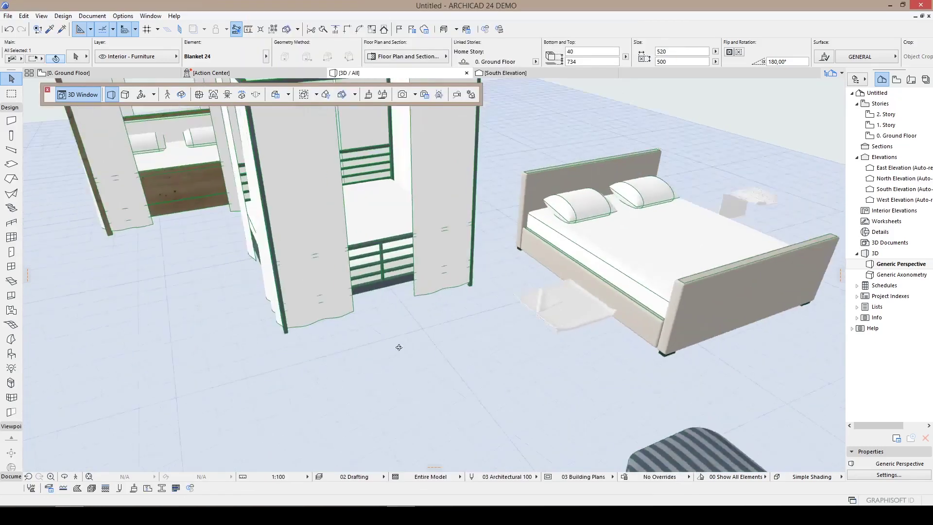
- Move the flat blanket in the ground floor plan onto the double bed's foot-end corner and return to 3D
{"action": "middle_click_drag", "start_coordinate": [398, 347], "coordinate": [532, 273], "text": "shift"}
{"action": "key", "text": "F2"}
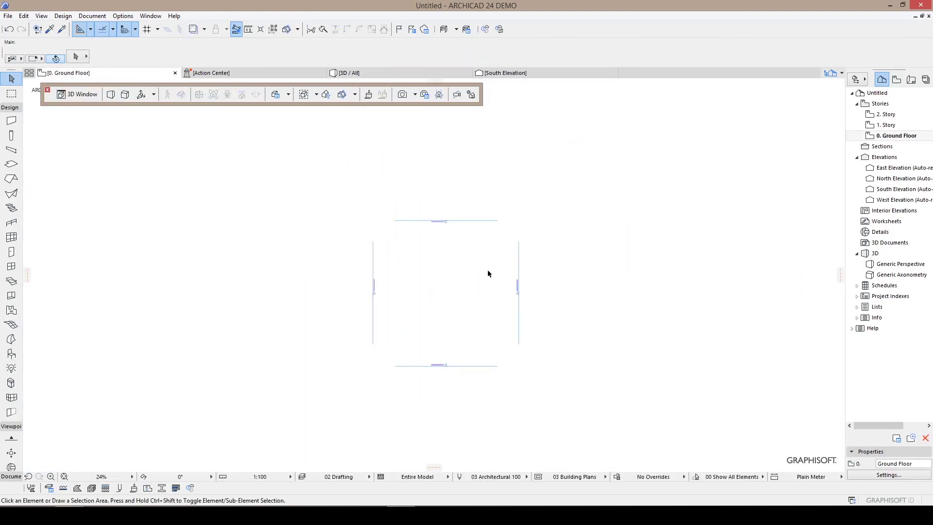
{"action": "scroll", "coordinate": [399, 338], "scroll_direction": "up", "scroll_amount": 5}
{"action": "scroll", "coordinate": [386, 287], "scroll_direction": "up", "scroll_amount": 3}
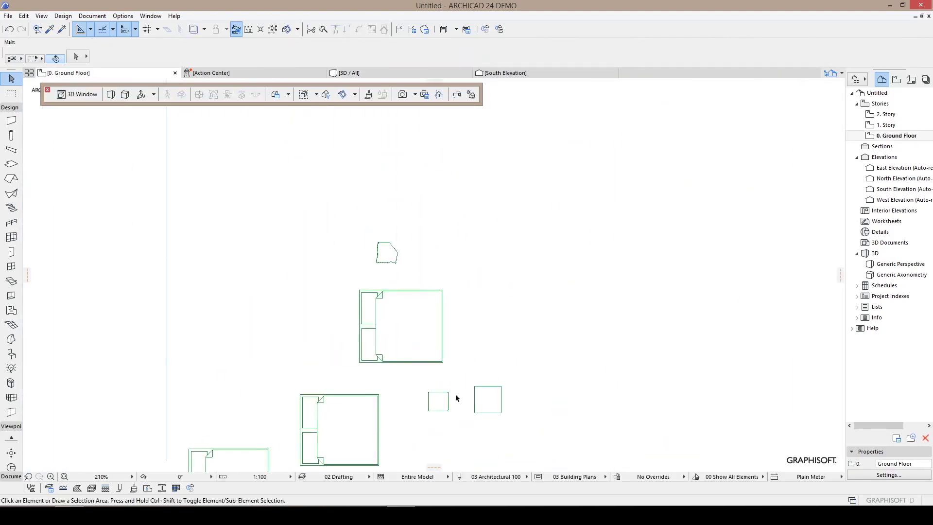
{"action": "left_click", "coordinate": [442, 398]}
{"action": "scroll", "coordinate": [484, 389], "scroll_direction": "up", "scroll_amount": 4}
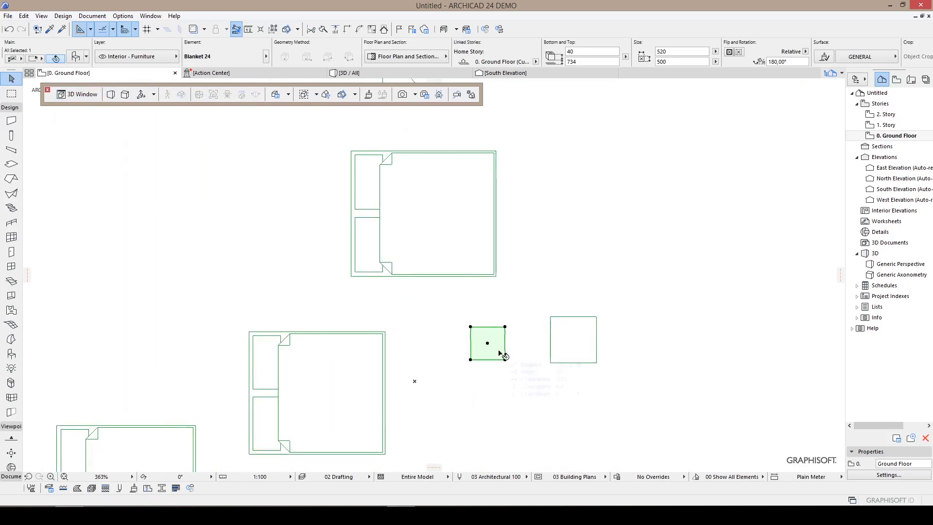
{"action": "left_click", "coordinate": [499, 350]}
{"action": "left_click", "coordinate": [488, 267]}
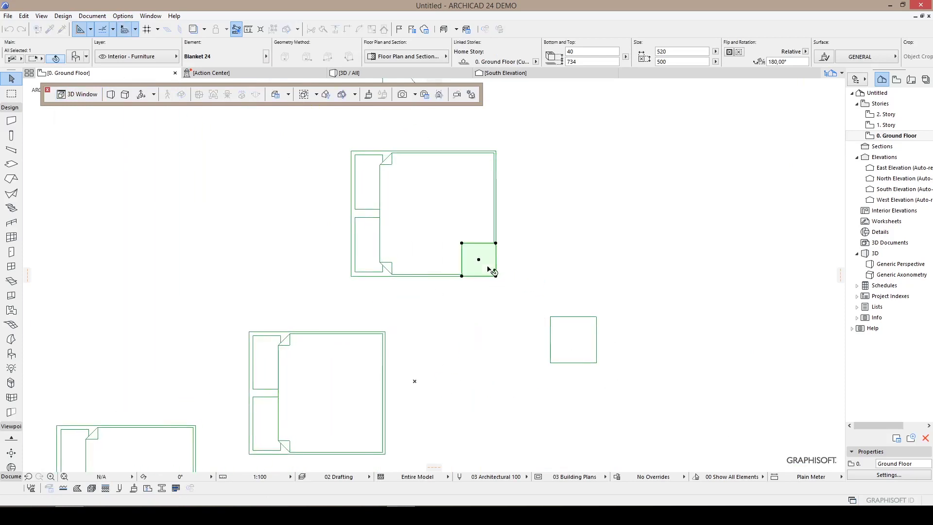
{"action": "key", "text": "F3"}
- Lower the flat blanket onto the mattress and stretch it across the bed to about 1366 by 1734 mm
{"action": "middle_click_drag", "start_coordinate": [581, 267], "coordinate": [690, 310], "text": "shift"}
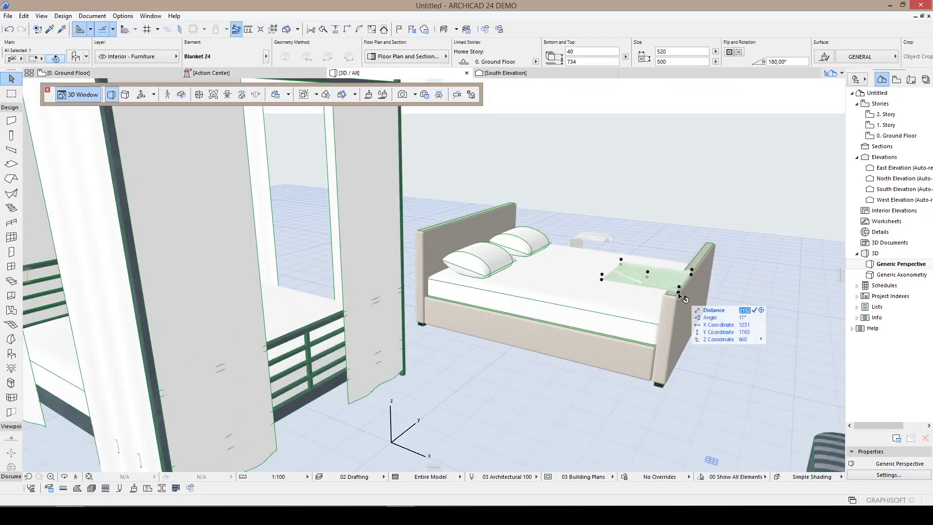
{"action": "left_click", "coordinate": [679, 296]}
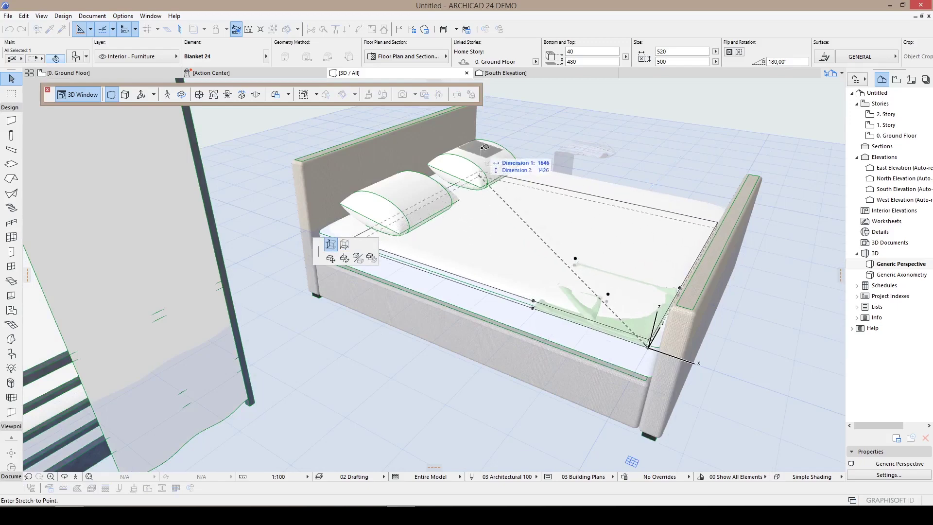
{"action": "left_click", "coordinate": [534, 174]}
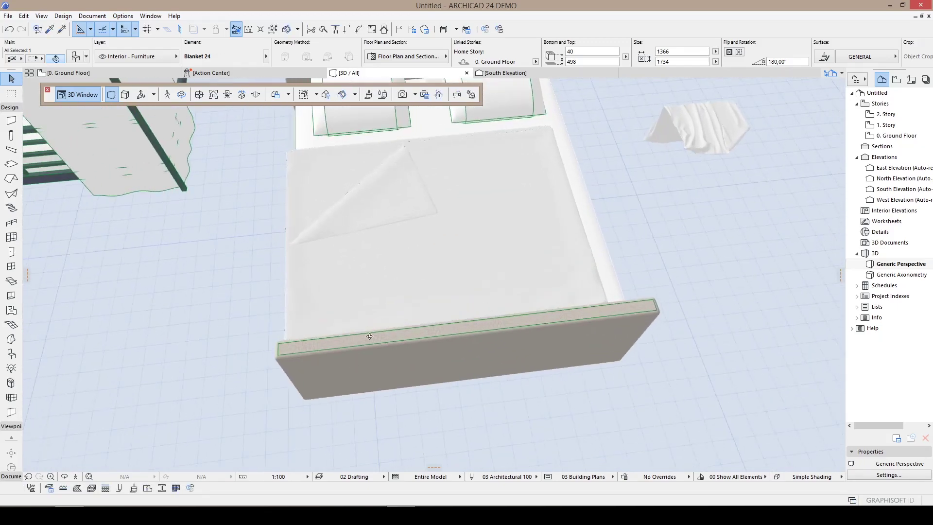
- Adjust the position of the stretched flat blanket on the double bed's mattress
{"action": "left_click", "coordinate": [363, 266]}
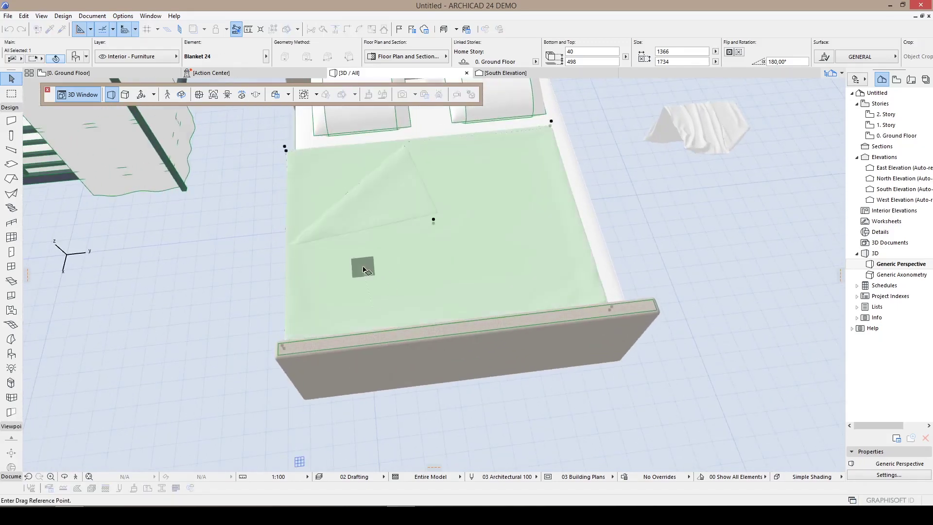
{"action": "left_click", "coordinate": [372, 266]}
{"action": "middle_click_drag", "start_coordinate": [384, 276], "coordinate": [402, 255], "text": "shift"}
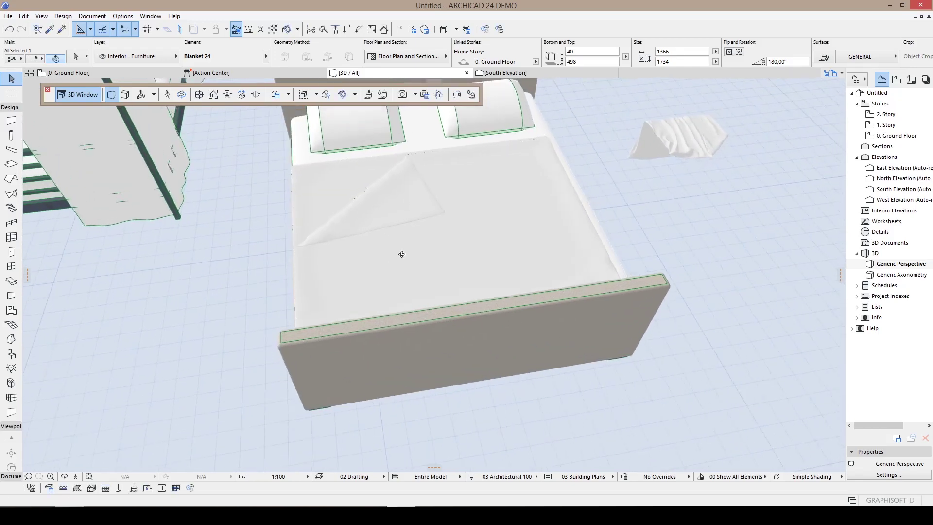
{"action": "key", "text": "ctrl+d"}
{"action": "left_click", "coordinate": [374, 257]}
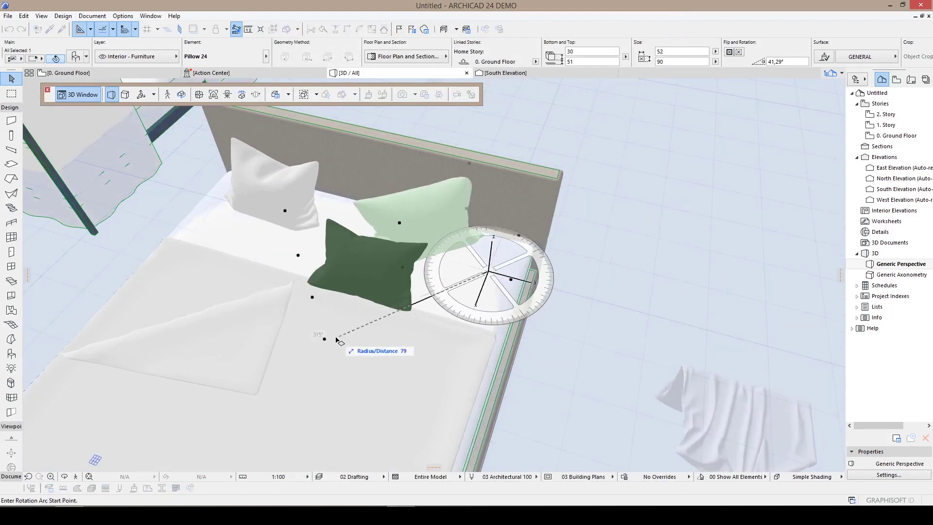
- Rotate the selected pillow at the head of the double bed
{"action": "left_click", "coordinate": [338, 340]}
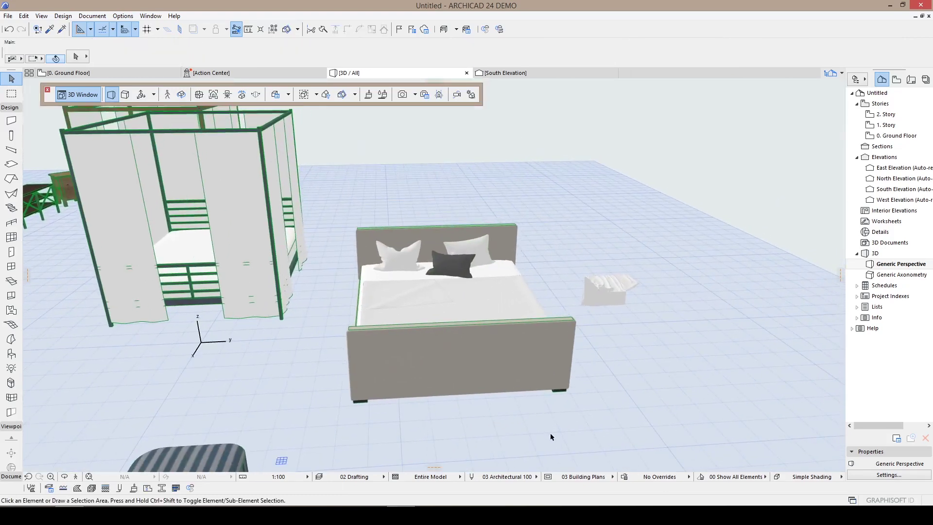
{"action": "left_click_drag", "start_coordinate": [550, 433], "coordinate": [527, 410]}
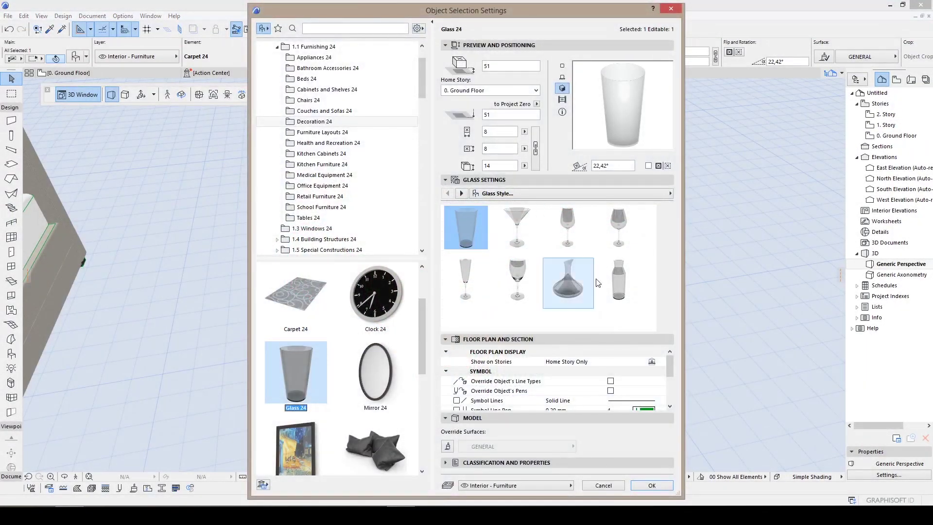
- Compare the Glass 24 styles, including the decanter, the stemmed wine glasses and the martini glass
{"action": "left_click", "coordinate": [569, 293]}
{"action": "left_click", "coordinate": [537, 294]}
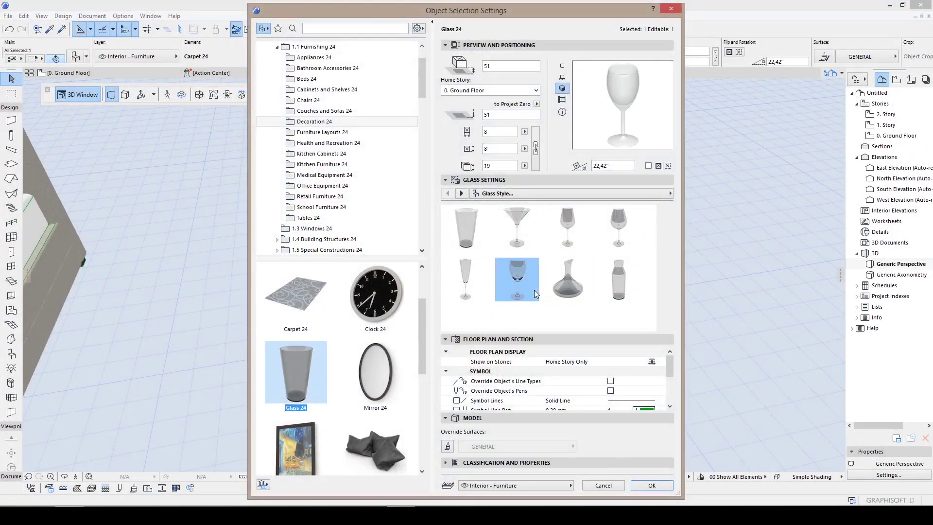
{"action": "left_click", "coordinate": [608, 235]}
{"action": "left_click", "coordinate": [526, 235]}
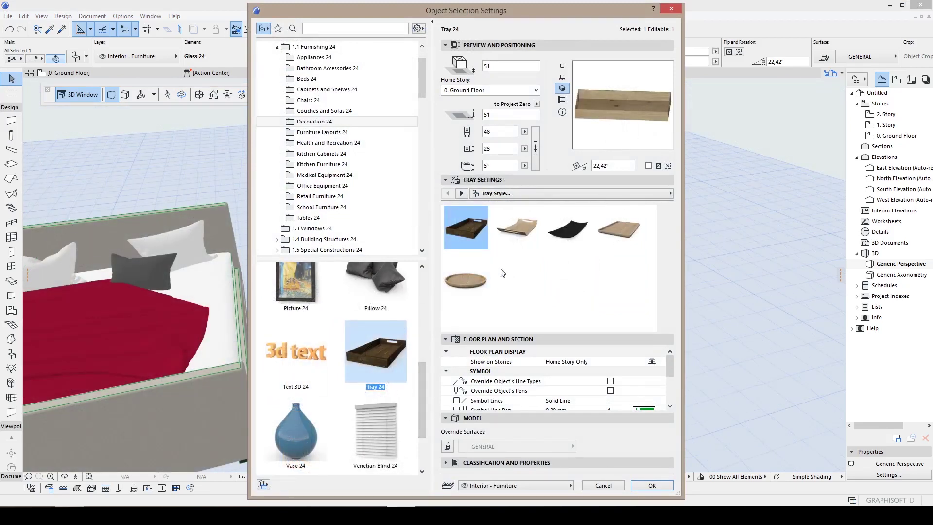
- Apply the curved wooden style with raised handles to the Tray 24 object, sized 45 by 25
{"action": "left_click", "coordinate": [517, 227]}
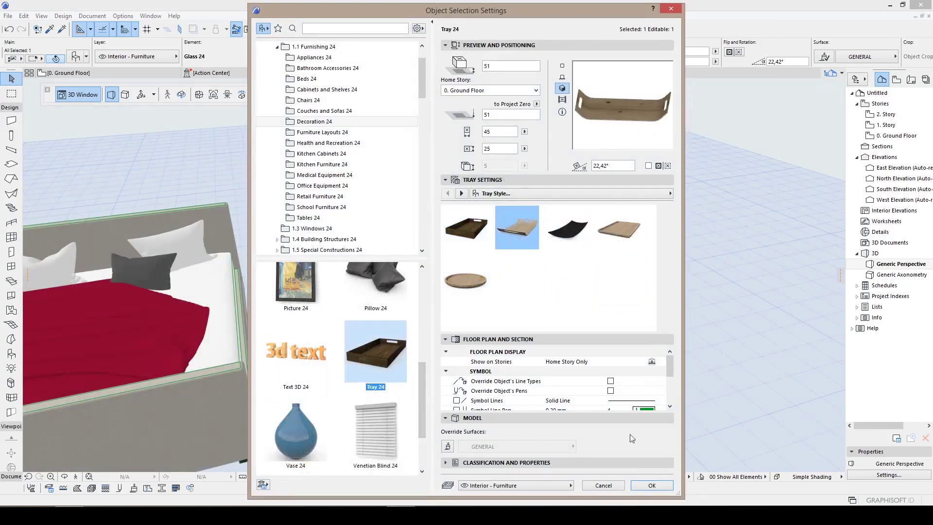
{"action": "left_click", "coordinate": [642, 489]}
{"action": "scroll", "coordinate": [486, 275], "scroll_direction": "up", "scroll_amount": 5}
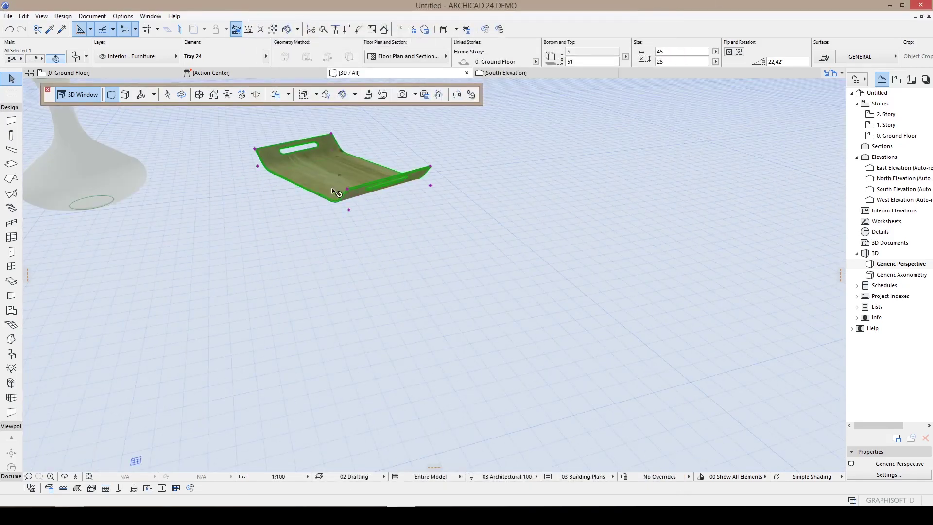
{"action": "scroll", "coordinate": [336, 192], "scroll_direction": "up", "scroll_amount": 2}
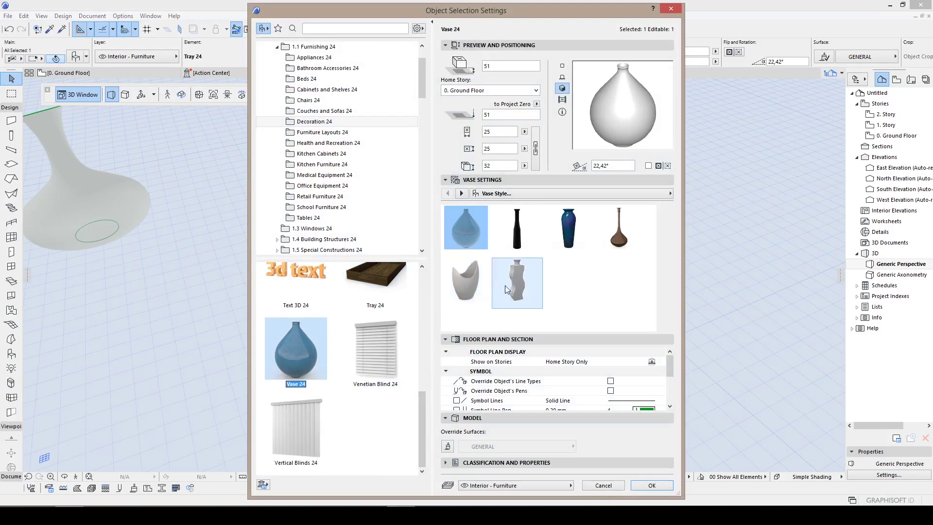
- Compare the Vase 24 styles and apply the brown long-necked vase to the object
{"action": "left_click", "coordinate": [503, 285]}
{"action": "left_click", "coordinate": [477, 287]}
{"action": "left_click", "coordinate": [568, 227]}
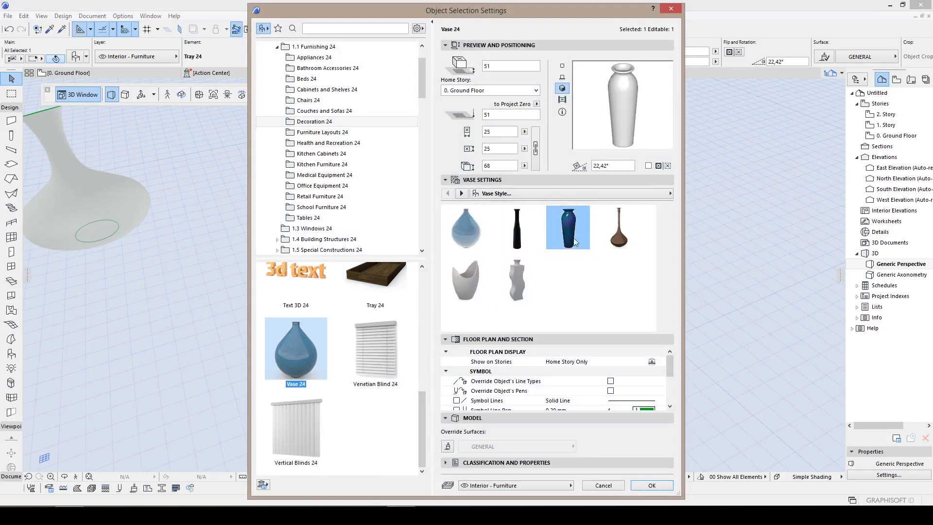
{"action": "left_click", "coordinate": [619, 227]}
{"action": "left_click", "coordinate": [485, 241]}
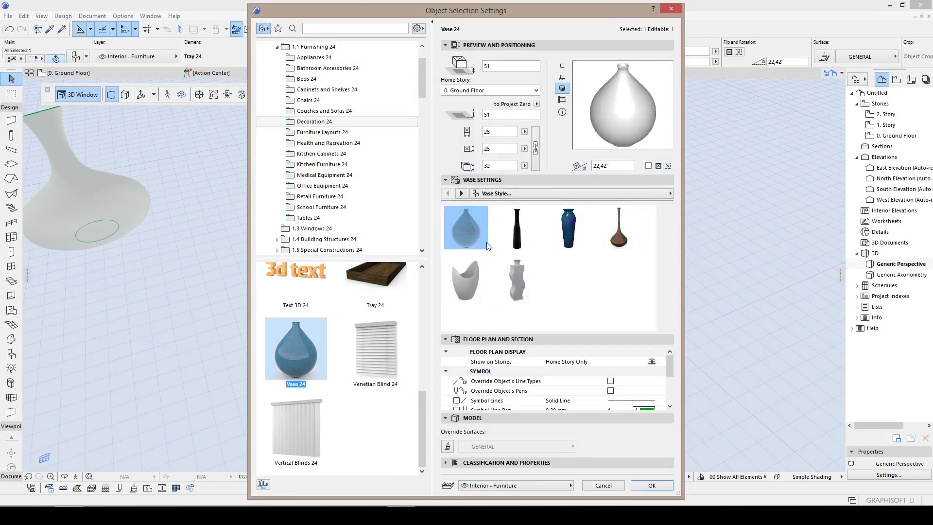
{"action": "left_click", "coordinate": [611, 243]}
{"action": "left_click", "coordinate": [652, 485]}
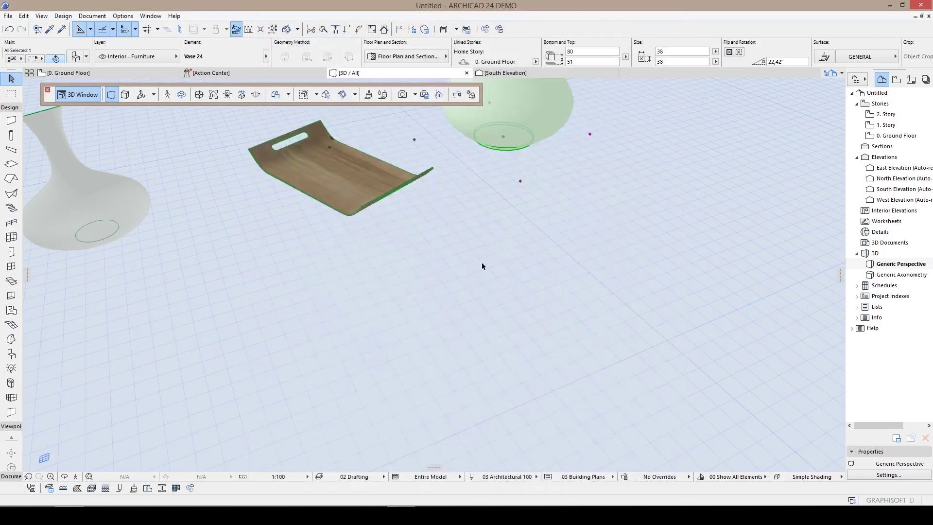